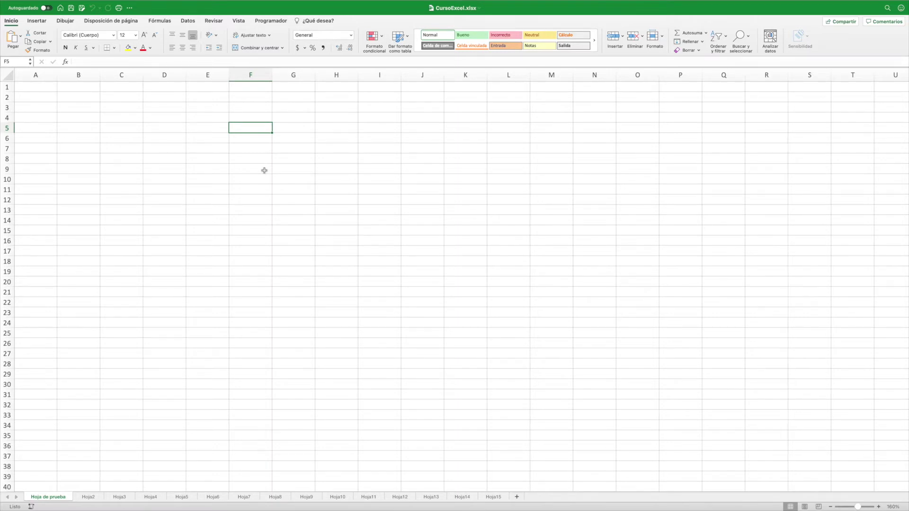
# Step: Select cell B5 on Hoja de prueba, then switch to the blank Hoja2 sheet
pyautogui.click(85, 128)
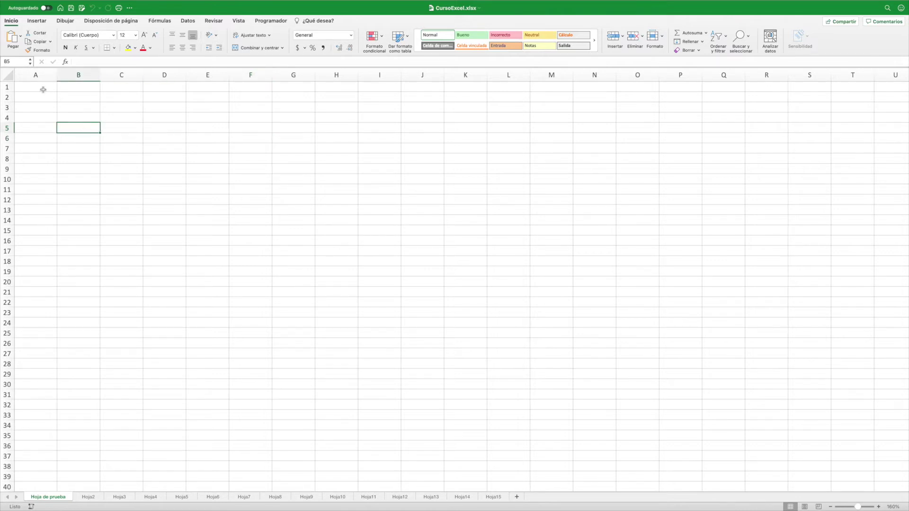
pyautogui.click(88, 497)
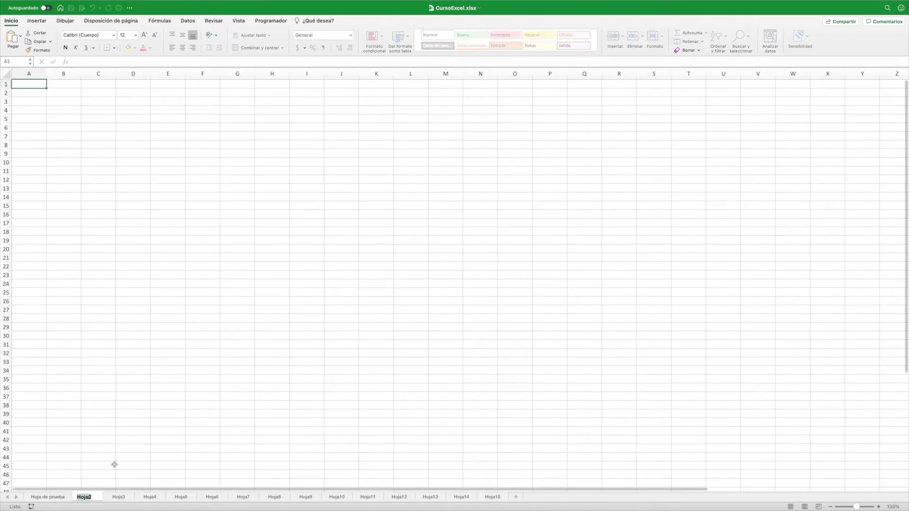
# Step: Rename the sheet to Ranking and enter the headers Pais and Puntaje in A1:B1
pyautogui.write('Rank')
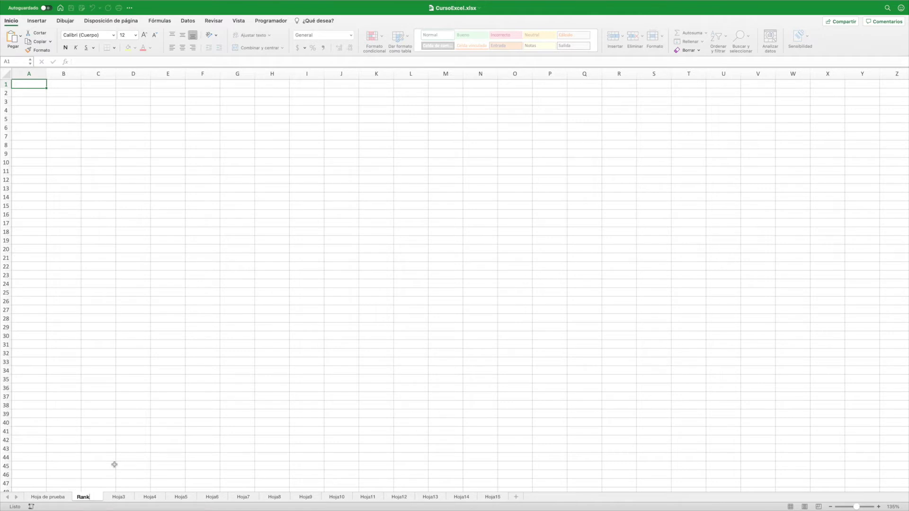
pyautogui.write('ing')
pyautogui.press('Return')
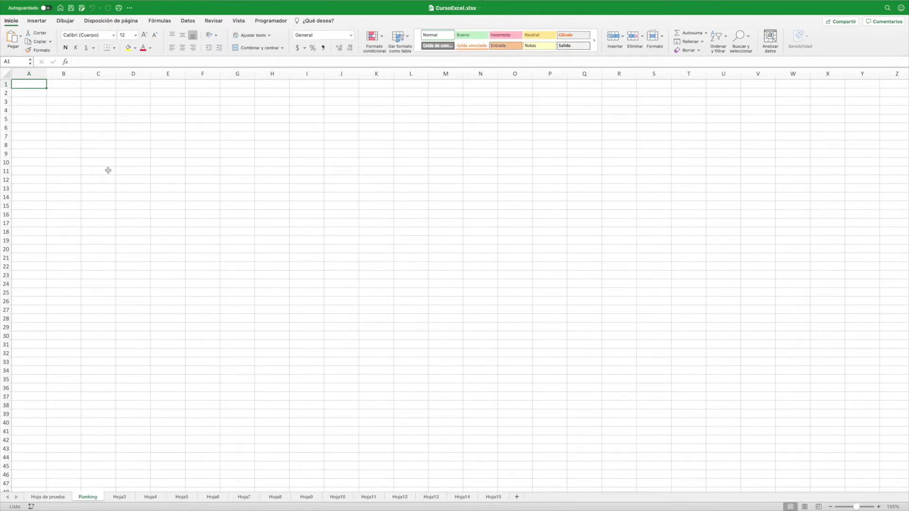
pyautogui.write('Pais')
pyautogui.press('Tab')
pyautogui.write('Puntaje')
pyautogui.press('Return')
# Step: List the countries Chile, Argentina, Brasil, Perú, Colombia and México in A2:A7
pyautogui.write('Chile')
pyautogui.press('Return')
pyautogui.write('Argentina')
pyautogui.press('Return')
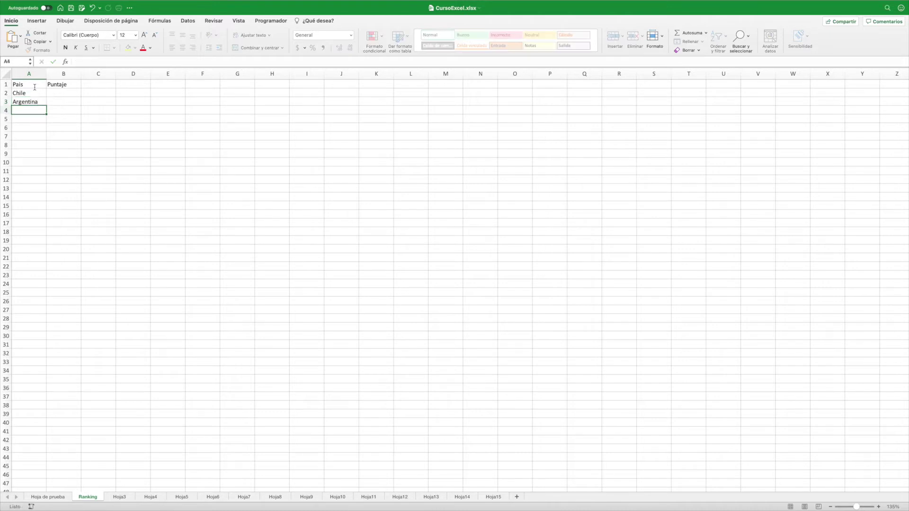
pyautogui.write('Brasil')
pyautogui.press('Return')
pyautogui.write('Perú')
pyautogui.press('Return')
pyautogui.write('Colomboi')
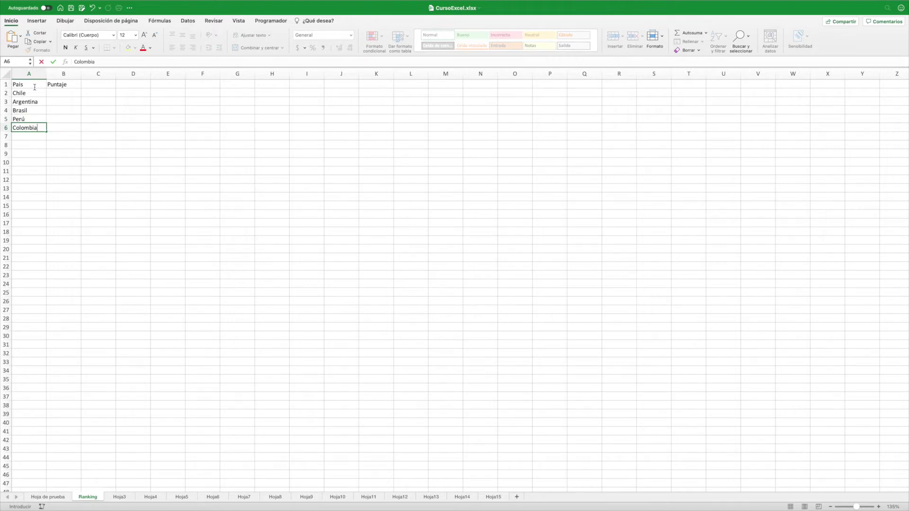
pyautogui.press('Return')
pyautogui.write('México')
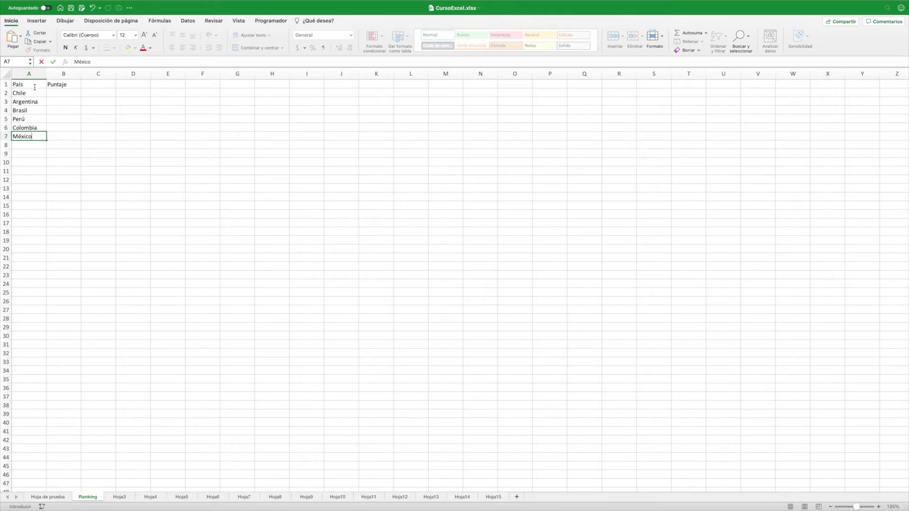
pyautogui.press('Return')
# Step: Enter the scores 55,5, 34,5, 23,6, 76,5, 33,8 and 22,9 in B2:B7
pyautogui.click(63, 94)
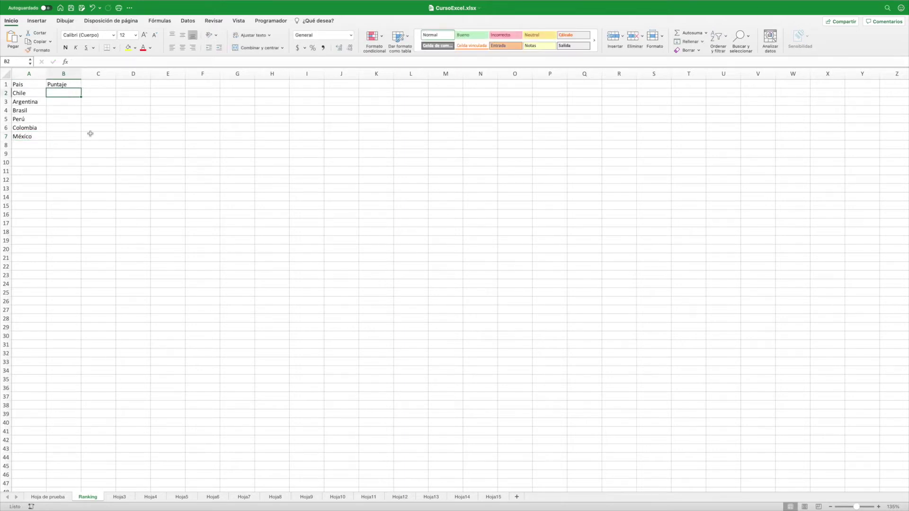
pyautogui.write('55,5')
pyautogui.press('Return')
pyautogui.write('34')
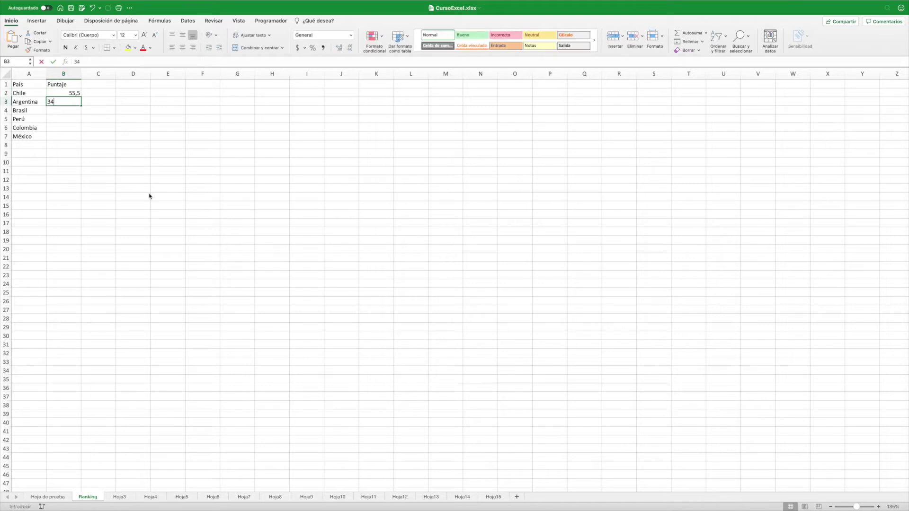
pyautogui.write(',5')
pyautogui.press('Return')
pyautogui.write('23,6')
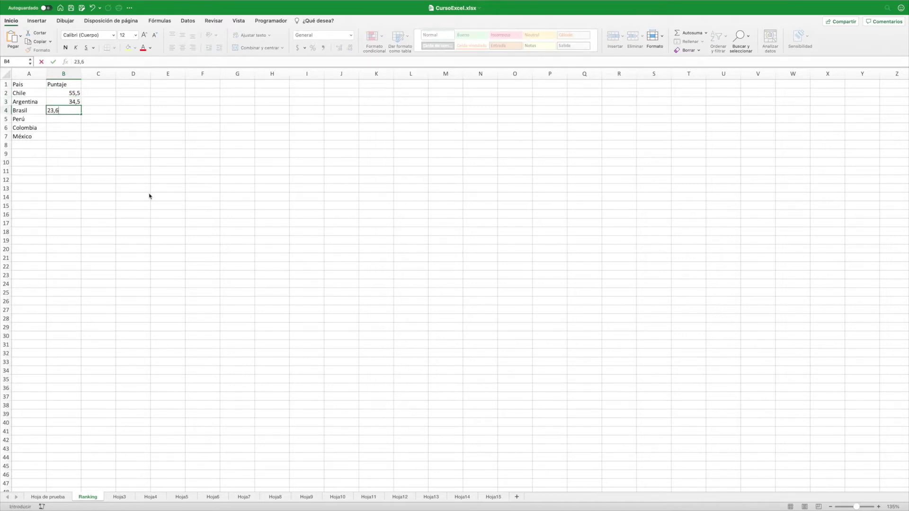
pyautogui.press('Return')
pyautogui.write('76,5')
pyautogui.press('Return')
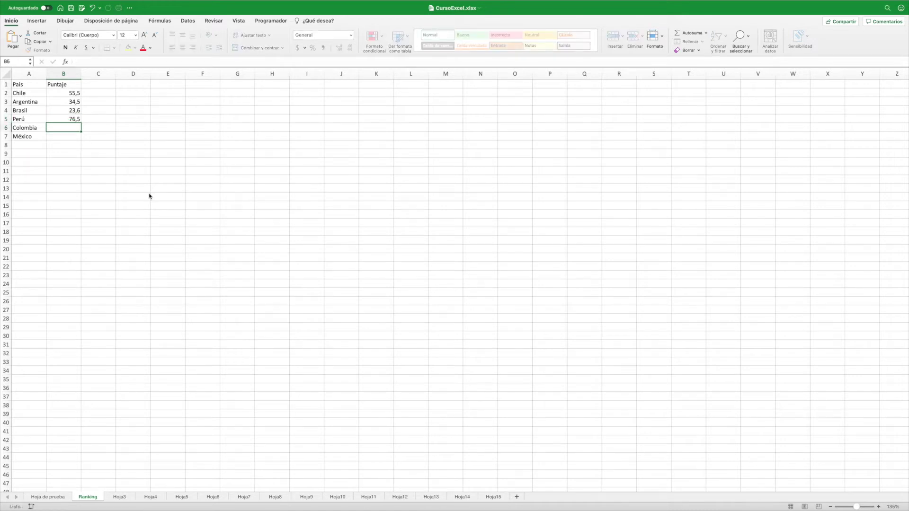
pyautogui.write('33,')
pyautogui.press('Return')
pyautogui.write('22,9')
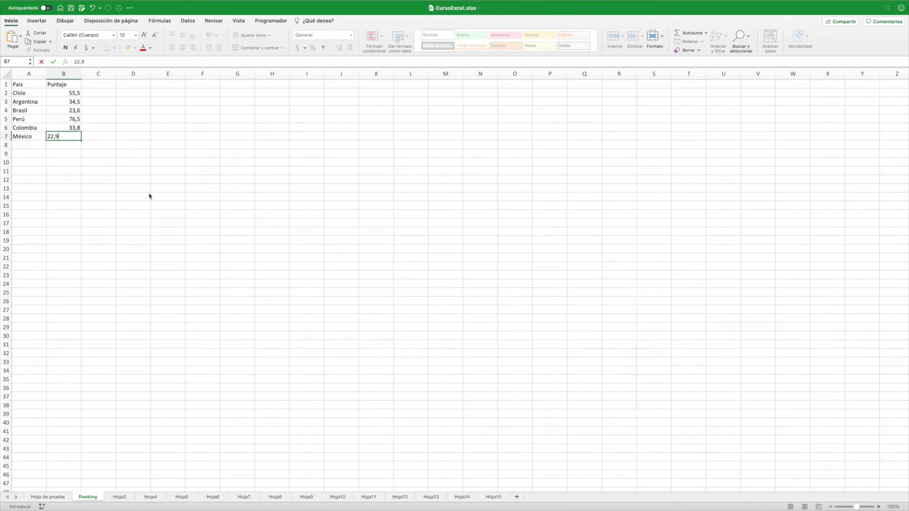
pyautogui.press('Return')
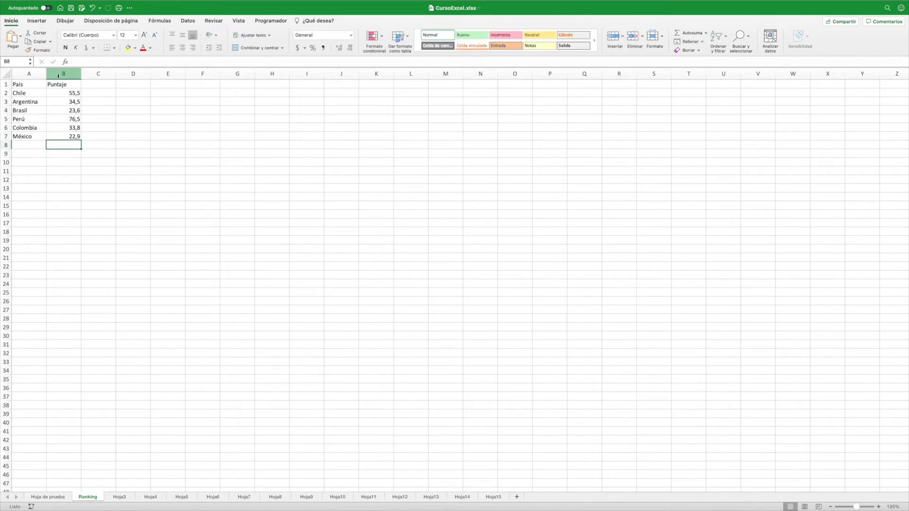
# Step: Zoom the sheet to 150% and centre the text in columns A and B
pyautogui.moveTo(59, 75); pyautogui.dragTo(29, 74)
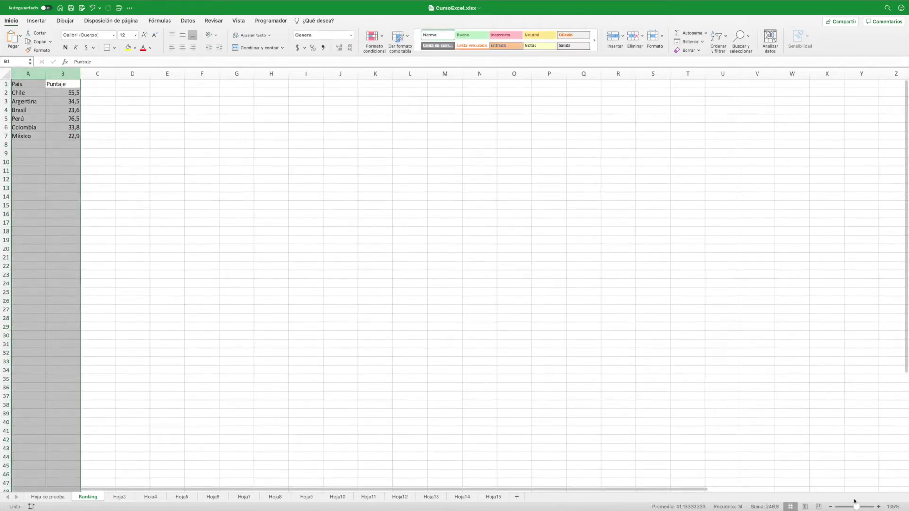
pyautogui.click(878, 507)
pyautogui.click(878, 507)
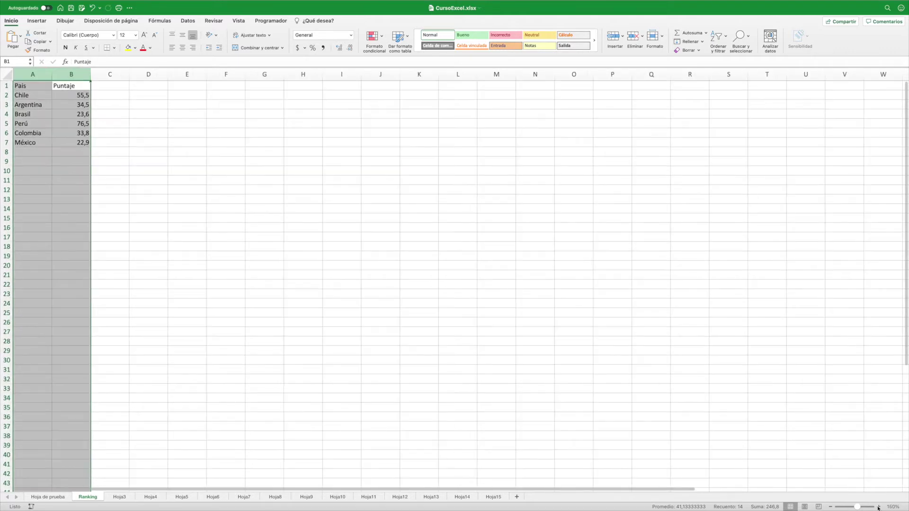
pyautogui.click(183, 47)
# Step: Review the A2:B7 data, then return to the Hoja de prueba sheet
pyautogui.click(191, 102)
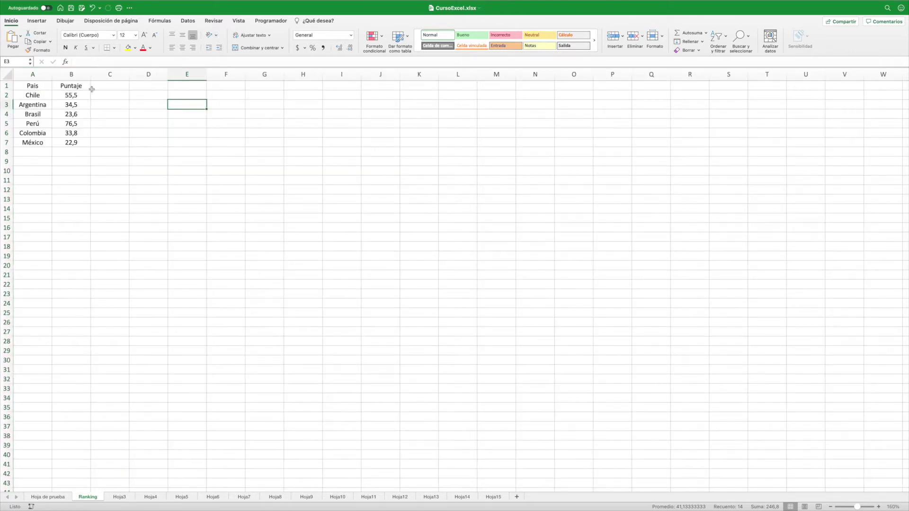
pyautogui.click(105, 85)
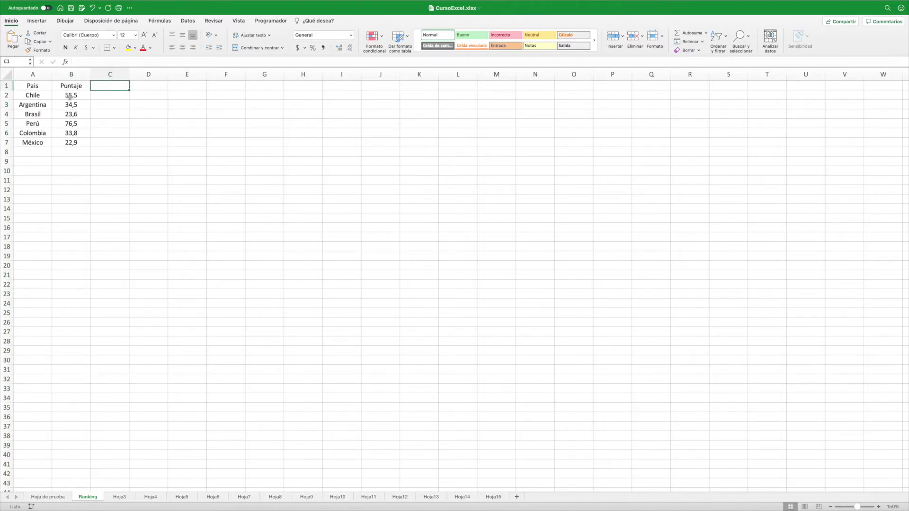
pyautogui.moveTo(70, 95); pyautogui.dragTo(40, 142)
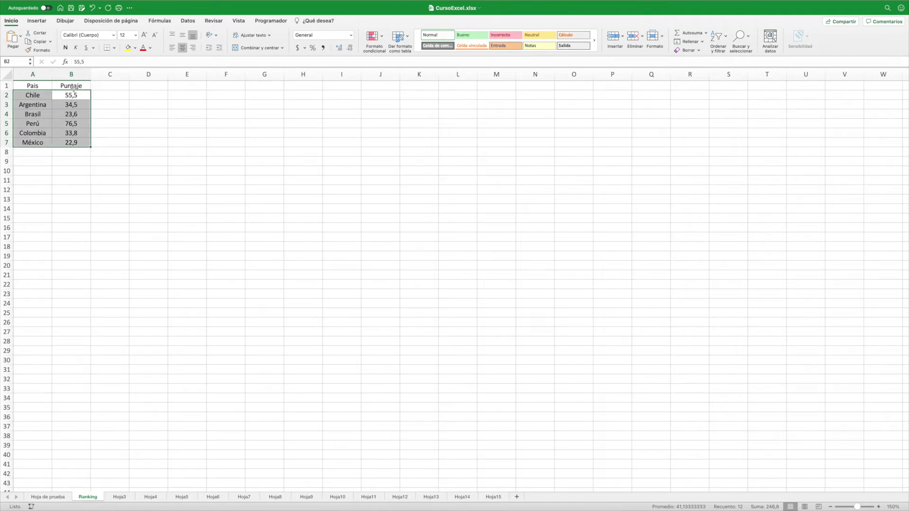
pyautogui.click(118, 187)
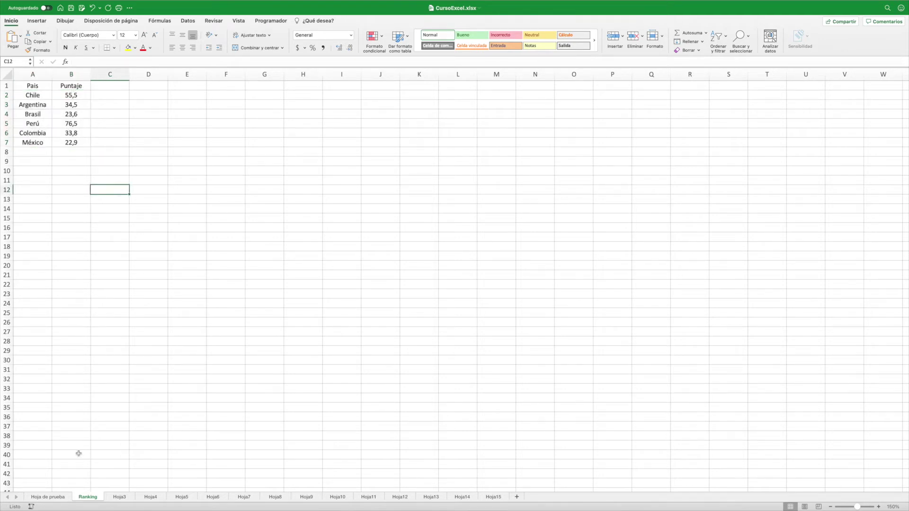
pyautogui.click(49, 496)
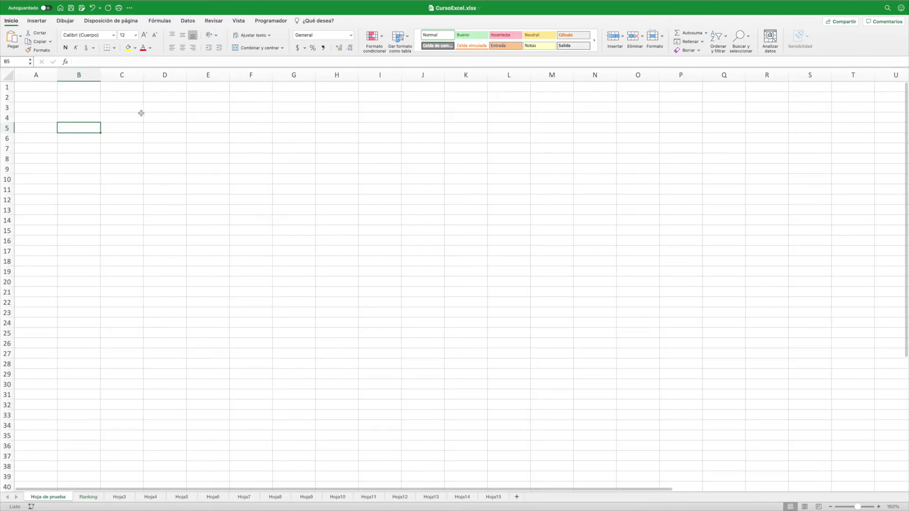
# Step: Try Recommended Charts on the empty sheet, dismiss the notice, and go back to Ranking
pyautogui.click(37, 22)
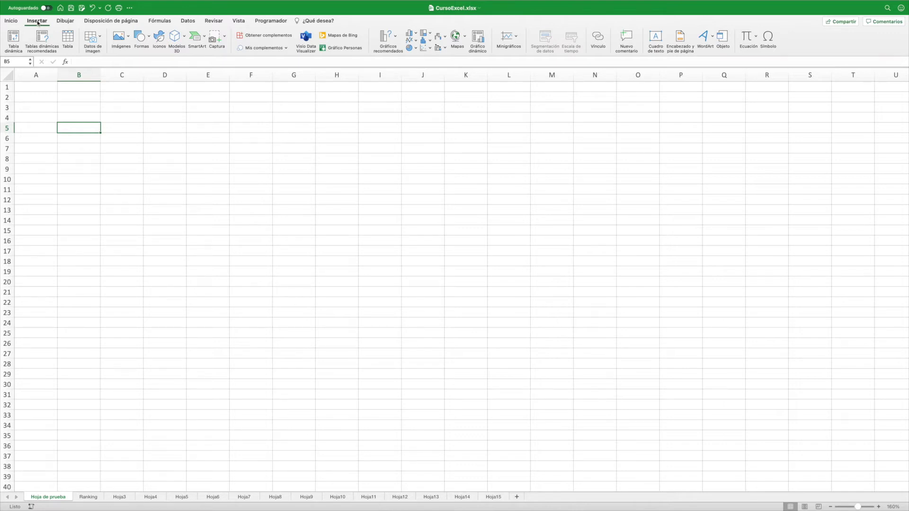
pyautogui.click(395, 37)
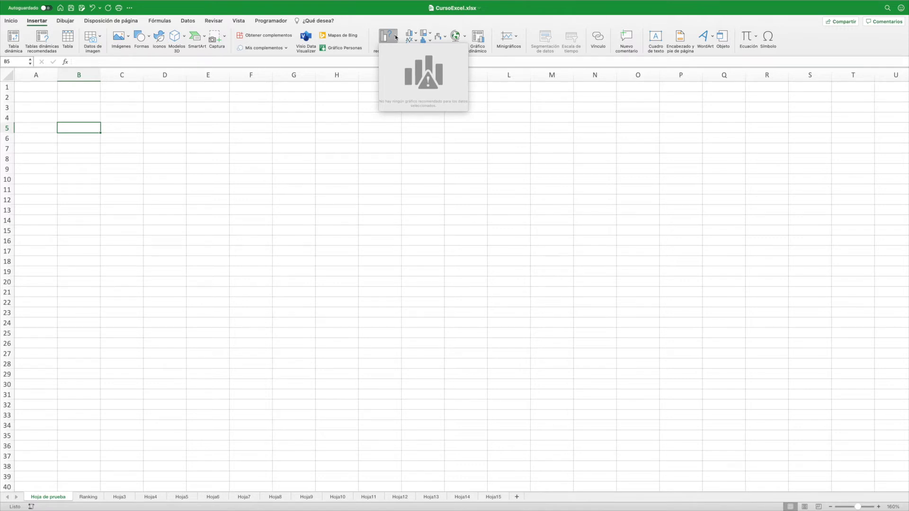
pyautogui.click(338, 144)
pyautogui.click(88, 500)
# Step: Select A2:B7, browse recommended charts, then insert a filled map (Mapa coroplético) chart
pyautogui.moveTo(33, 94); pyautogui.dragTo(76, 142)
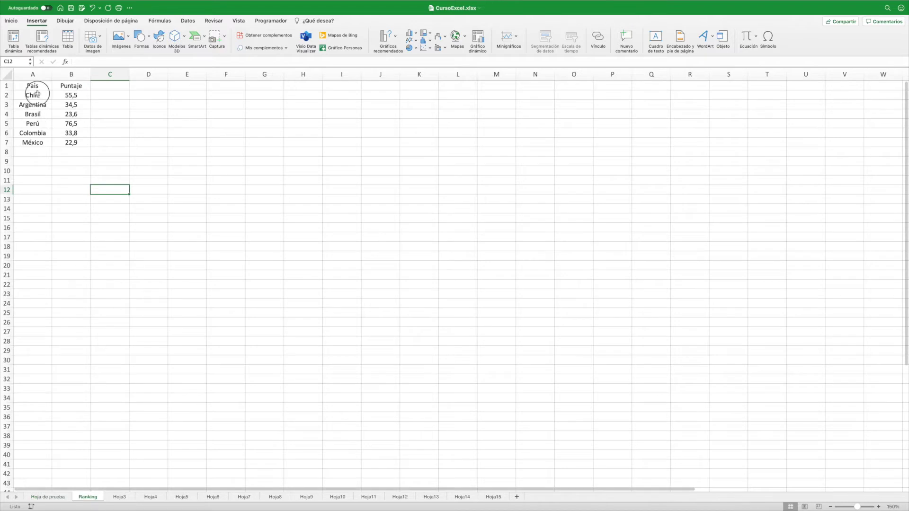
pyautogui.click(396, 39)
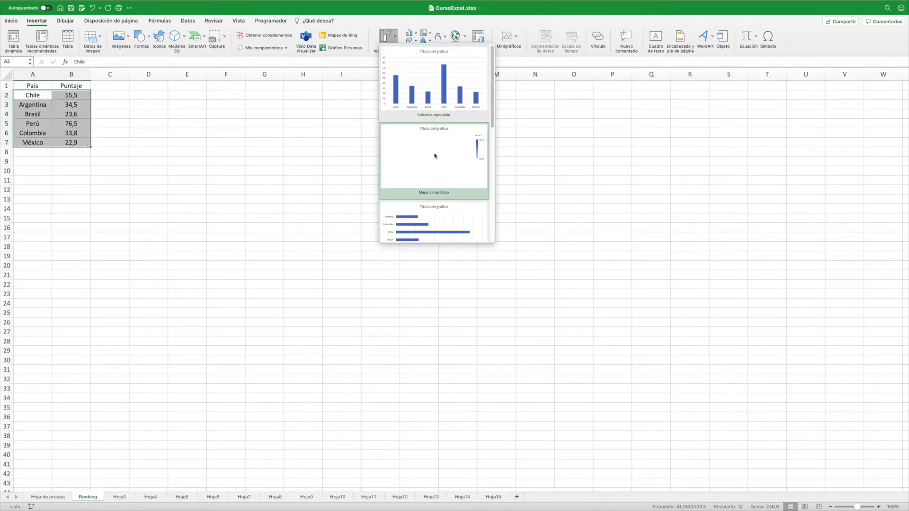
pyautogui.scroll(-5, 434, 155)
pyautogui.scroll(-3, 434, 152)
pyautogui.scroll(-3, 434, 152)
pyautogui.scroll(-2, 438, 137)
pyautogui.scroll(5, 440, 123)
pyautogui.scroll(5, 441, 119)
pyautogui.click(258, 150)
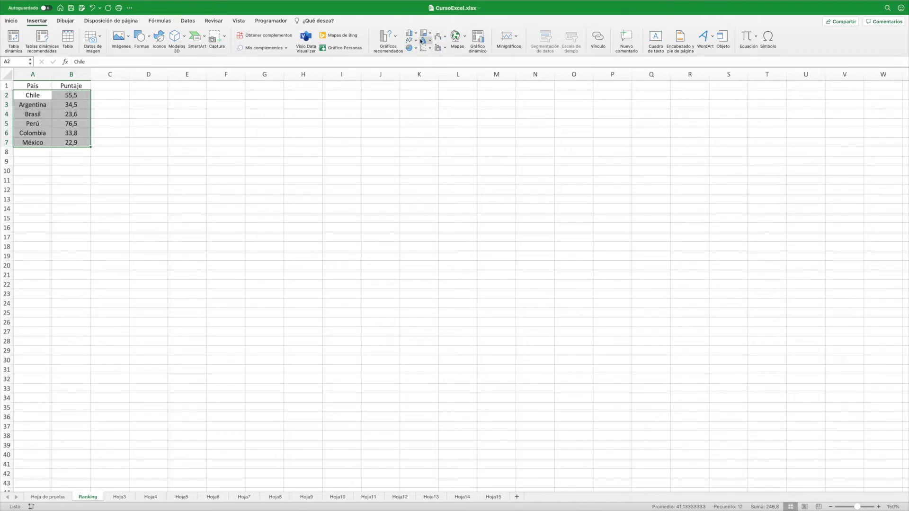
pyautogui.click(466, 39)
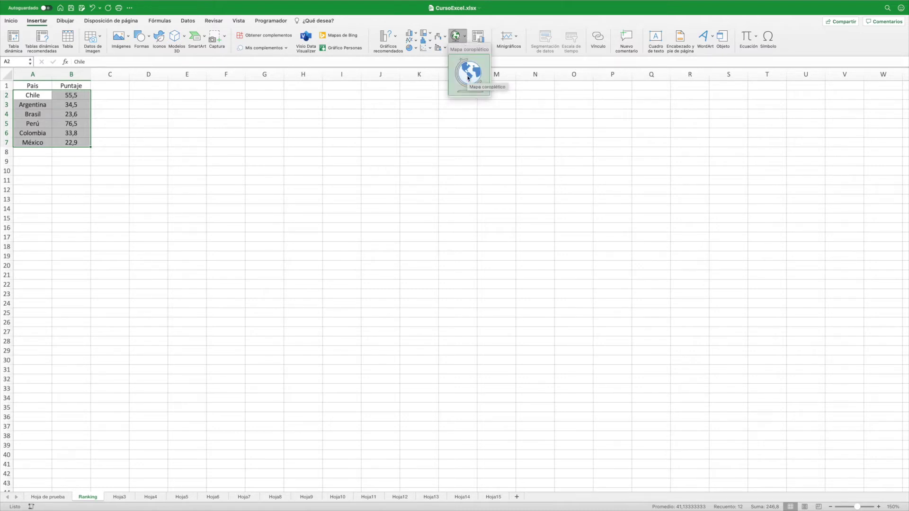
pyautogui.click(469, 73)
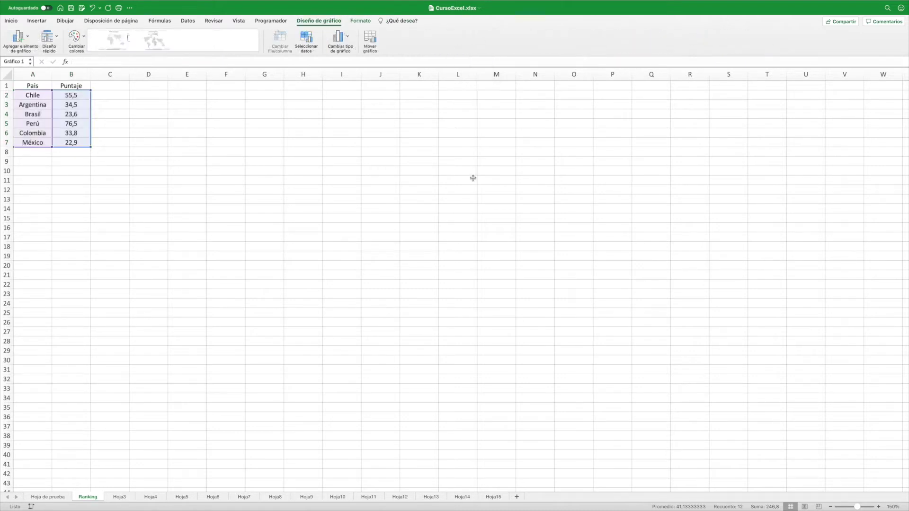
# Step: Accept the Bing notice, then move the map chart beside the table and enlarge it
pyautogui.click(503, 227)
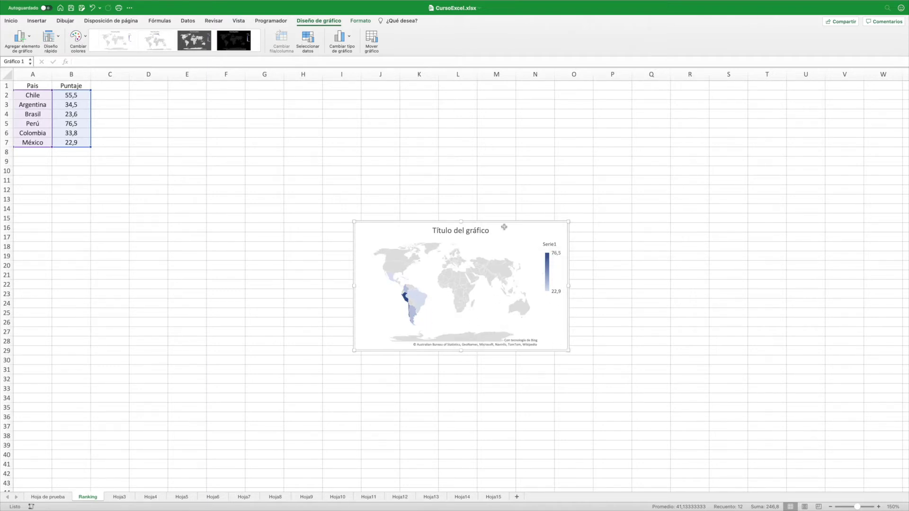
pyautogui.moveTo(418, 220); pyautogui.dragTo(249, 120)
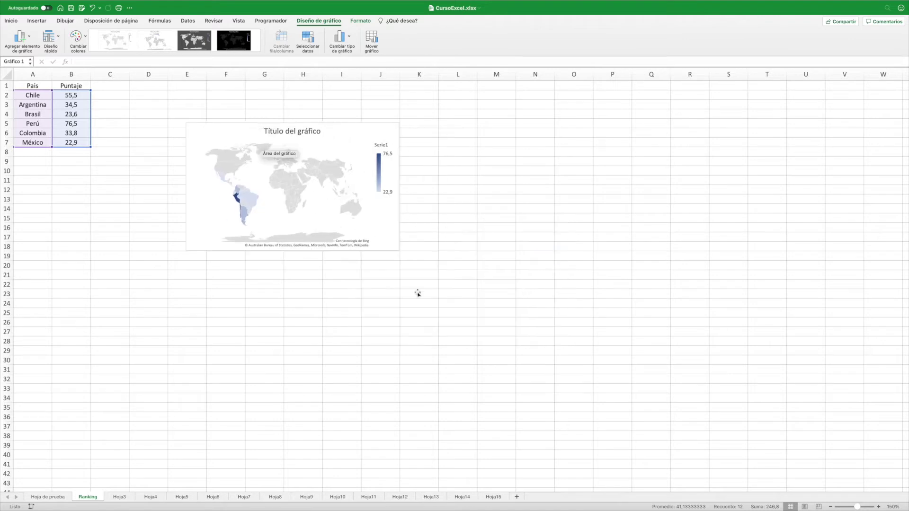
pyautogui.moveTo(399, 250); pyautogui.dragTo(727, 422)
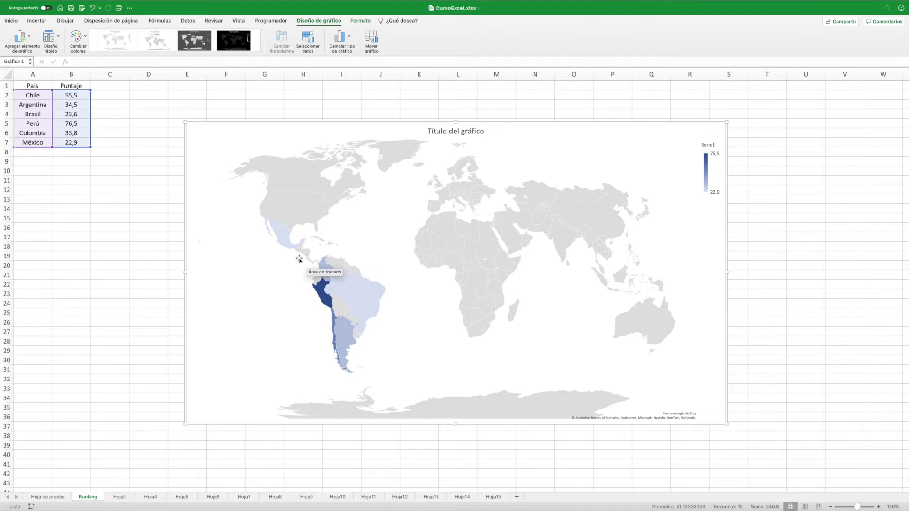
pyautogui.moveTo(399, 127); pyautogui.dragTo(389, 127)
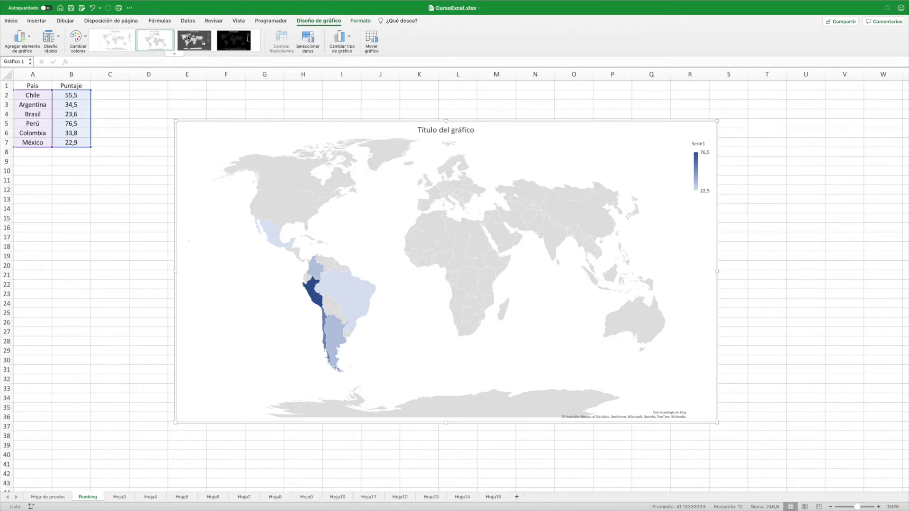
# Step: Try the dark chart style on the map, then revert to the light style
pyautogui.click(151, 43)
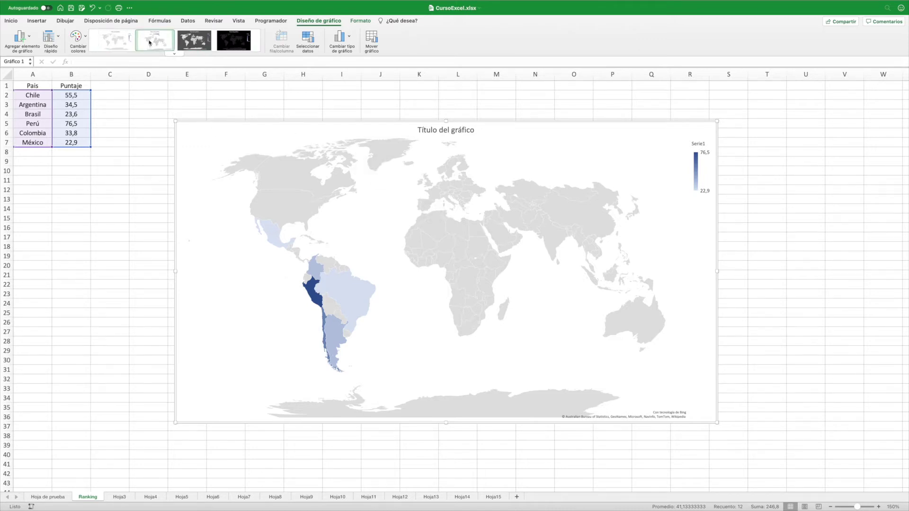
pyautogui.click(175, 54)
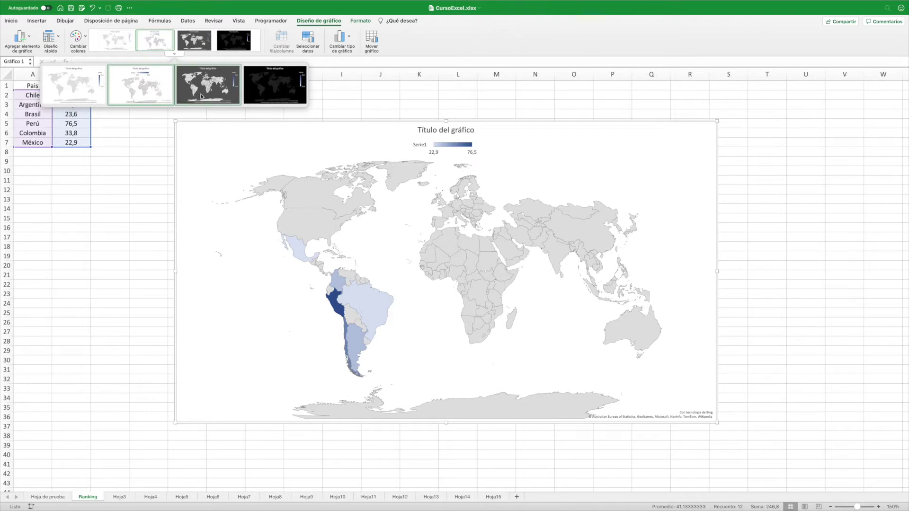
pyautogui.click(198, 92)
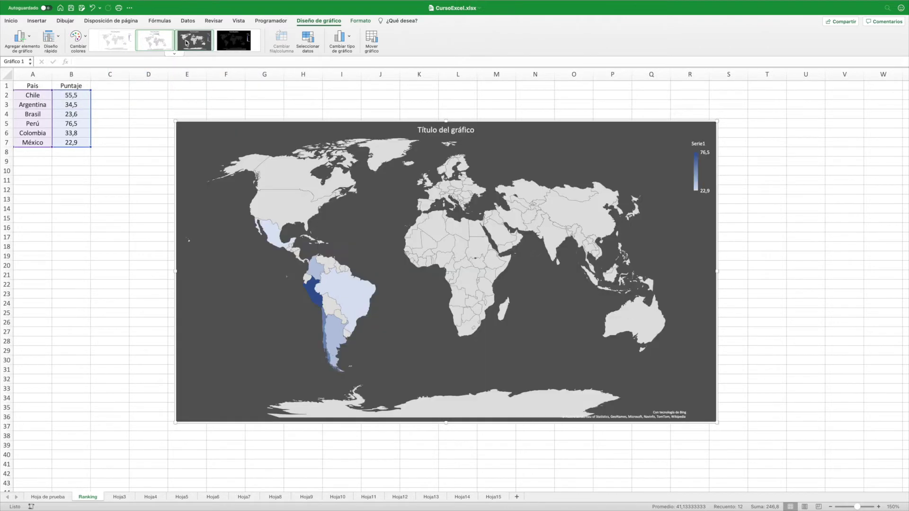
pyautogui.click(172, 55)
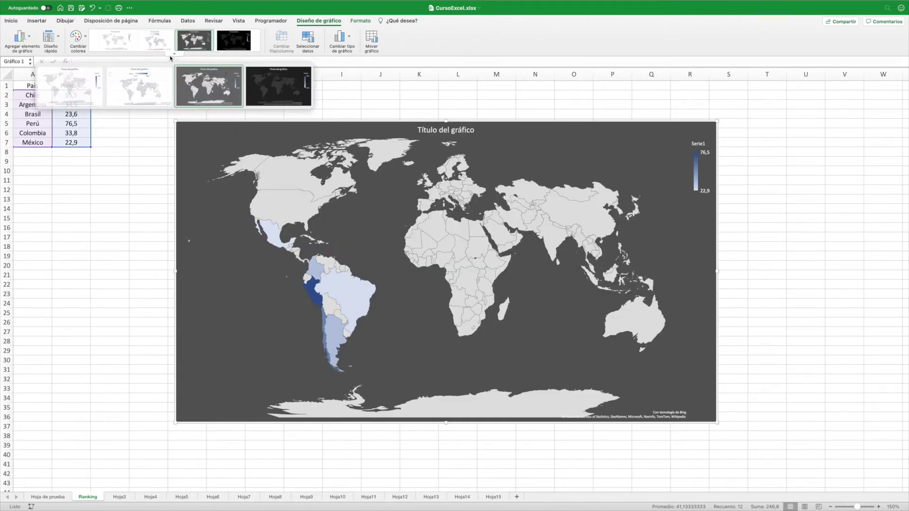
pyautogui.click(67, 86)
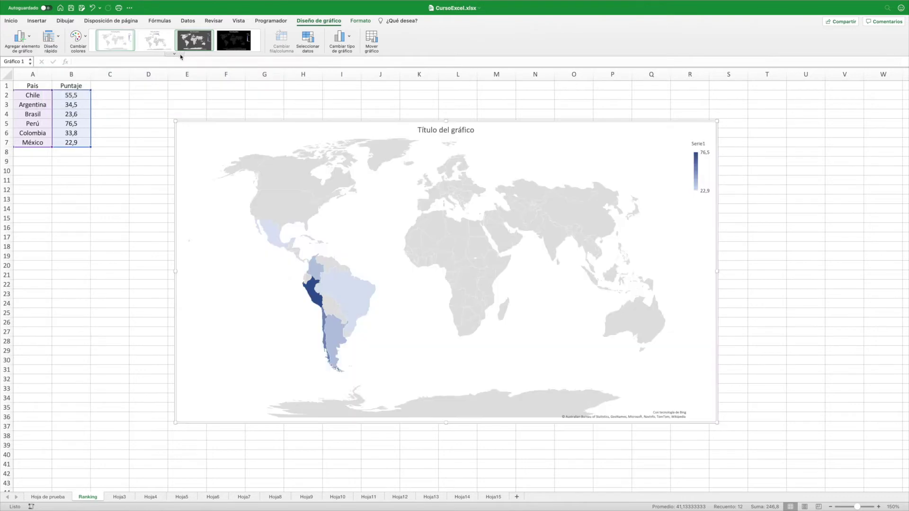
# Step: Try colour schemes on the map, from orange to a final green monochrome scheme
pyautogui.click(85, 40)
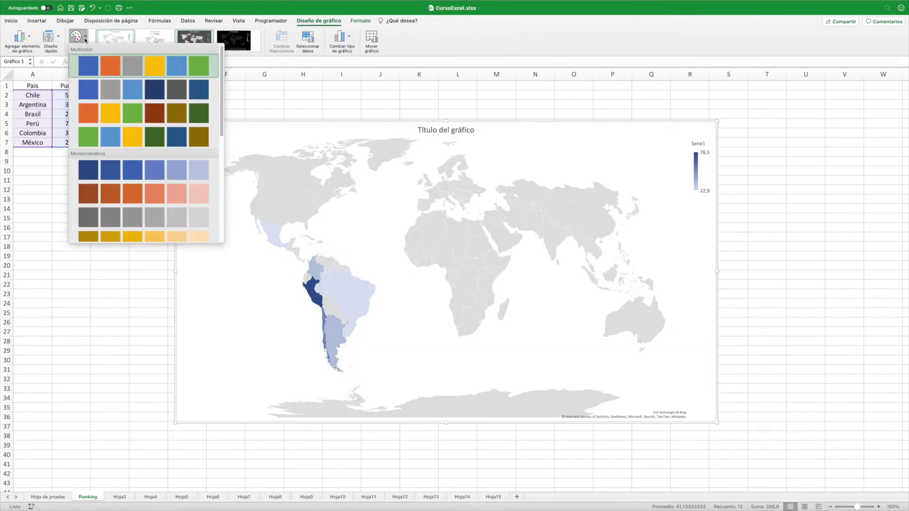
pyautogui.click(102, 93)
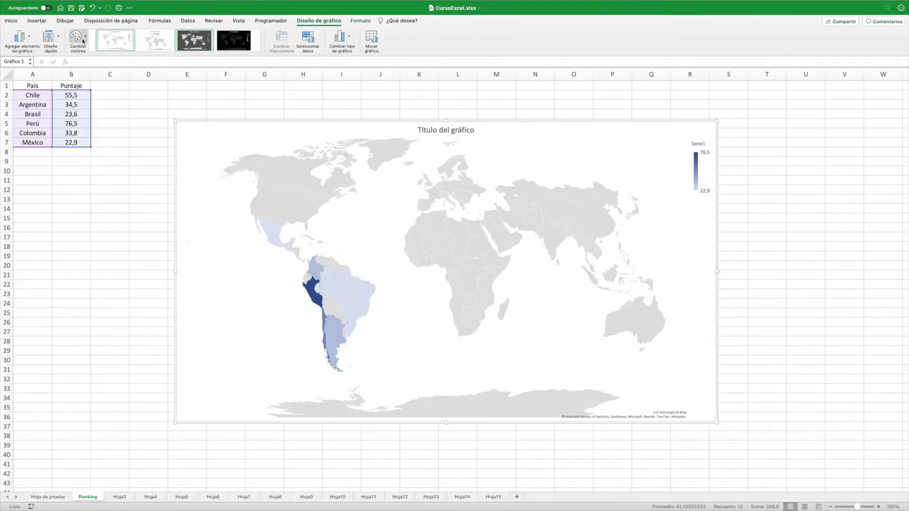
pyautogui.click(82, 41)
pyautogui.click(91, 124)
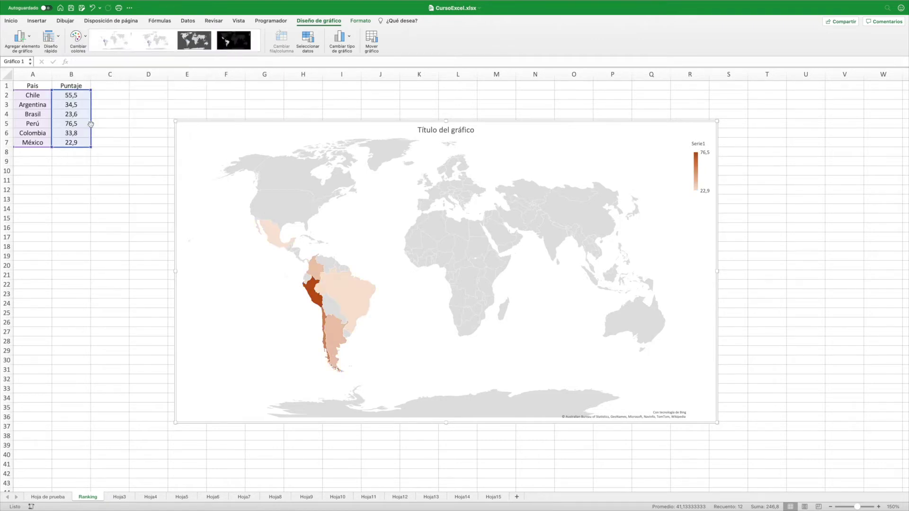
pyautogui.click(78, 38)
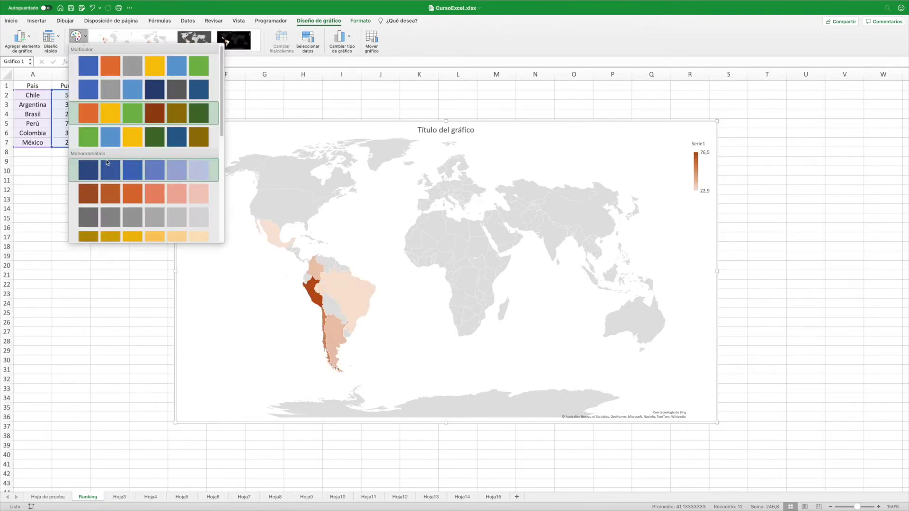
pyautogui.scroll(-5, 107, 162)
pyautogui.scroll(-3, 107, 161)
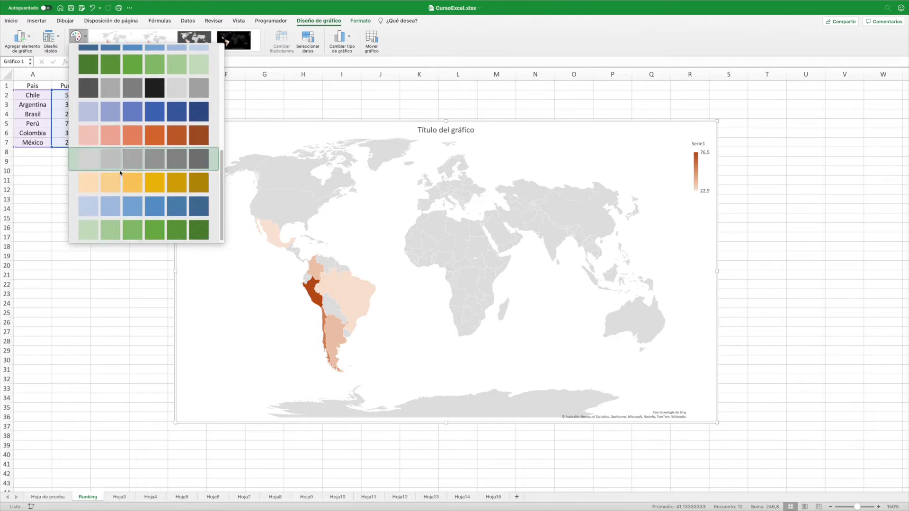
pyautogui.click(135, 229)
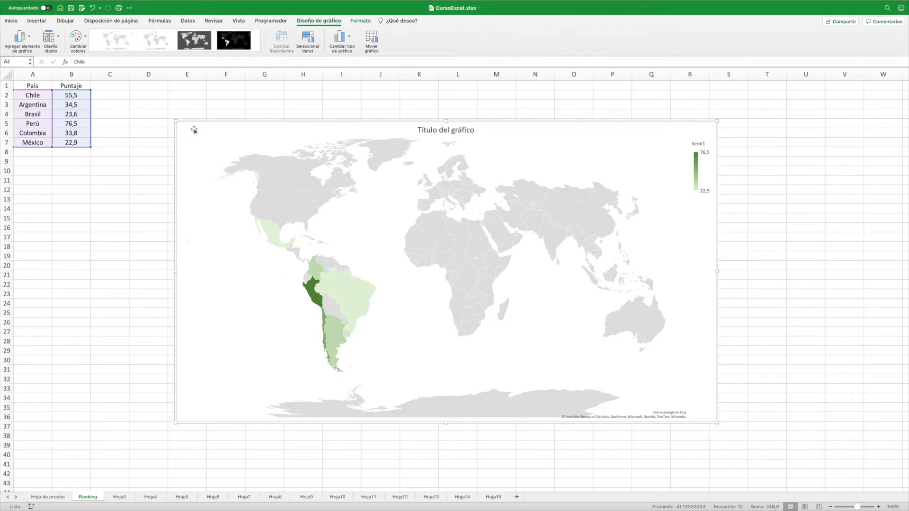
# Step: Delete the map chart and select cell D7 on the Hoja de prueba sheet
pyautogui.press('Delete')
pyautogui.click(48, 497)
pyautogui.click(157, 149)
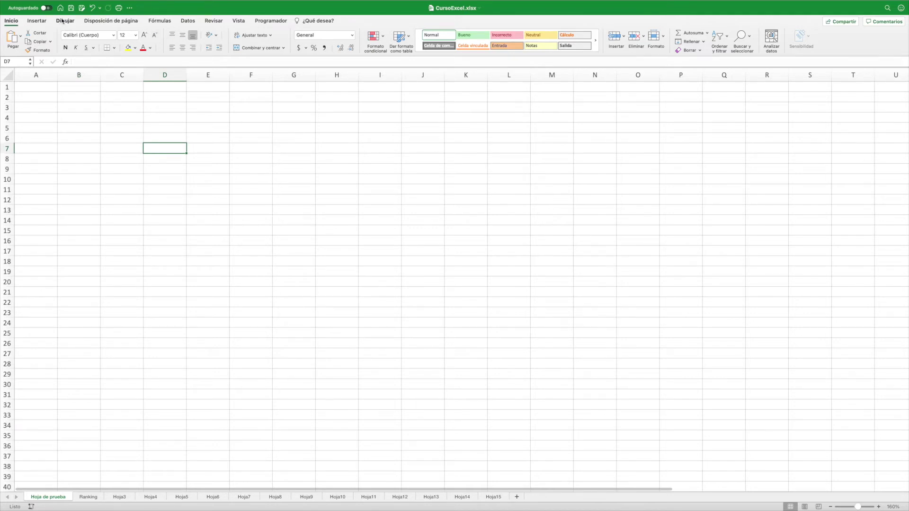
# Step: Insert an empty 3D pie chart from the Circular chart dropdown on Insertar
pyautogui.click(37, 20)
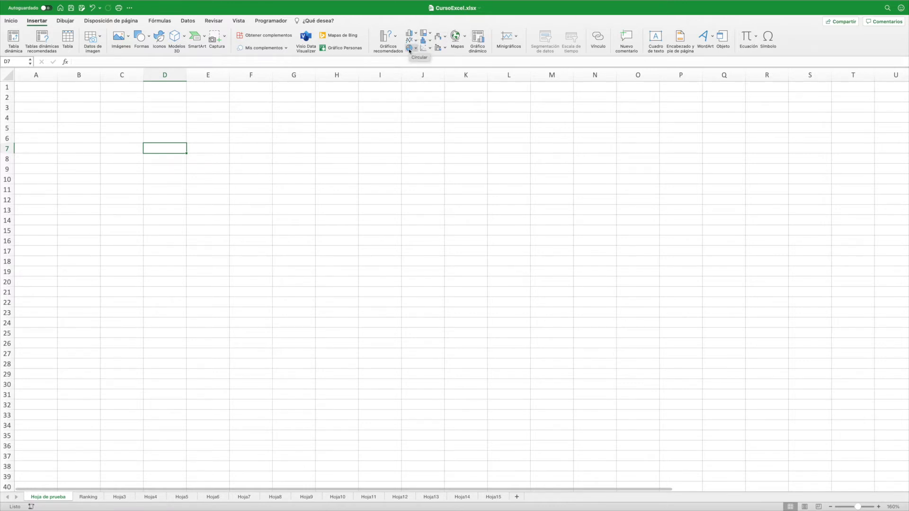
pyautogui.click(409, 48)
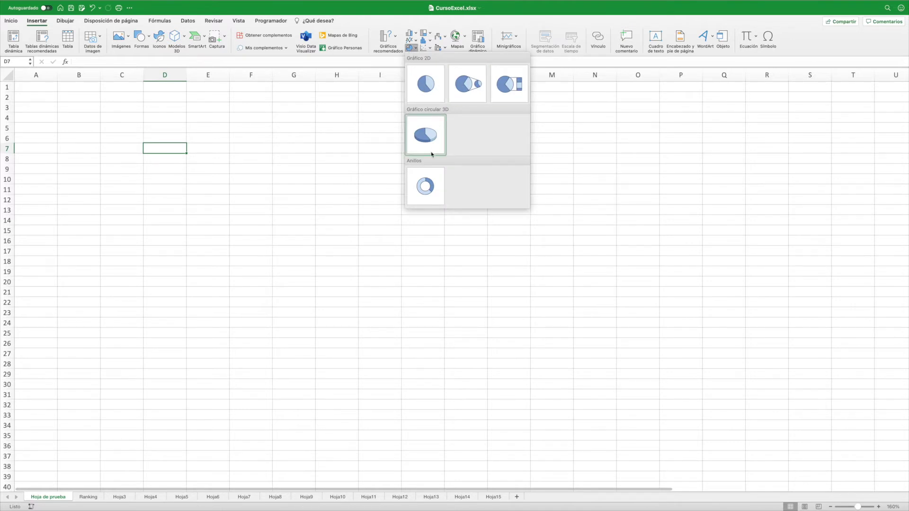
pyautogui.click(425, 83)
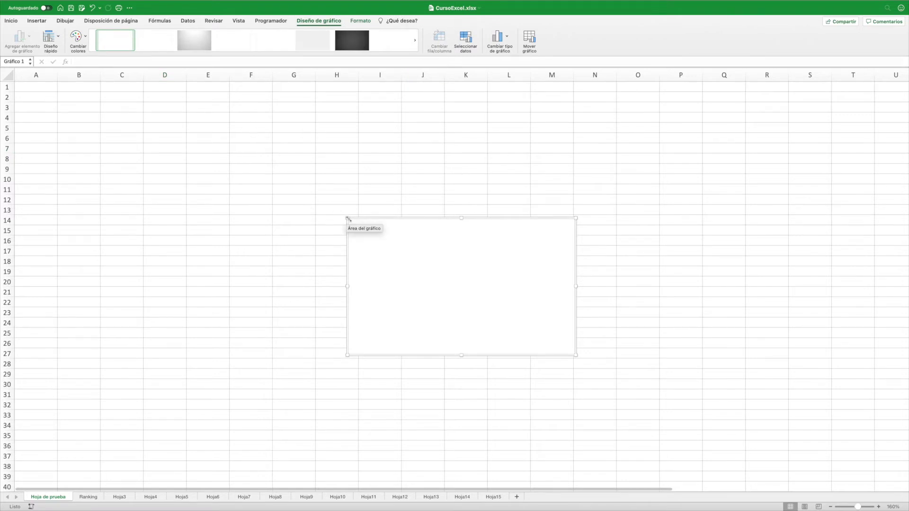
# Step: Enlarge the pie chart and set its data range to Ranking!A2:B7
pyautogui.moveTo(348, 218); pyautogui.dragTo(200, 140)
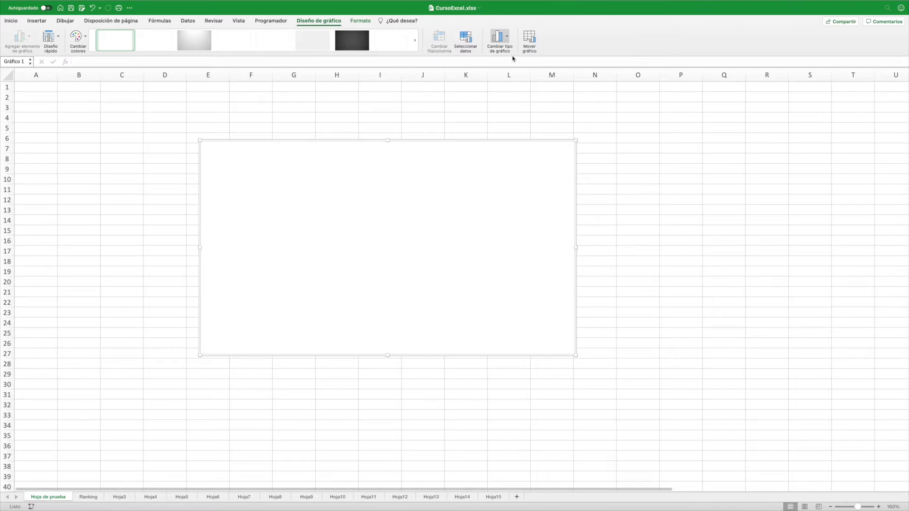
pyautogui.click(466, 38)
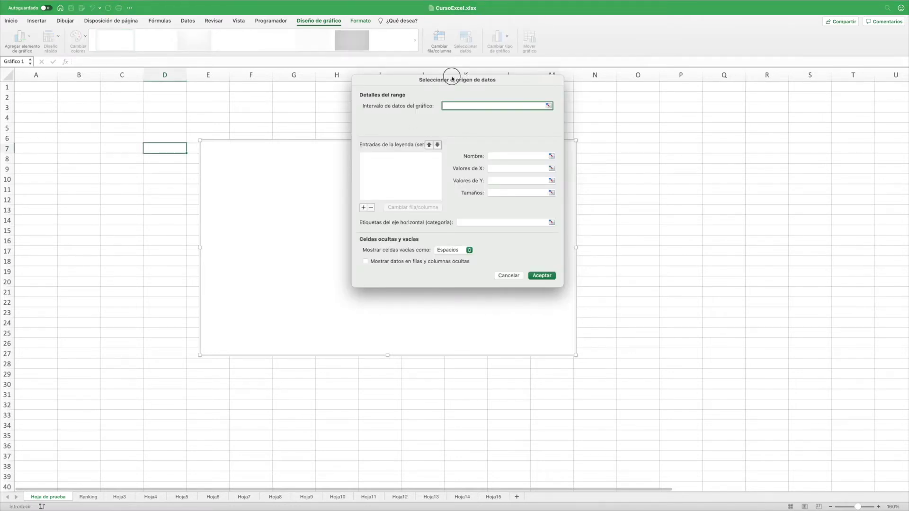
pyautogui.moveTo(450, 80); pyautogui.dragTo(412, 107)
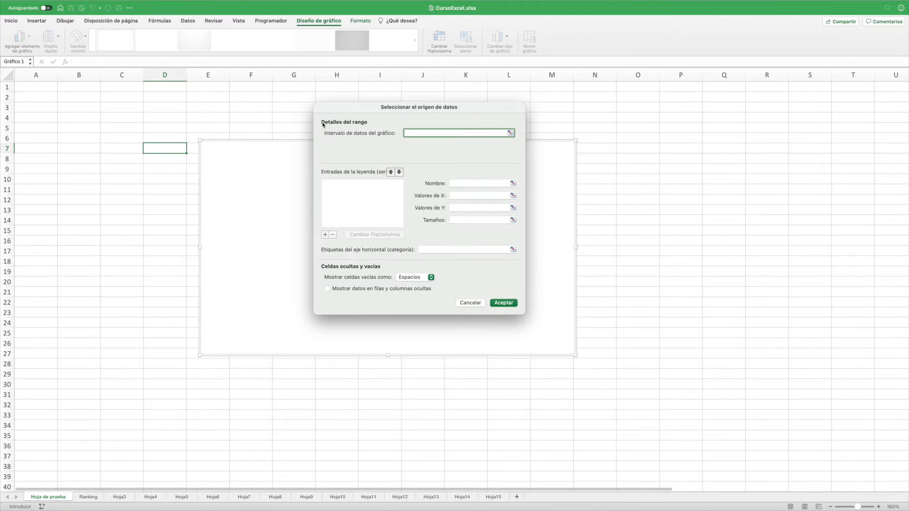
pyautogui.click(511, 133)
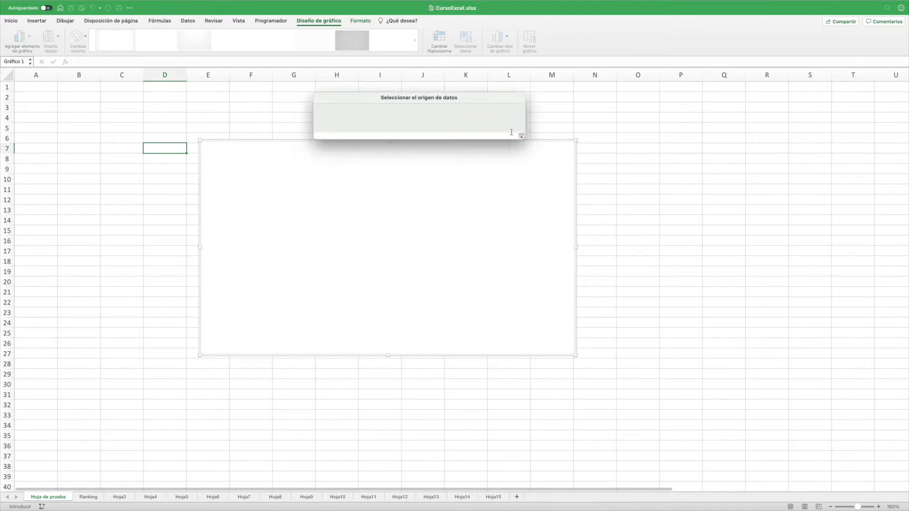
pyautogui.click(88, 497)
pyautogui.moveTo(29, 95); pyautogui.dragTo(96, 146)
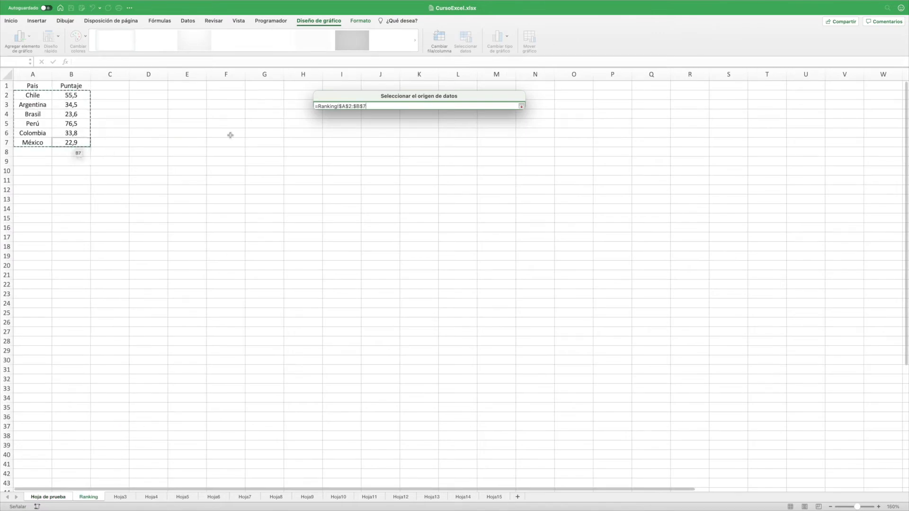
pyautogui.click(521, 106)
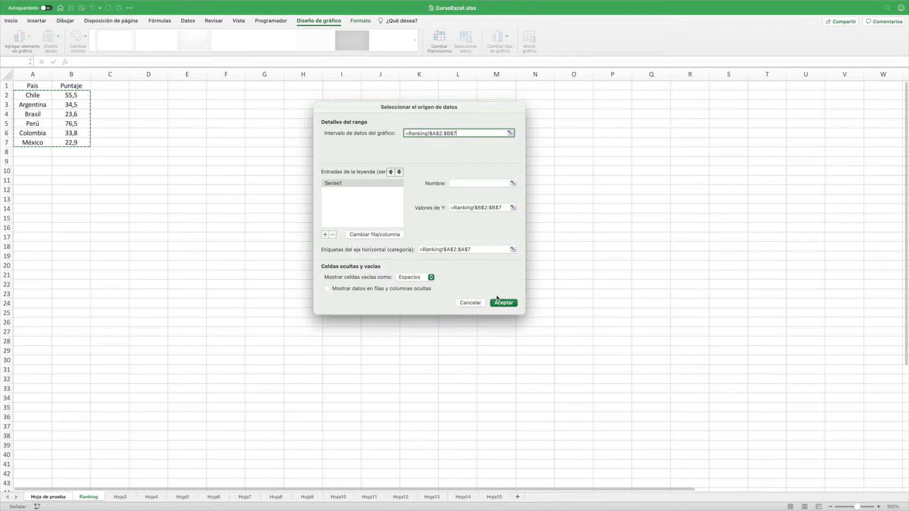
pyautogui.click(504, 303)
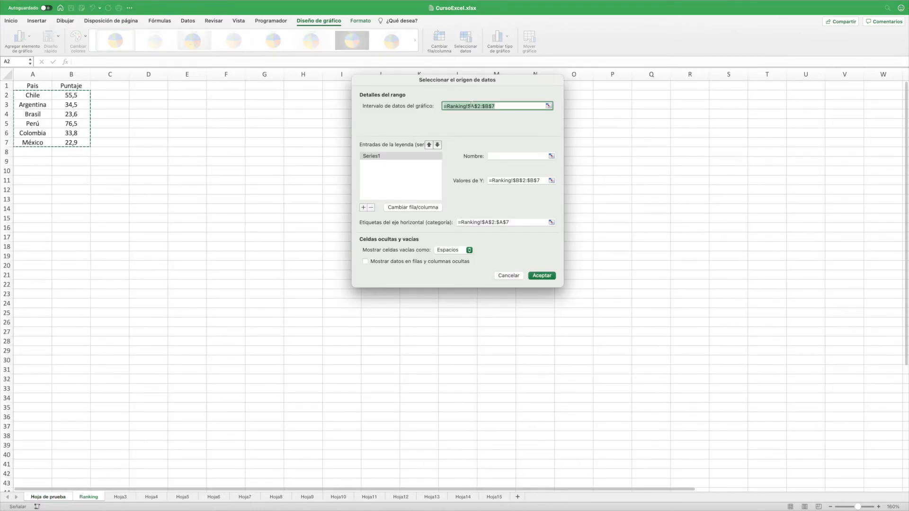
# Step: Name the chart series 'Top de paises'
pyautogui.click(522, 156)
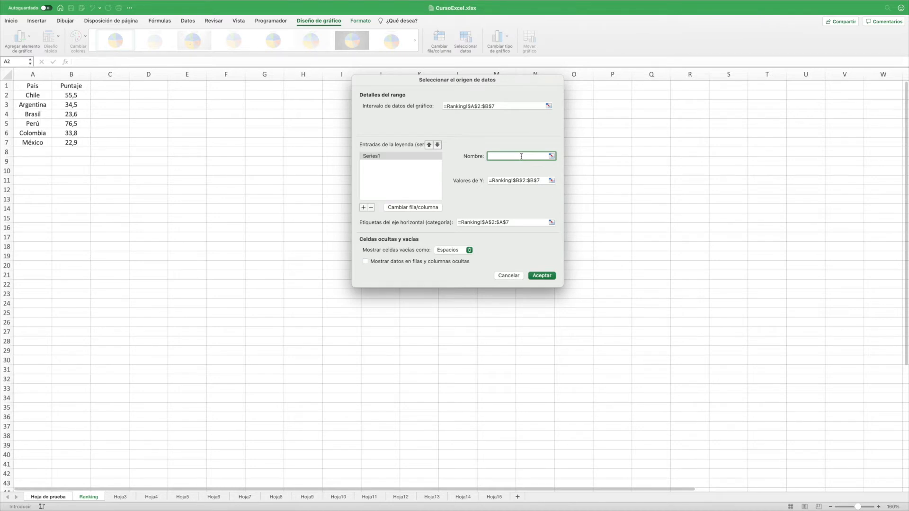
pyautogui.write('Top de paises')
pyautogui.click(540, 277)
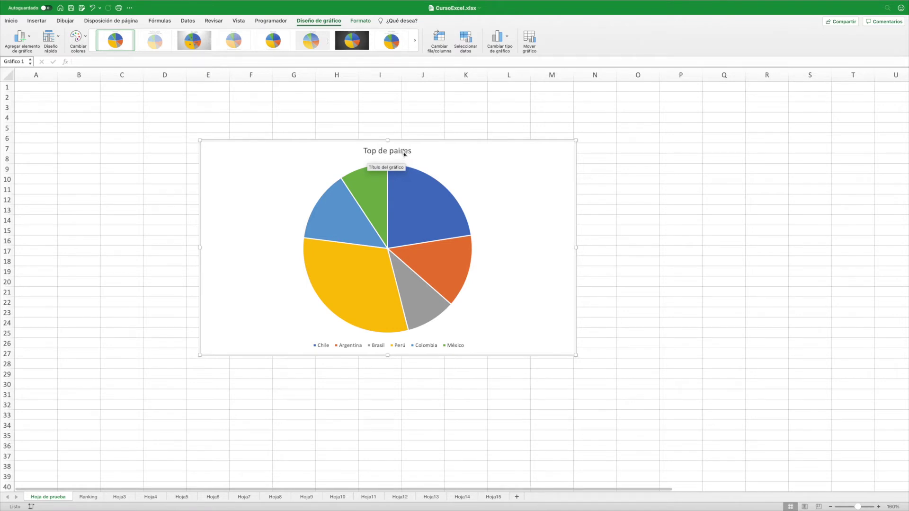
# Step: Turn on 'Mostrar datos en filas y columnas ocultas' in the chart's Seleccionar datos settings
pyautogui.click(403, 152)
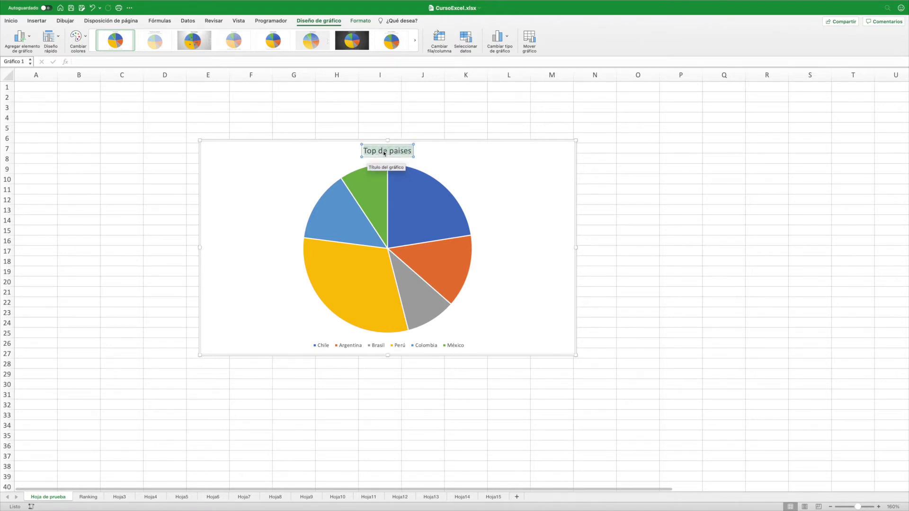
pyautogui.click(467, 157)
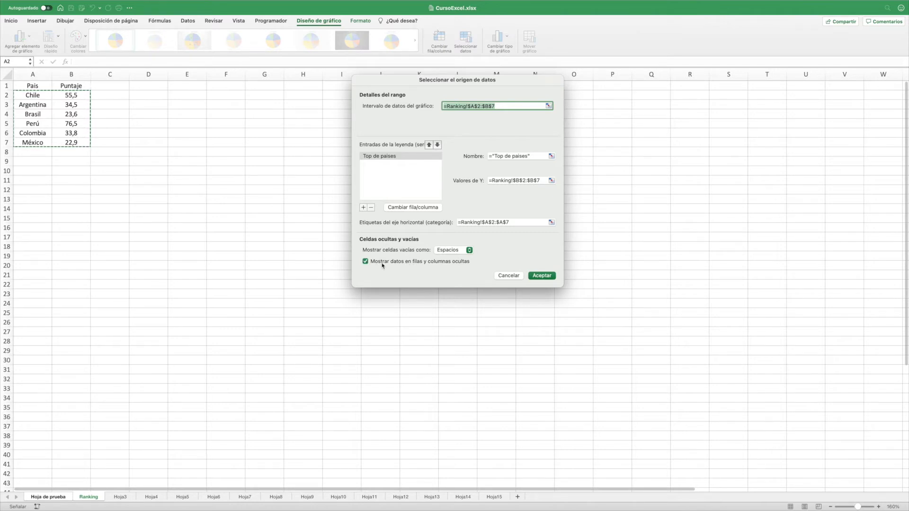
pyautogui.click(545, 276)
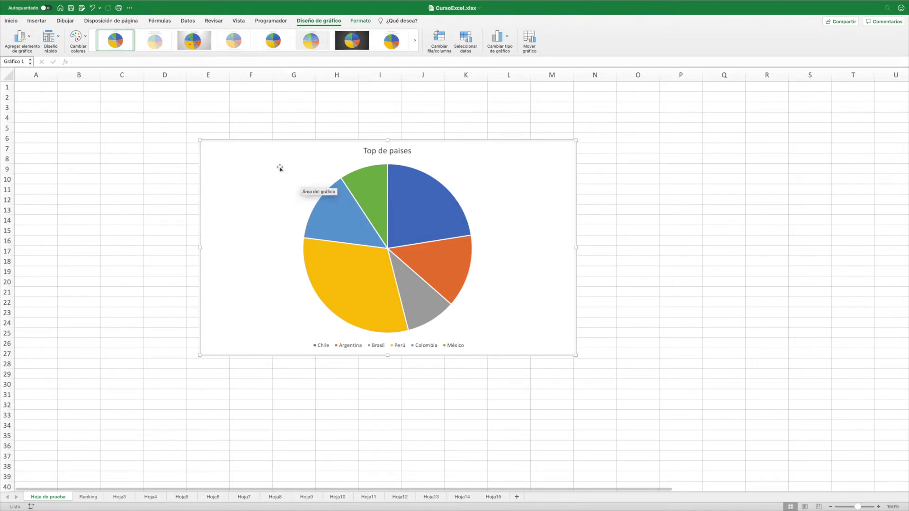
# Step: Move the pie right and try several styles, ending on a white style with inside labels
pyautogui.moveTo(281, 169); pyautogui.dragTo(520, 167)
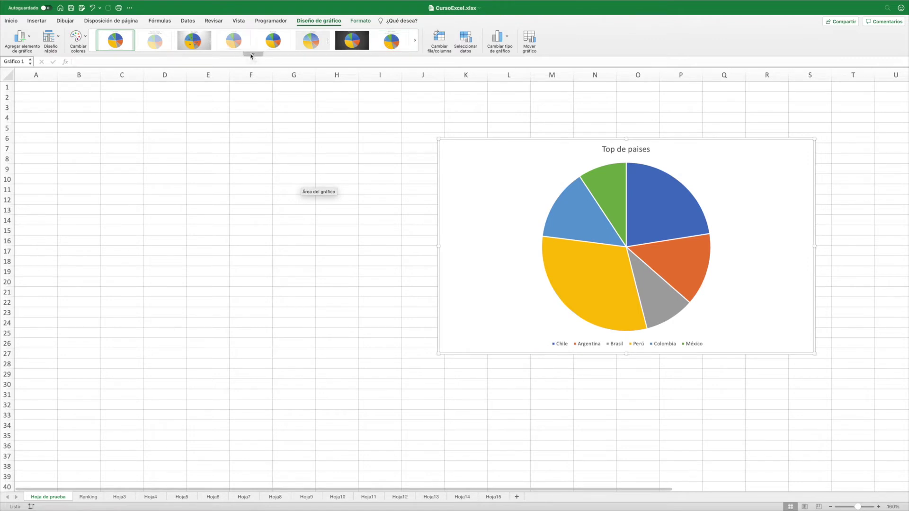
pyautogui.click(253, 54)
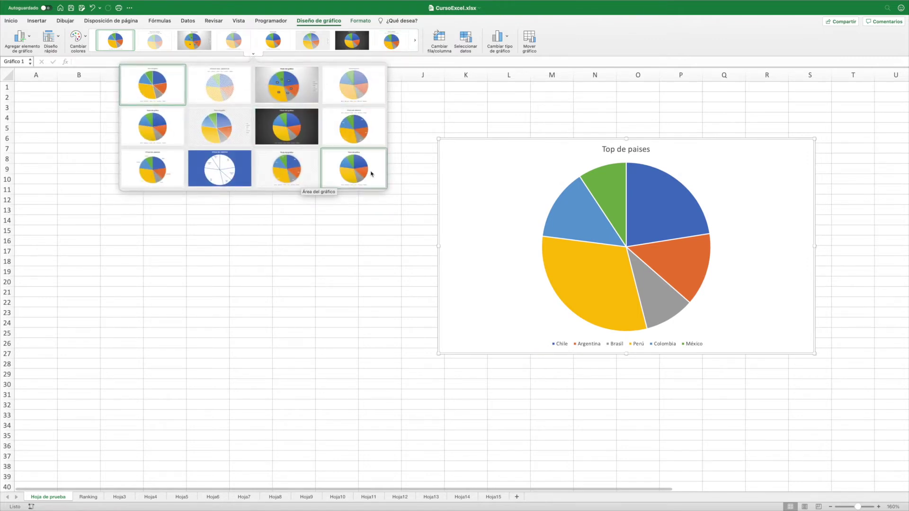
pyautogui.moveTo(252, 53)
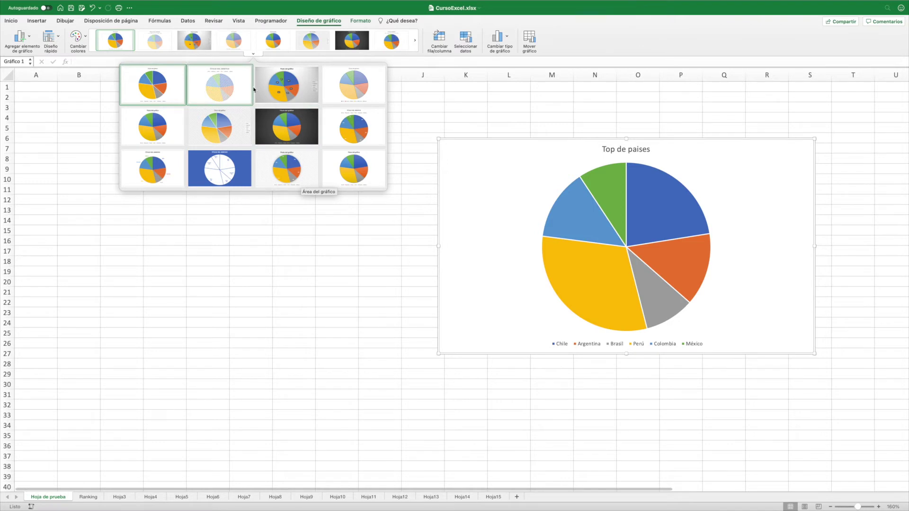
pyautogui.click(288, 86)
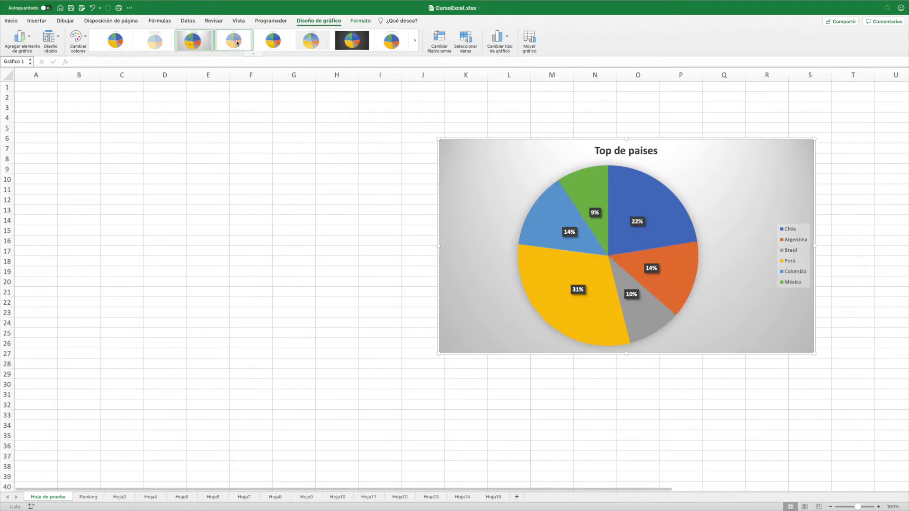
pyautogui.click(254, 54)
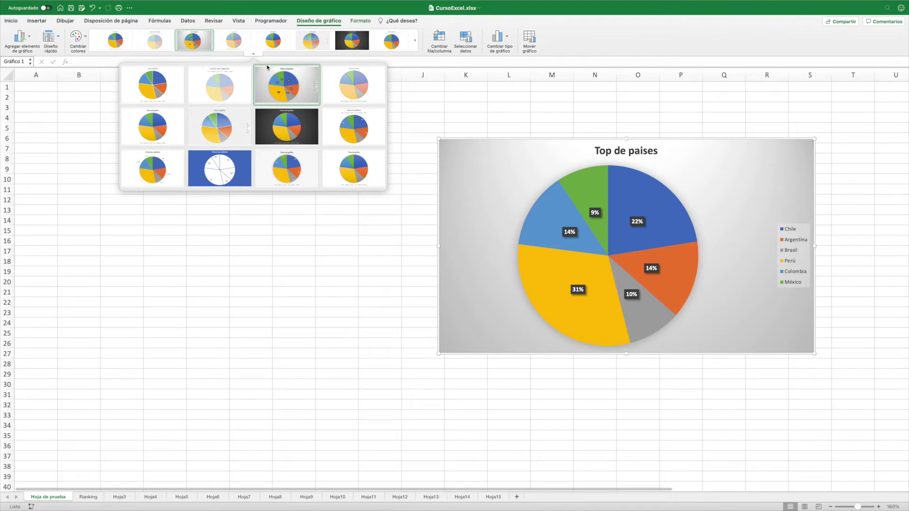
pyautogui.click(154, 163)
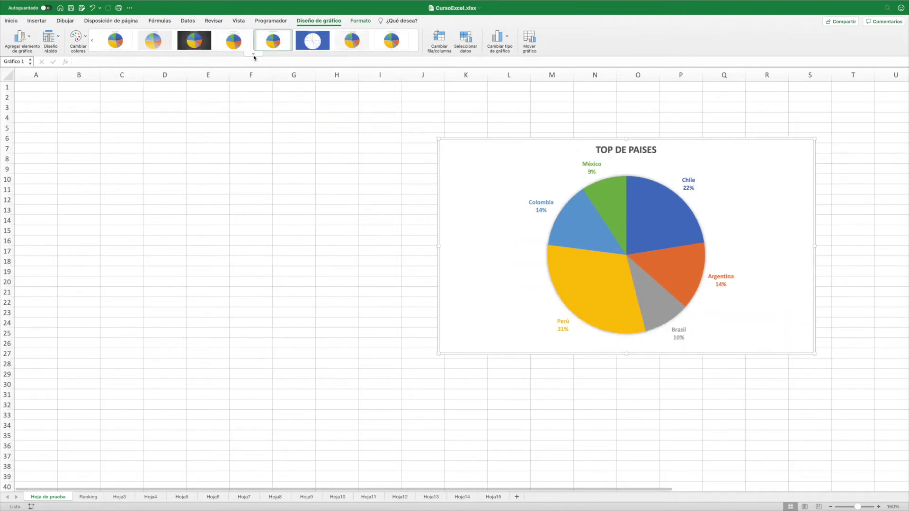
pyautogui.click(253, 55)
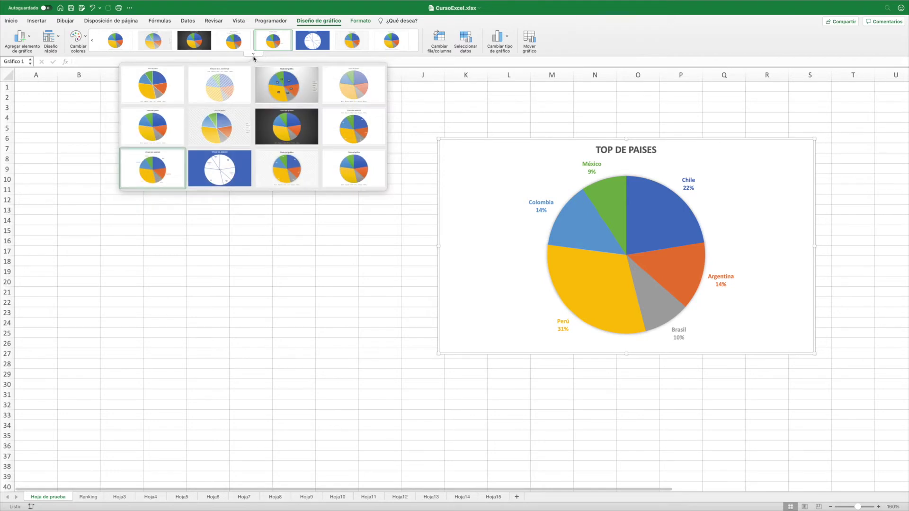
pyautogui.click(281, 174)
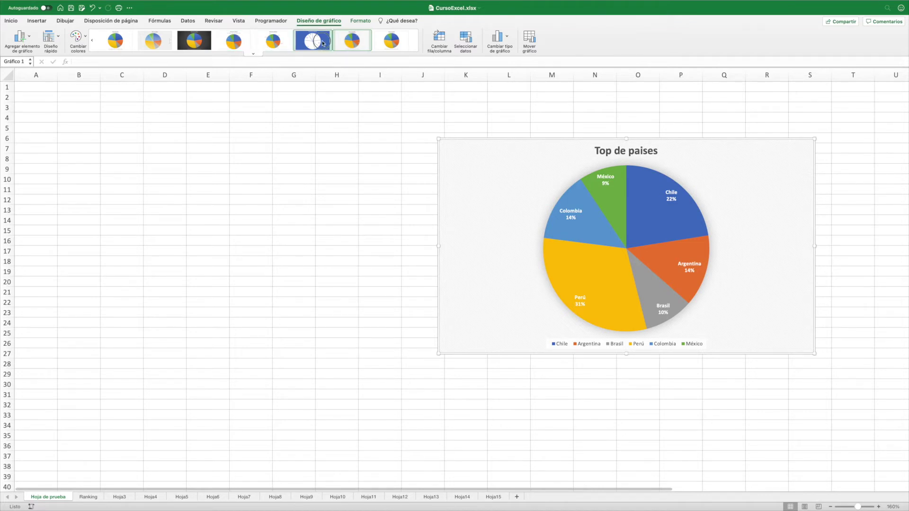
pyautogui.click(321, 43)
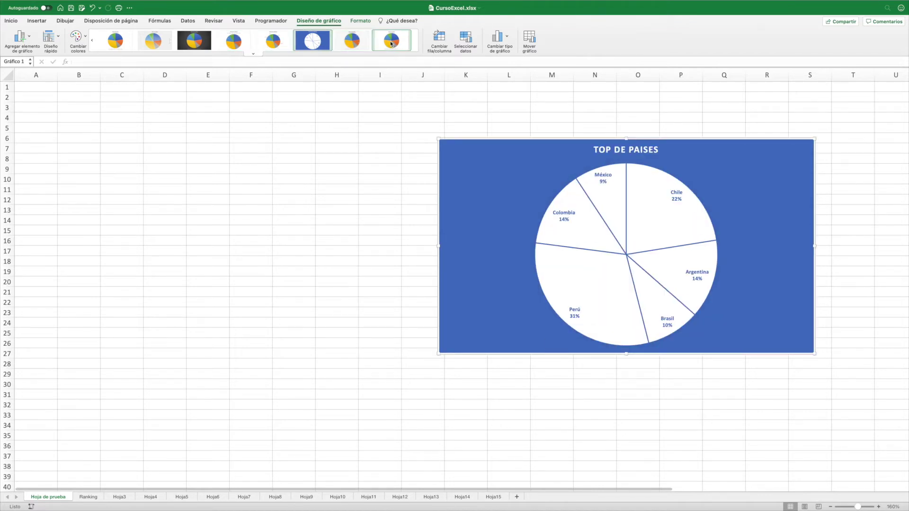
pyautogui.click(390, 44)
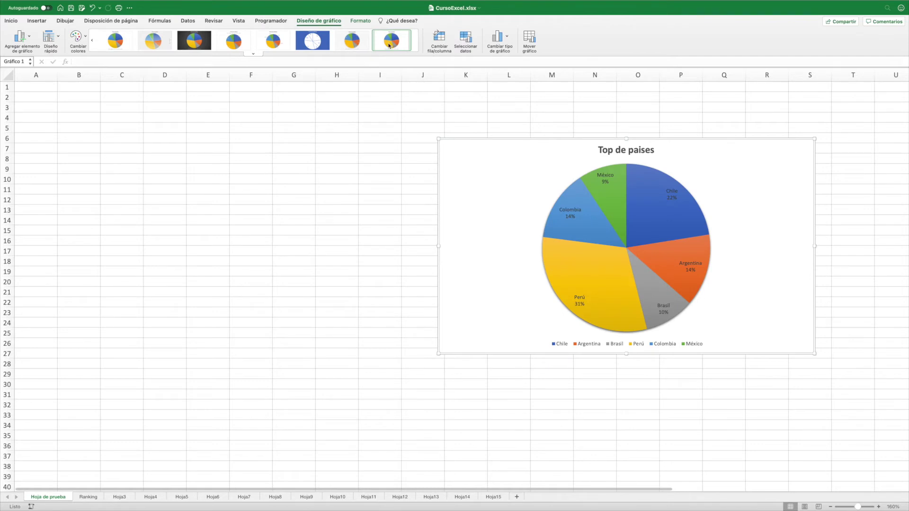
# Step: Try monochrome palettes on the pie chart, then restore the first Multicolor palette
pyautogui.click(78, 37)
pyautogui.click(107, 74)
pyautogui.click(76, 38)
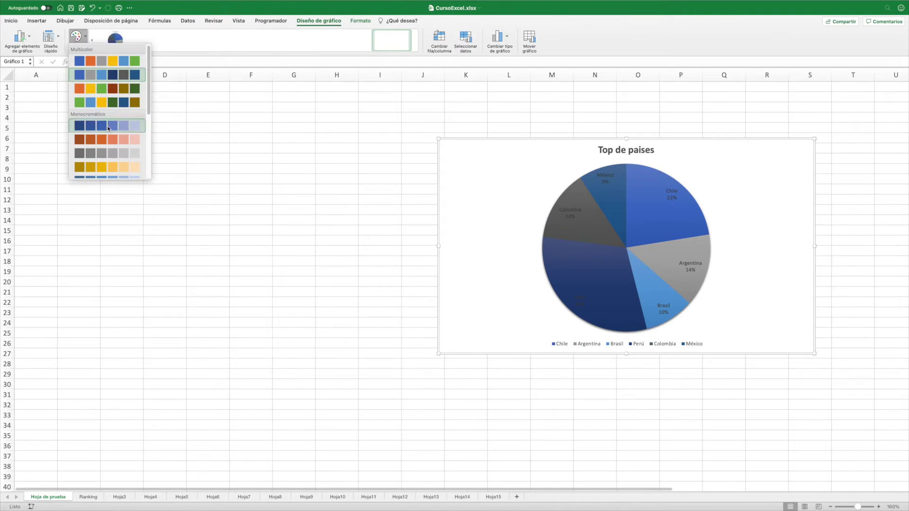
pyautogui.click(107, 105)
pyautogui.click(76, 37)
pyautogui.click(89, 66)
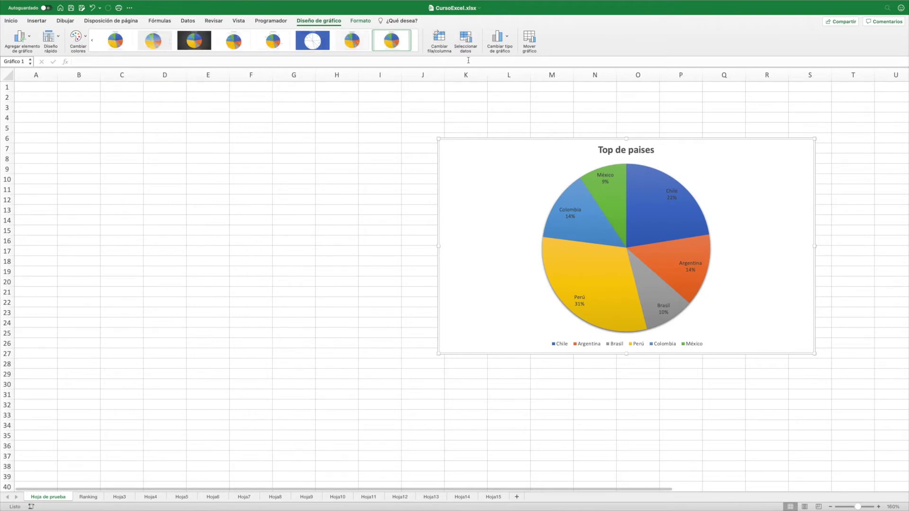
# Step: Bring up the pie chart's Diseño rápido layout gallery without changing the chart type
pyautogui.click(507, 37)
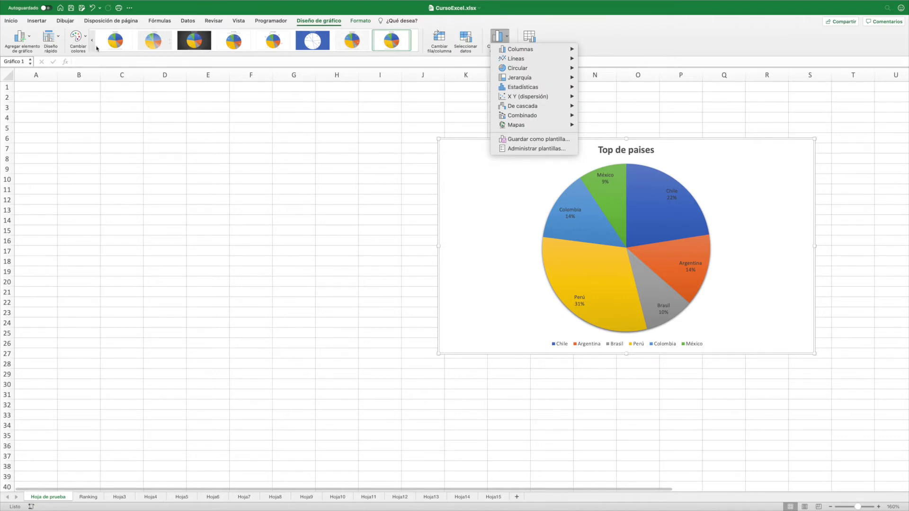
pyautogui.click(59, 38)
pyautogui.click(59, 39)
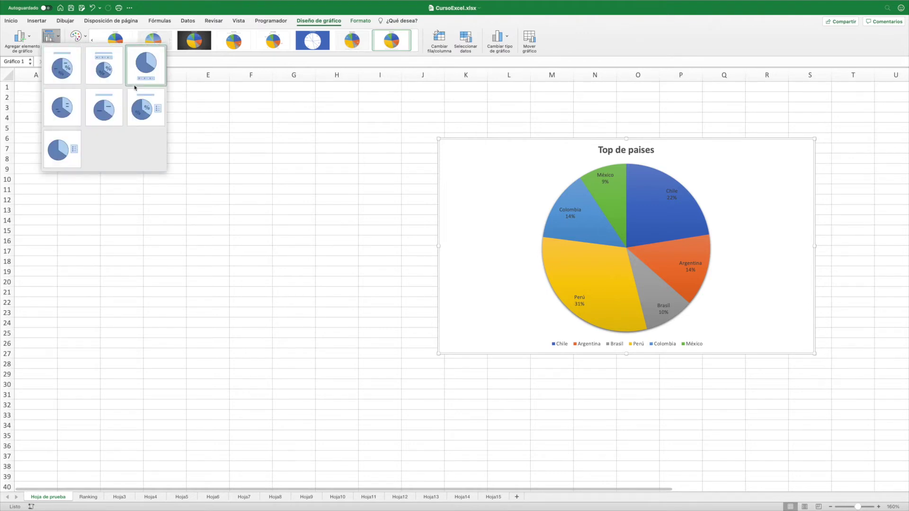
# Step: Try quick layouts: the first one, top legend with percentages, no title, and country-value labels
pyautogui.click(60, 68)
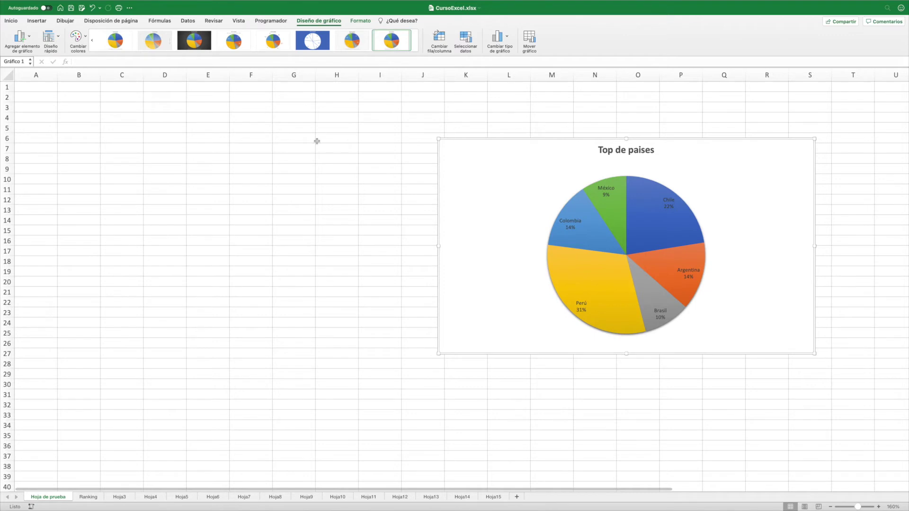
pyautogui.click(55, 40)
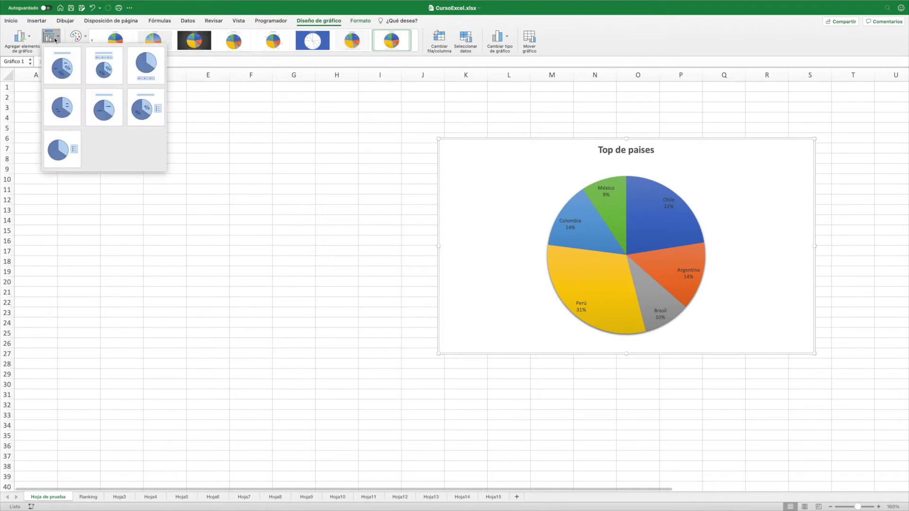
pyautogui.click(116, 75)
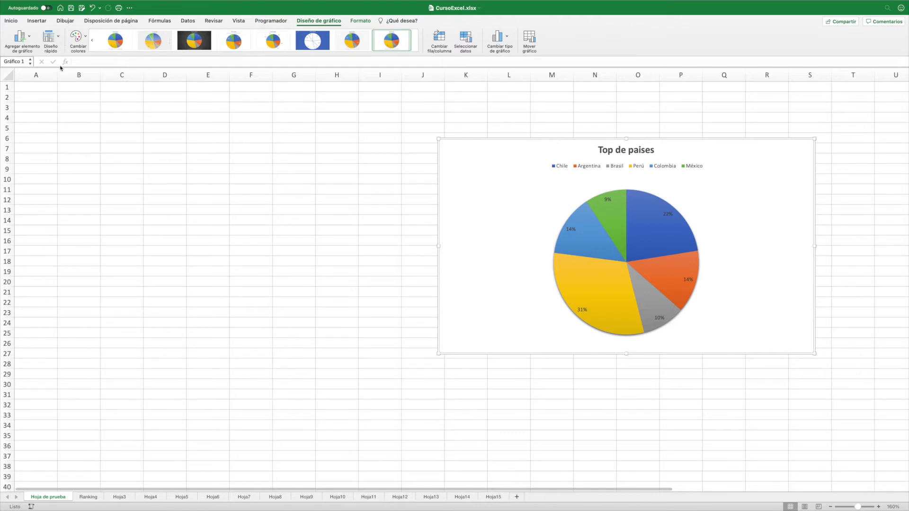
pyautogui.click(53, 40)
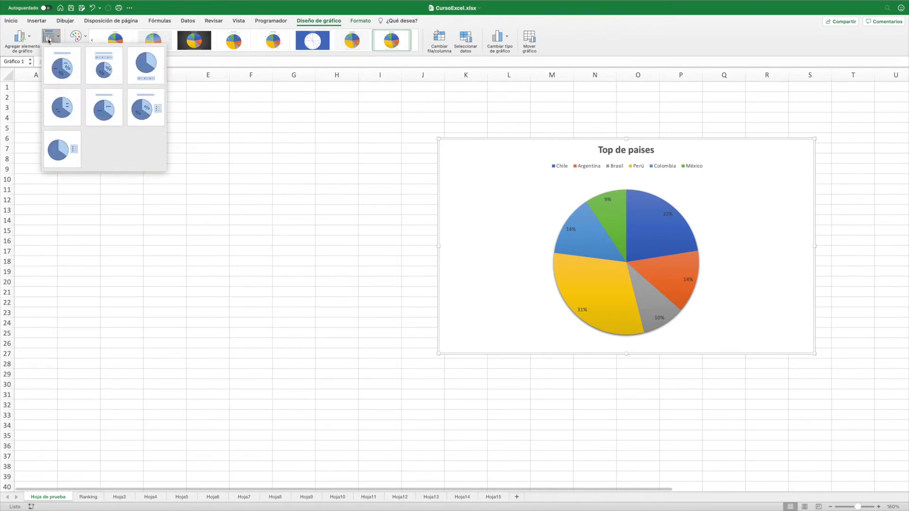
pyautogui.click(151, 75)
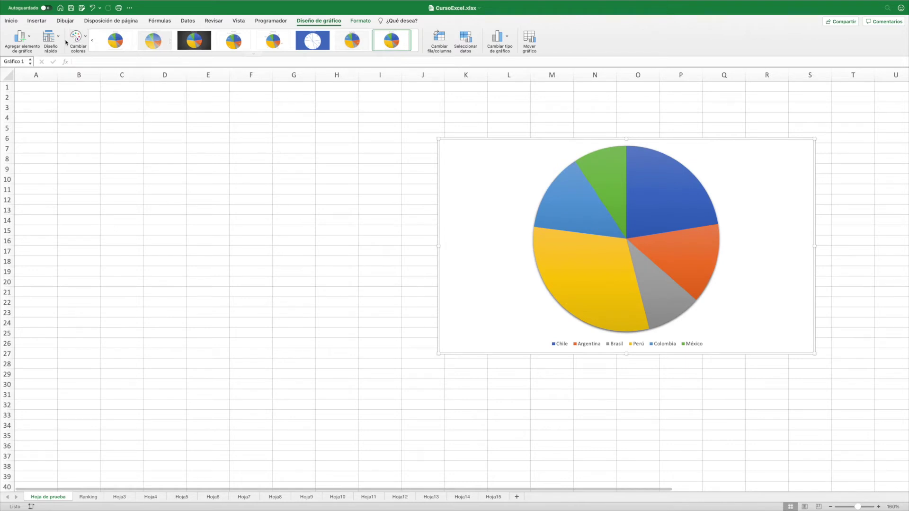
pyautogui.click(51, 38)
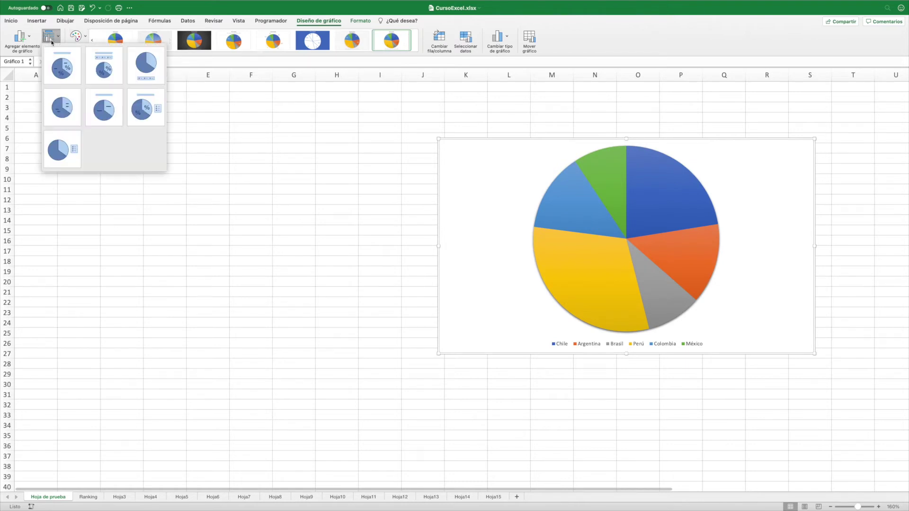
pyautogui.click(62, 107)
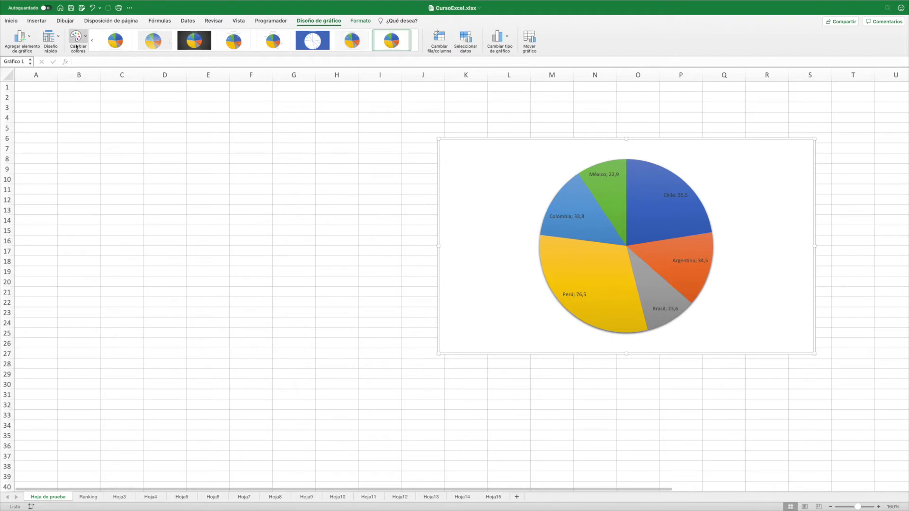
pyautogui.moveTo(690, 203)
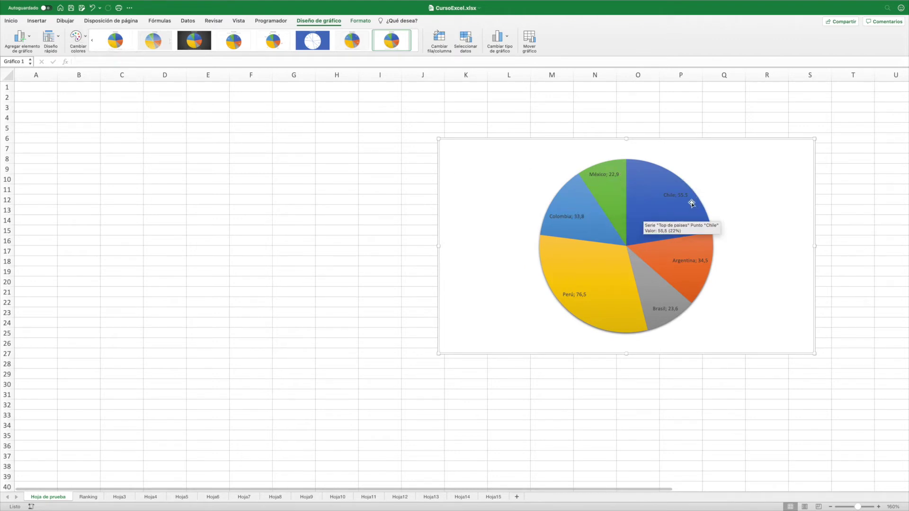
# Step: Try more layouts, including title with country-only labels and percentages with side legend
pyautogui.click(50, 38)
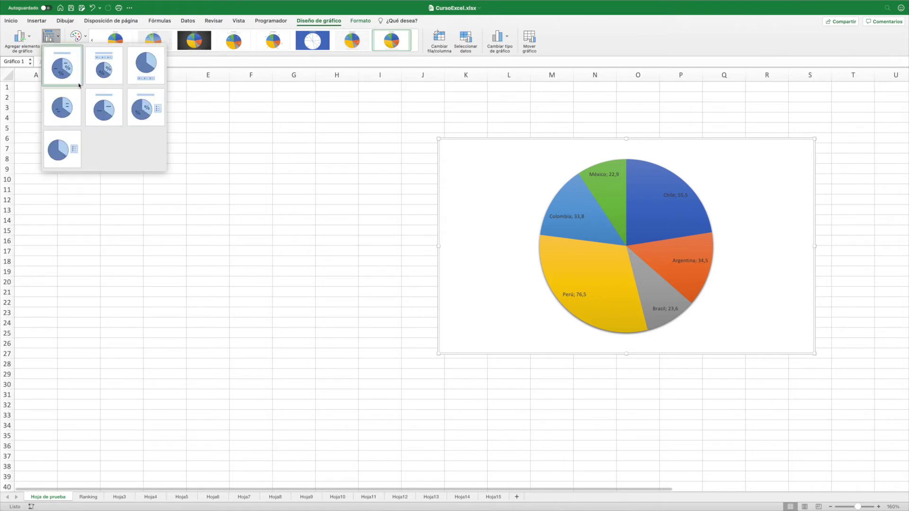
pyautogui.click(105, 107)
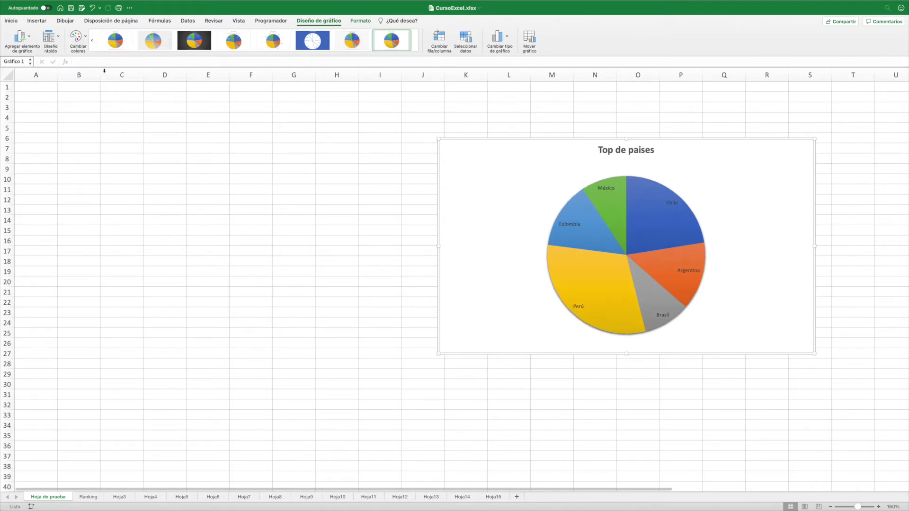
pyautogui.click(51, 38)
pyautogui.click(153, 109)
pyautogui.click(145, 107)
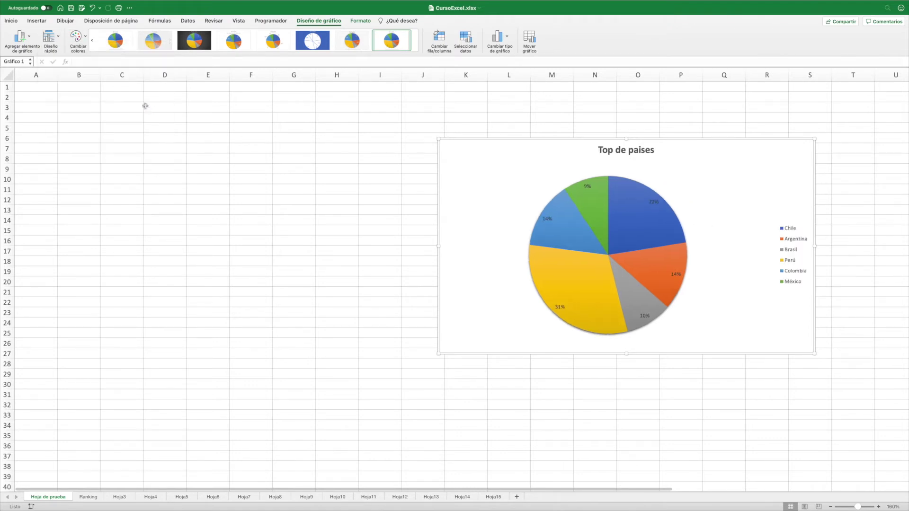
pyautogui.click(52, 38)
pyautogui.click(59, 149)
# Step: Apply the country-and-value label layout with no legend and open formatting for the Chile label
pyautogui.click(51, 41)
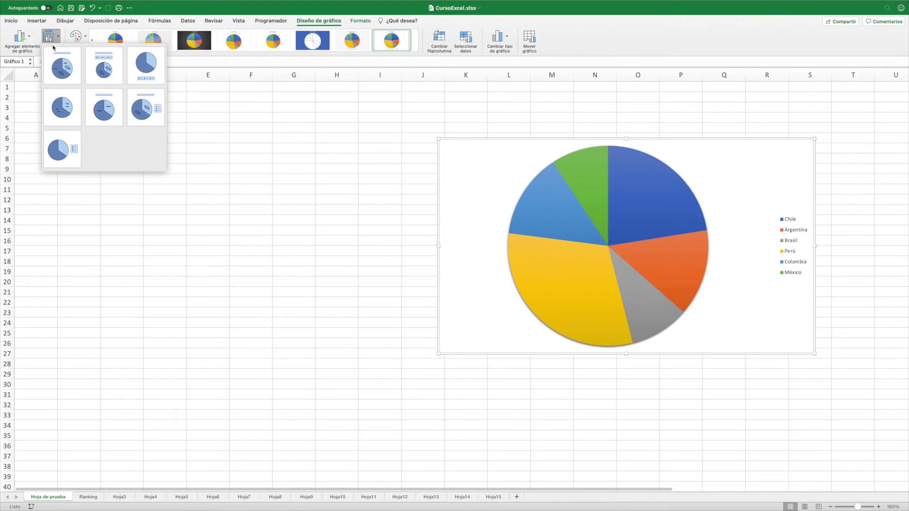
pyautogui.click(64, 108)
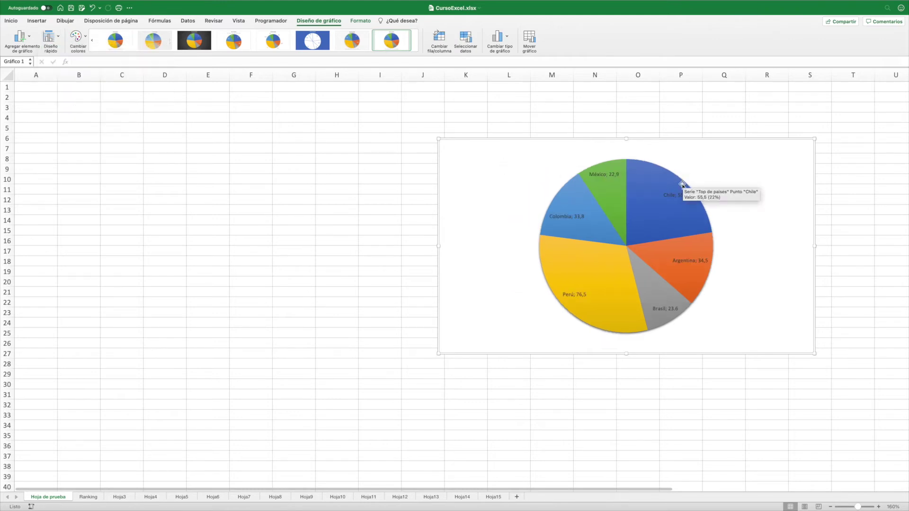
pyautogui.click(672, 195)
pyautogui.click(672, 195)
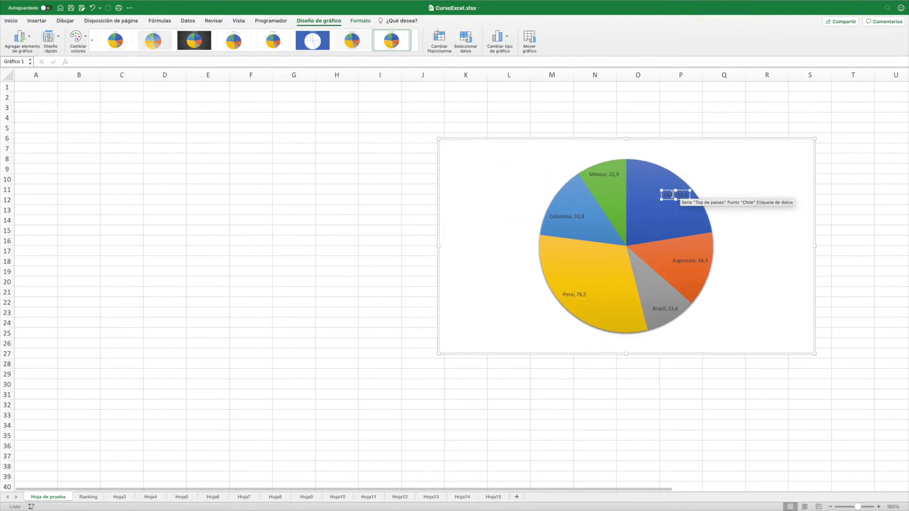
pyautogui.doubleClick(671, 192)
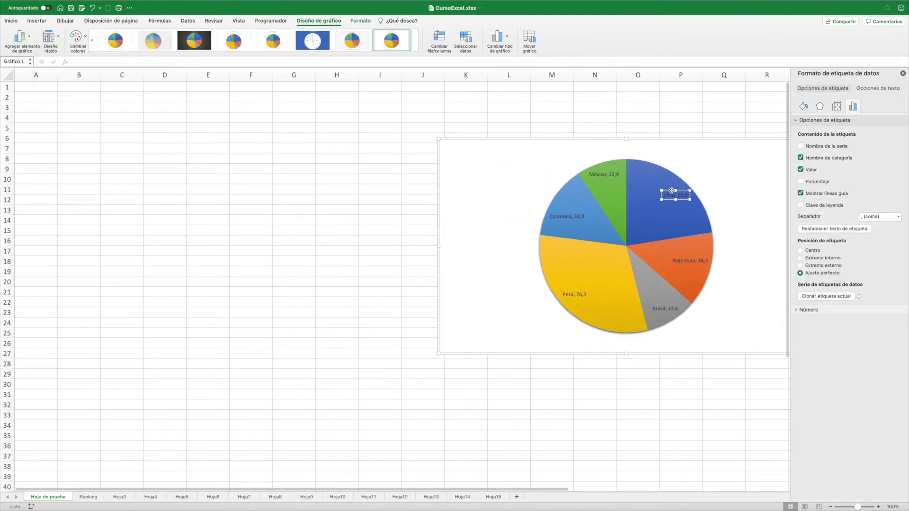
# Step: Make the Chile data label text white
pyautogui.click(11, 21)
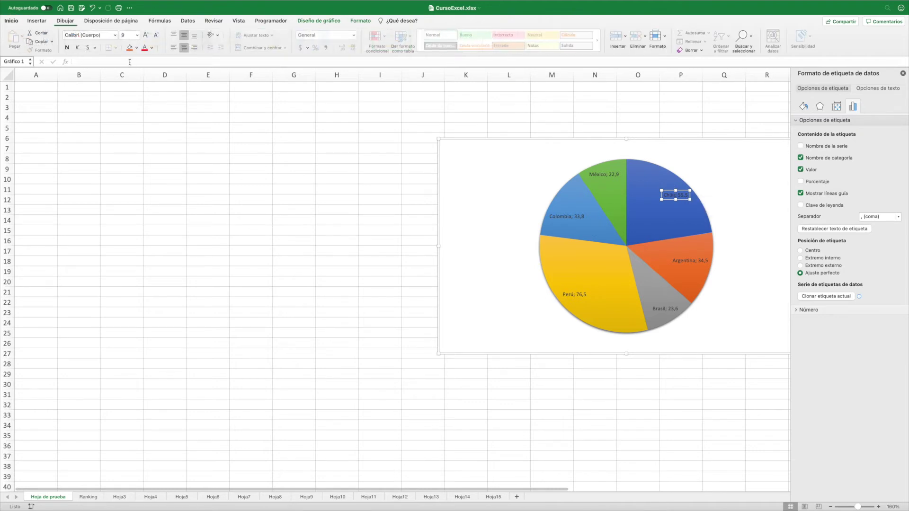
pyautogui.click(150, 48)
pyautogui.click(145, 83)
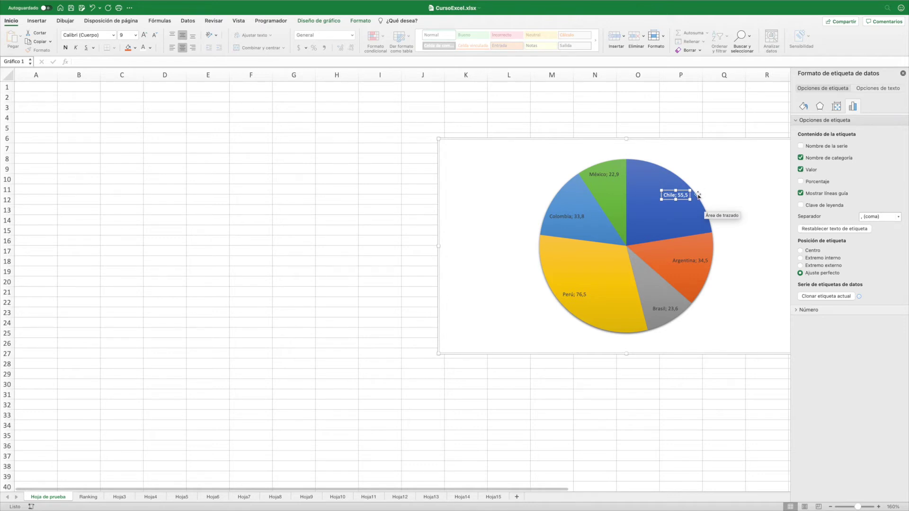
# Step: Show category name, value and percentage on the Chile label, without the series name
pyautogui.click(814, 149)
pyautogui.hscroll(3, 712, 148)
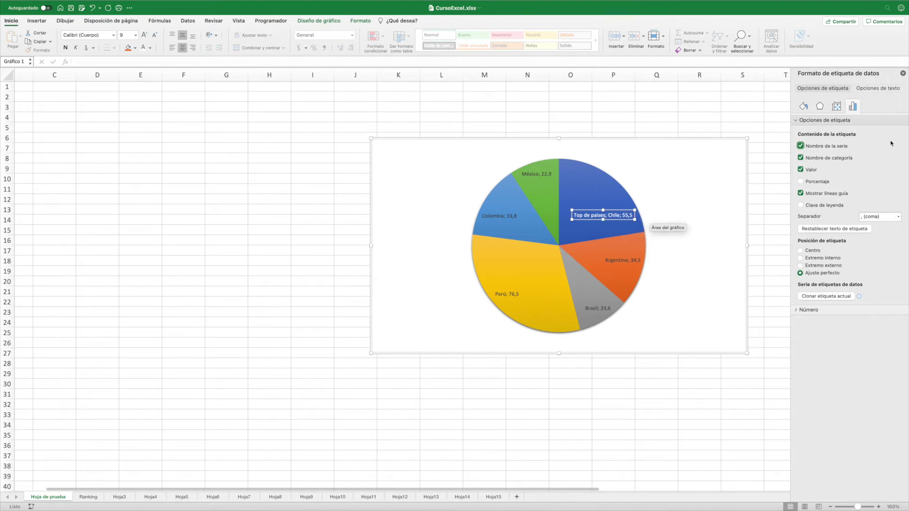
pyautogui.click(823, 147)
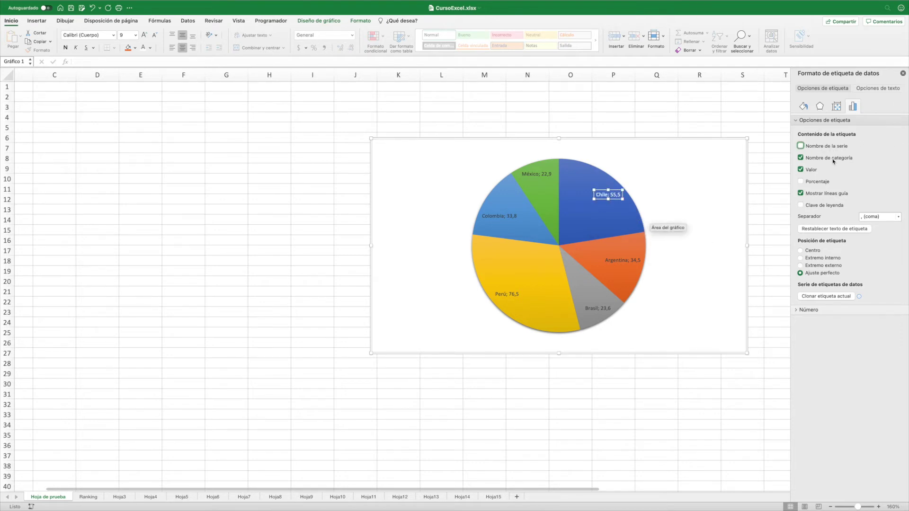
pyautogui.click(833, 159)
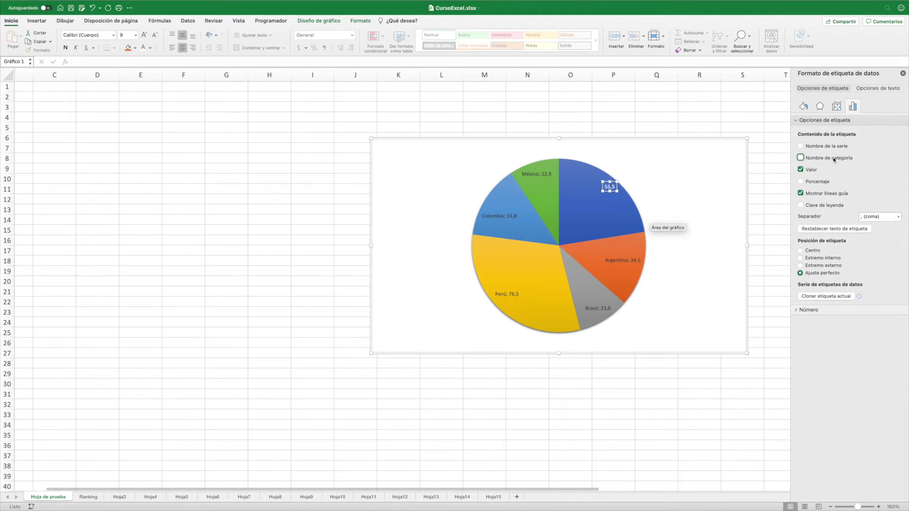
pyautogui.click(834, 159)
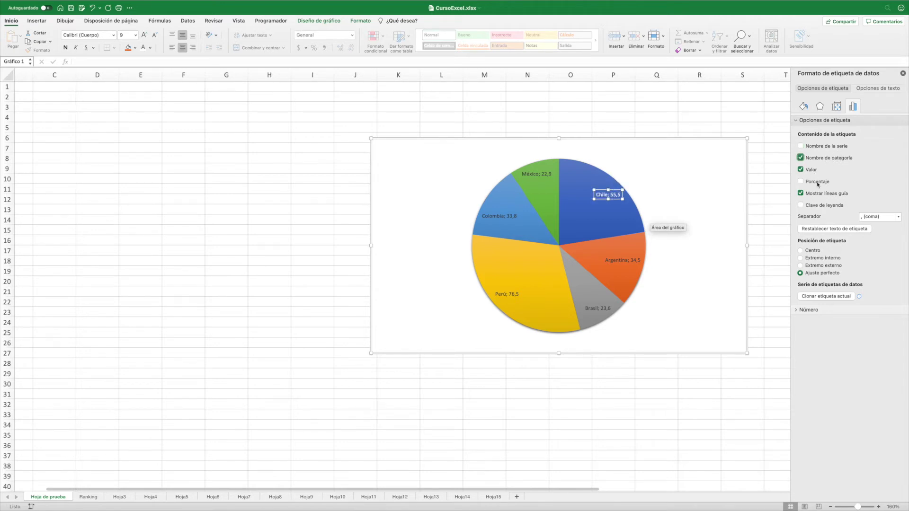
pyautogui.click(818, 183)
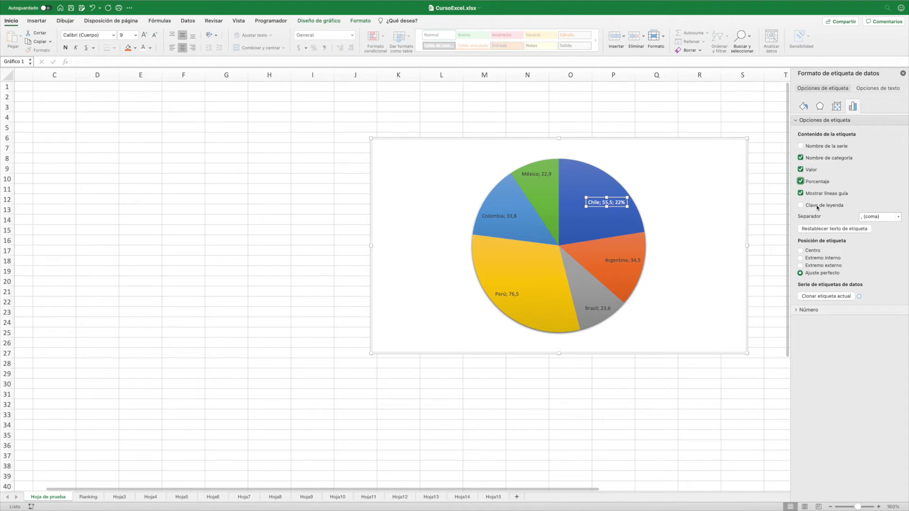
# Step: Set the Chile label separator to (Nueva línea), keep Ajuste perfecto placement, then deselect it
pyautogui.click(887, 216)
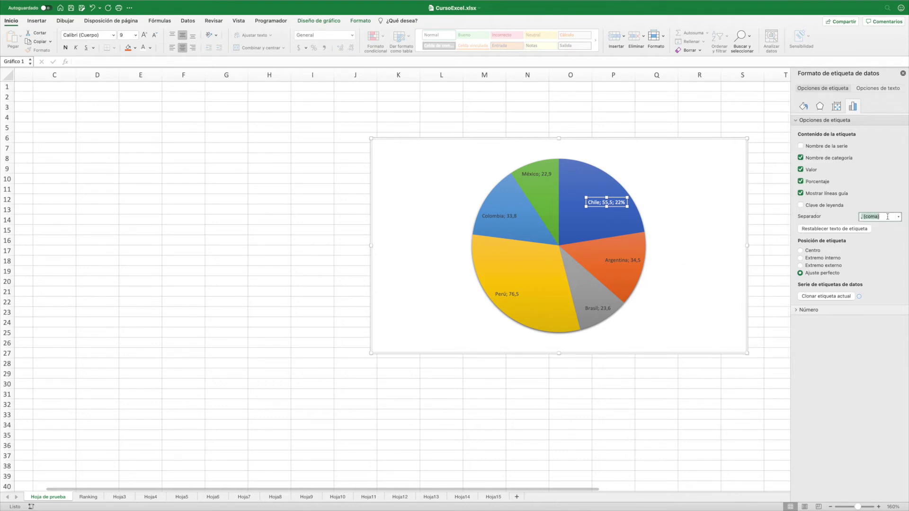
pyautogui.click(899, 217)
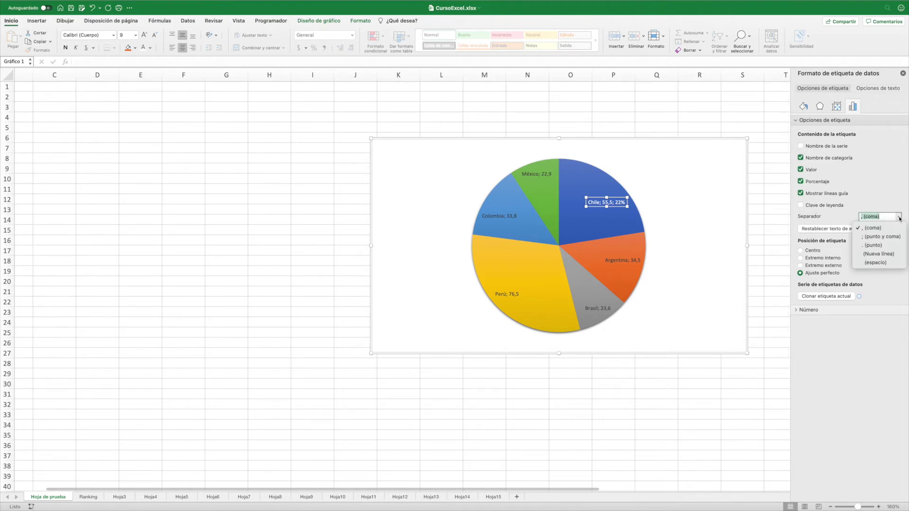
pyautogui.click(878, 254)
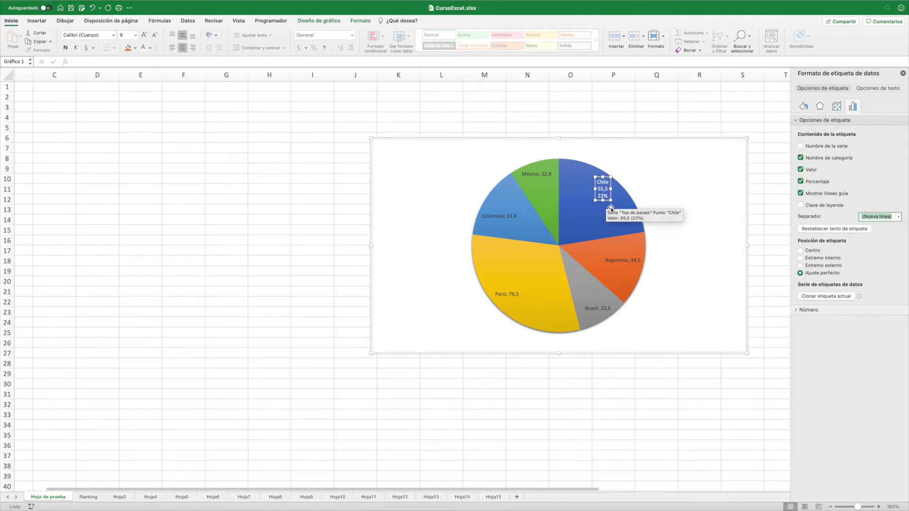
pyautogui.click(811, 251)
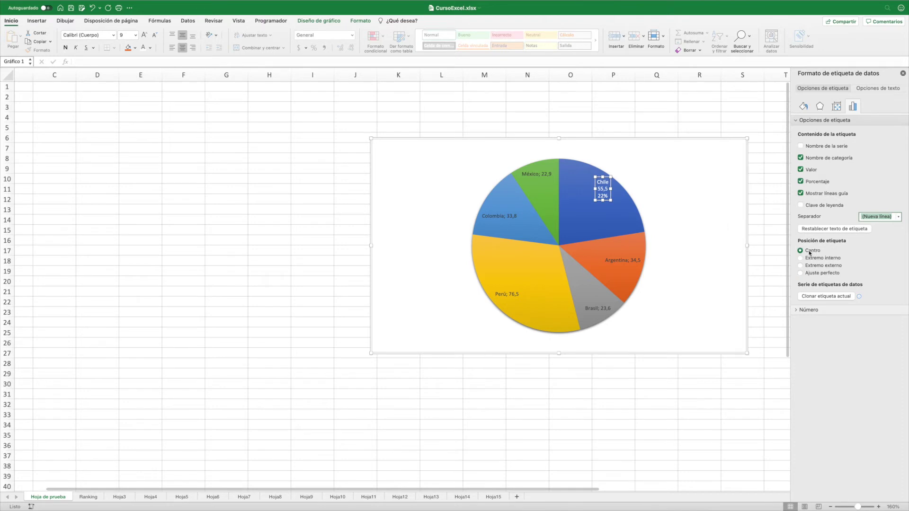
pyautogui.click(824, 273)
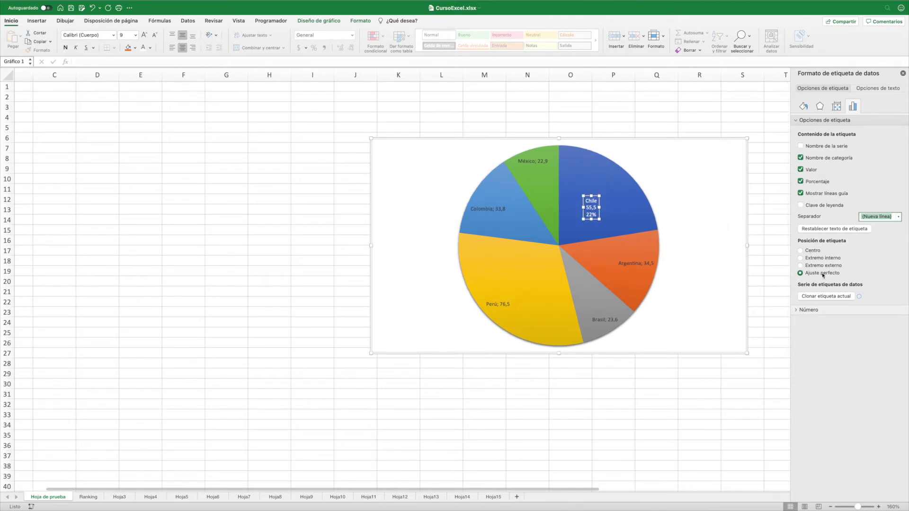
pyautogui.click(796, 310)
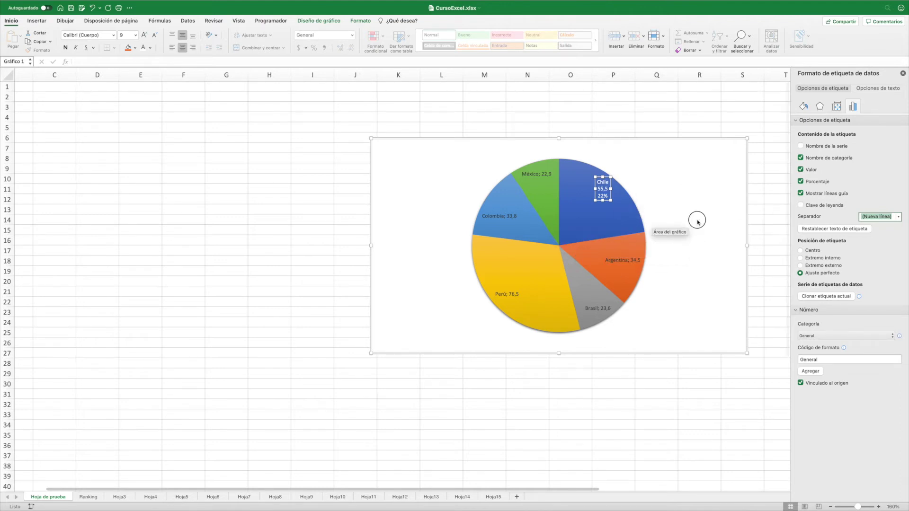
pyautogui.click(261, 183)
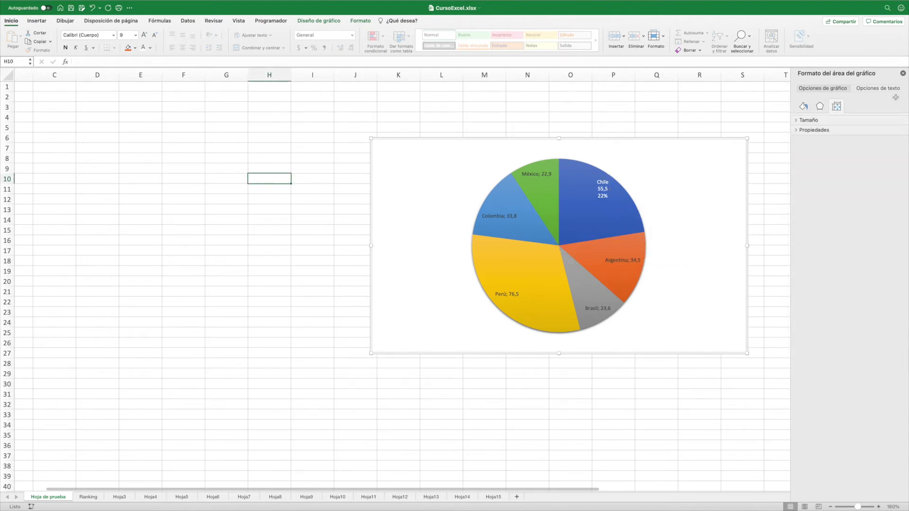
# Step: Delete the Top de paises pie chart from the sheet
pyautogui.click(428, 151)
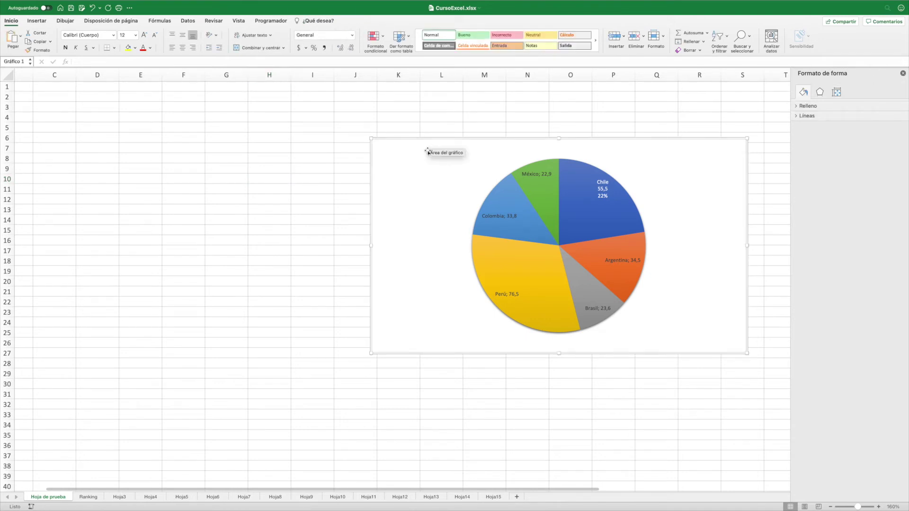
pyautogui.click(428, 152)
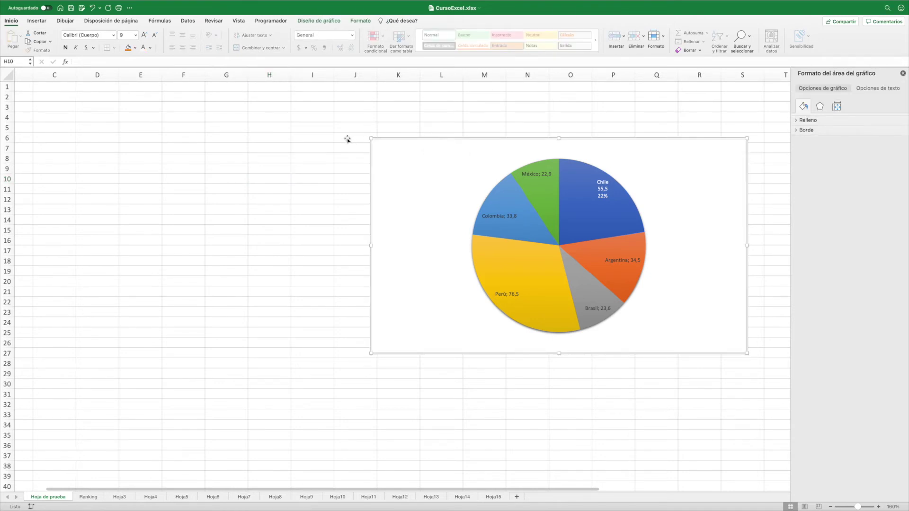
pyautogui.press('Delete')
# Step: With E6 selected, insert an empty box-and-whisker chart from the Statistical chart types
pyautogui.click(140, 136)
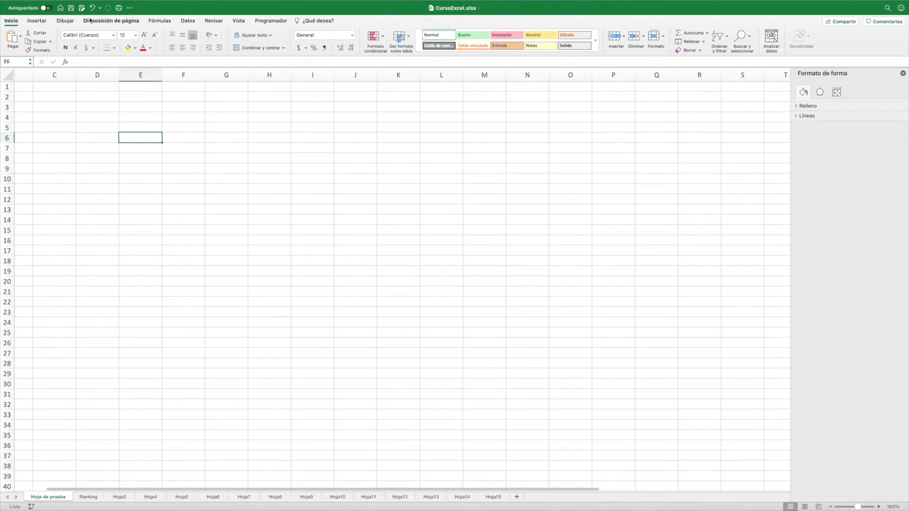
pyautogui.click(36, 21)
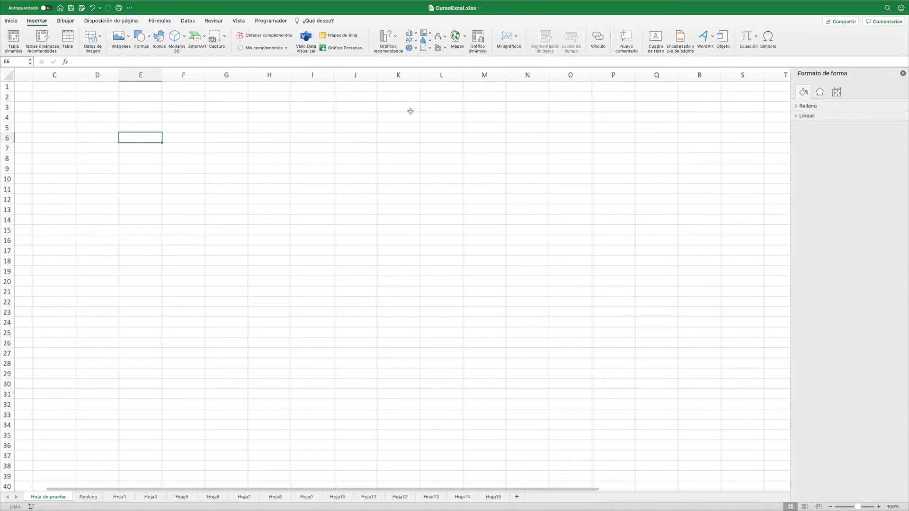
pyautogui.click(430, 42)
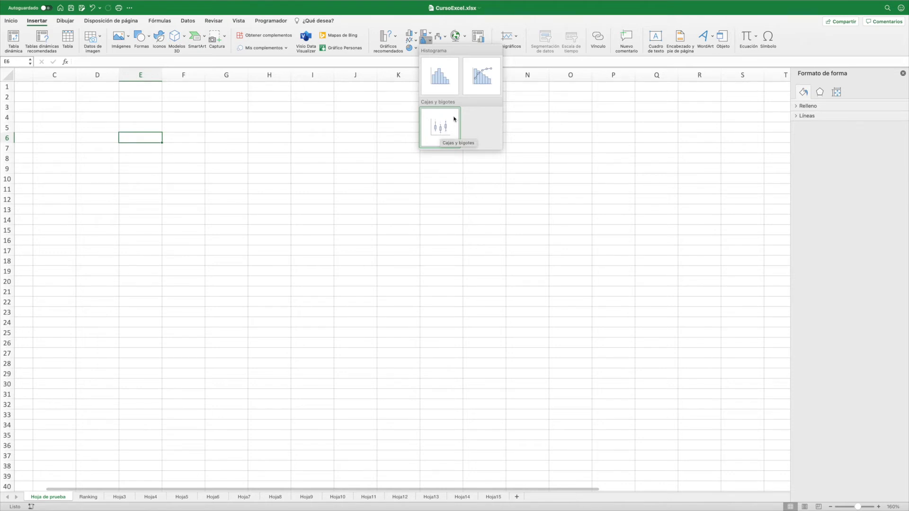
pyautogui.click(441, 72)
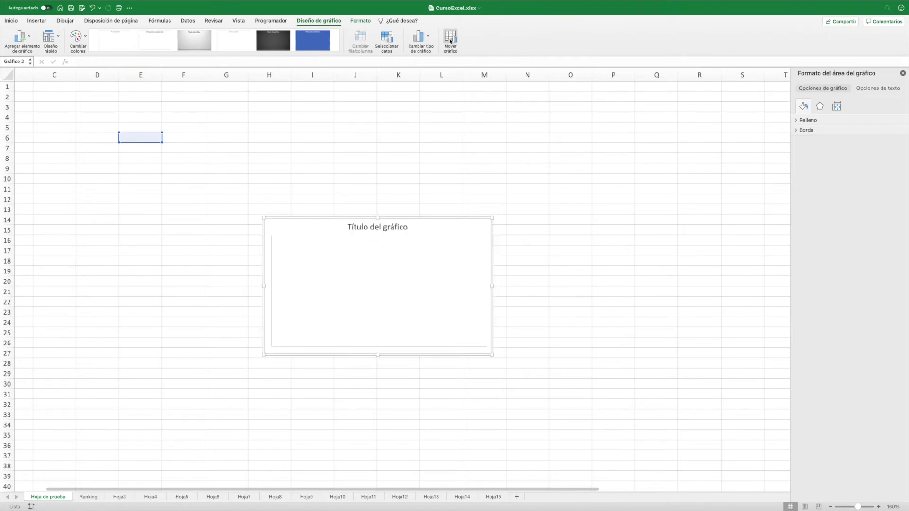
# Step: Set the new chart's data source to Ranking!$A$2:$B$7 and confirm with Aceptar
pyautogui.click(428, 37)
pyautogui.click(428, 36)
pyautogui.click(388, 38)
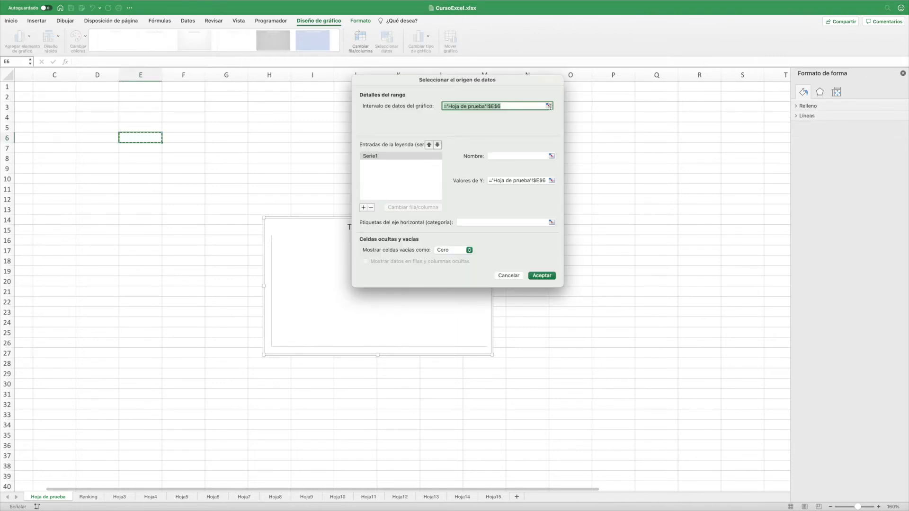
pyautogui.click(88, 497)
pyautogui.moveTo(33, 95); pyautogui.dragTo(75, 144)
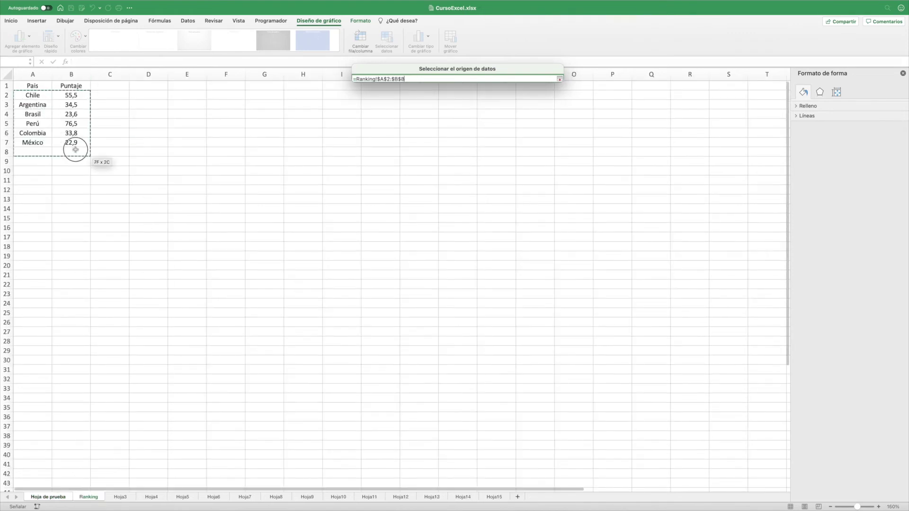
pyautogui.click(559, 79)
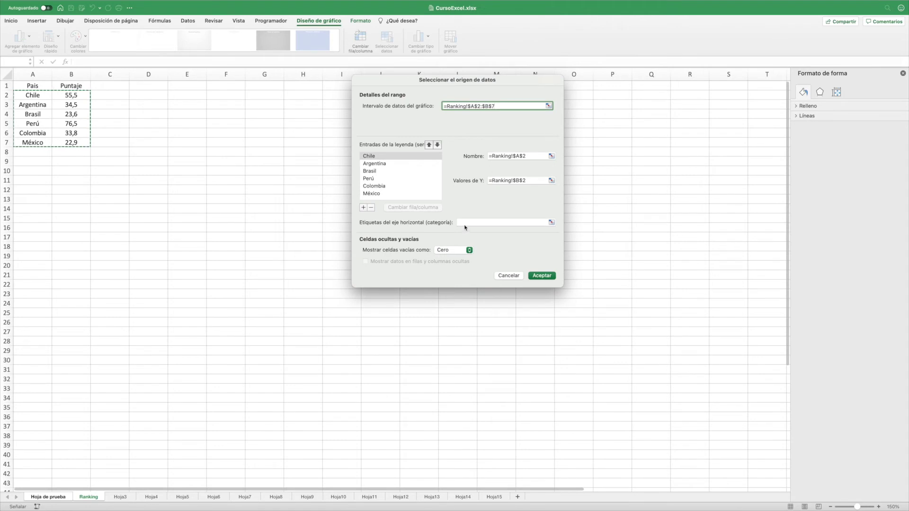
pyautogui.click(541, 276)
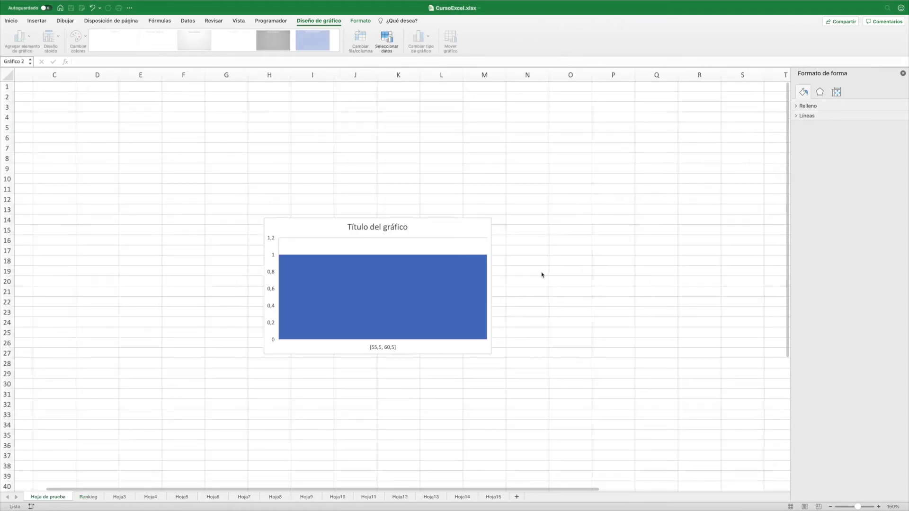
pyautogui.click(392, 234)
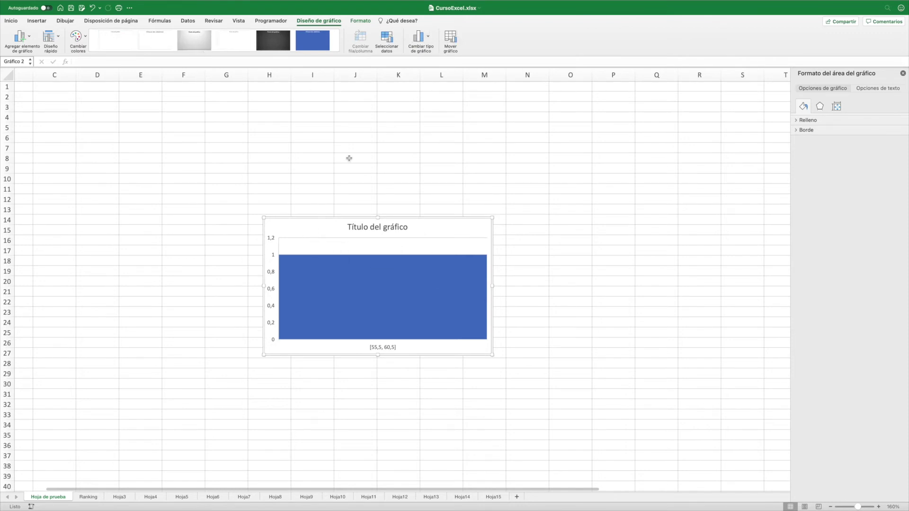
# Step: Reselect the chart and reopen its Seleccionar datos settings from Diseño de gráfico
pyautogui.click(336, 168)
pyautogui.click(440, 229)
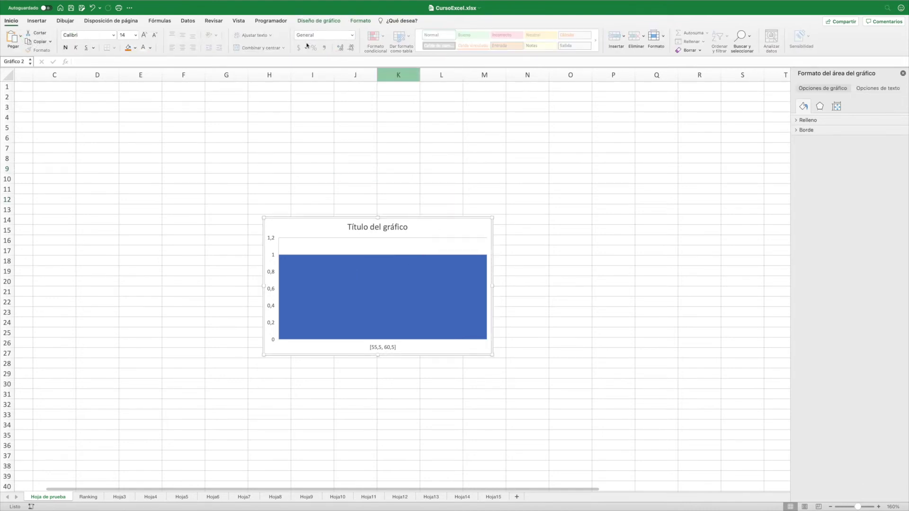
pyautogui.click(325, 22)
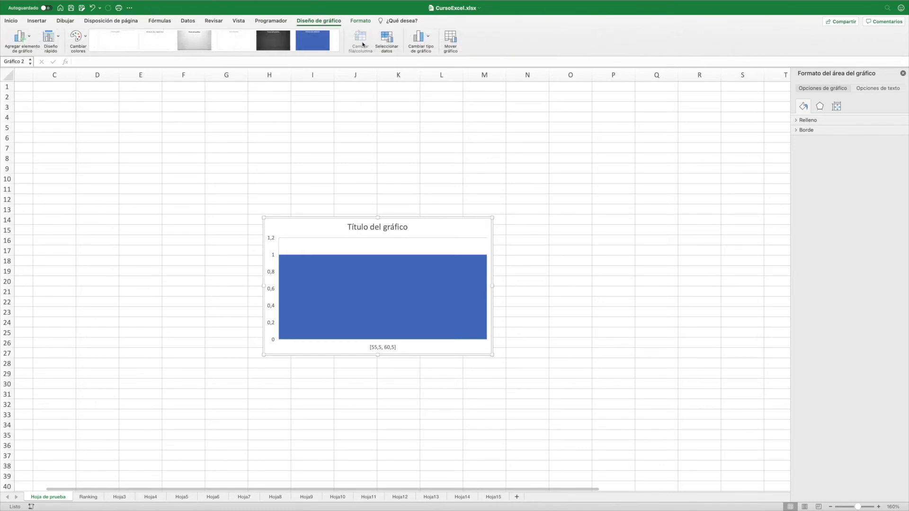
pyautogui.click(386, 38)
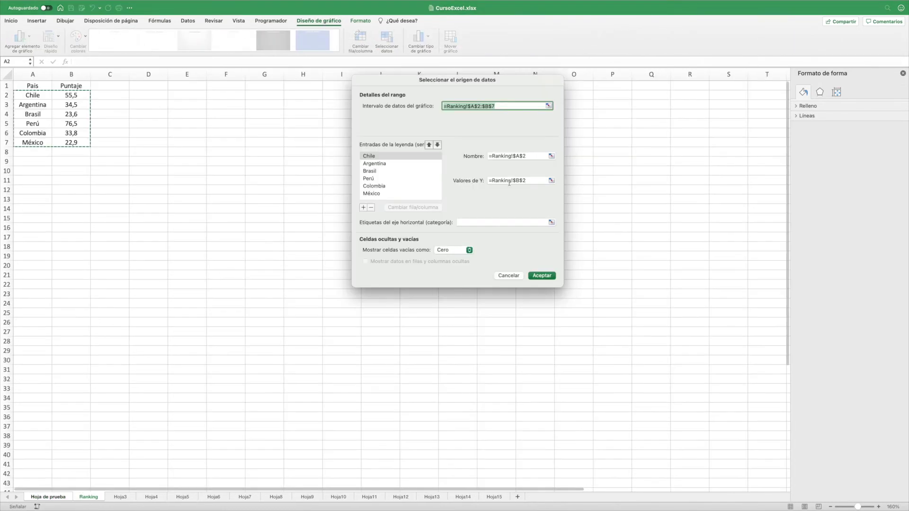
# Step: Extend the chart data range to Ranking A1:B7 including the header row
pyautogui.moveTo(420, 85); pyautogui.dragTo(559, 119)
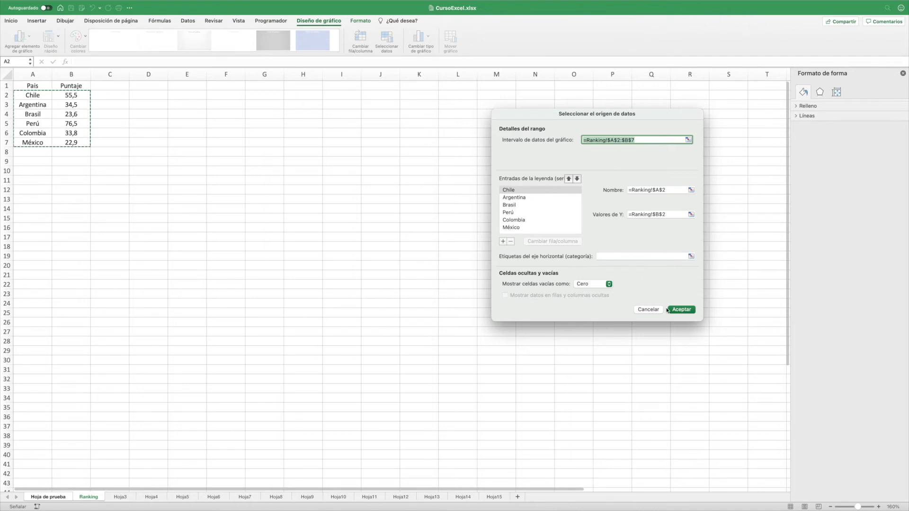
pyautogui.click(688, 139)
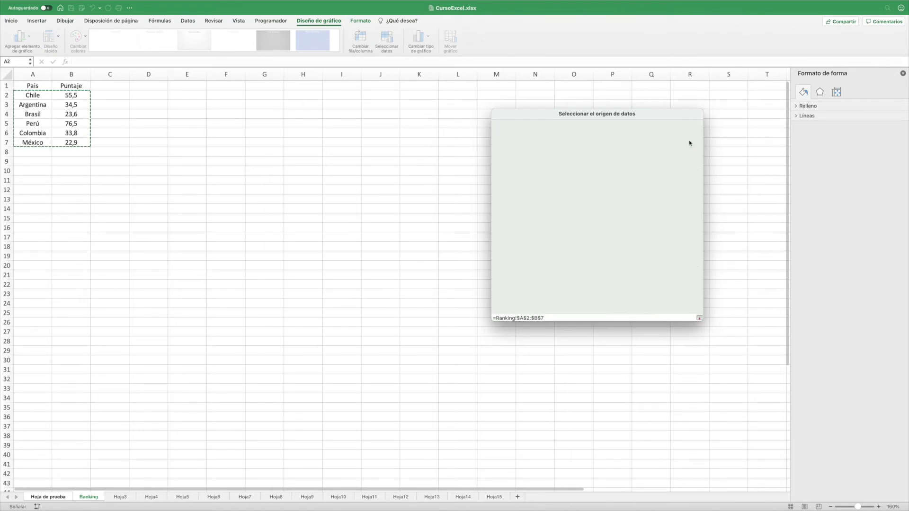
pyautogui.moveTo(32, 88); pyautogui.dragTo(79, 144)
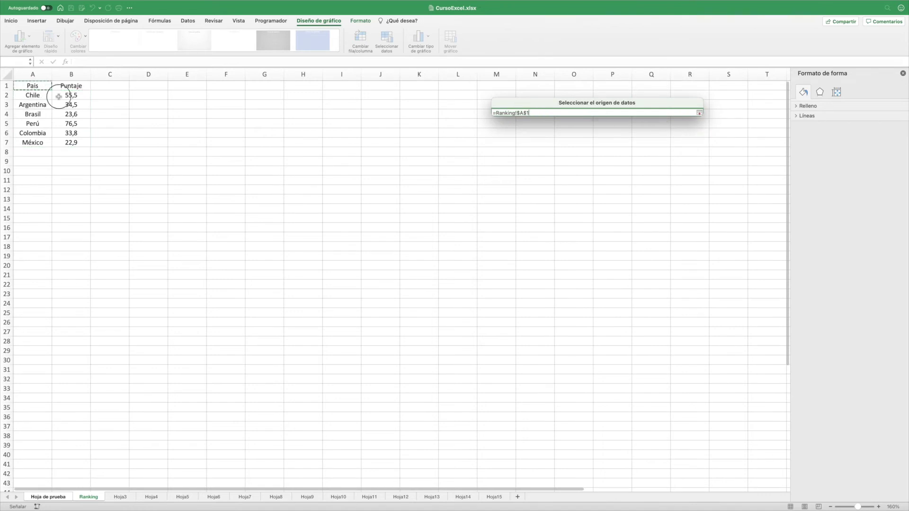
pyautogui.click(699, 113)
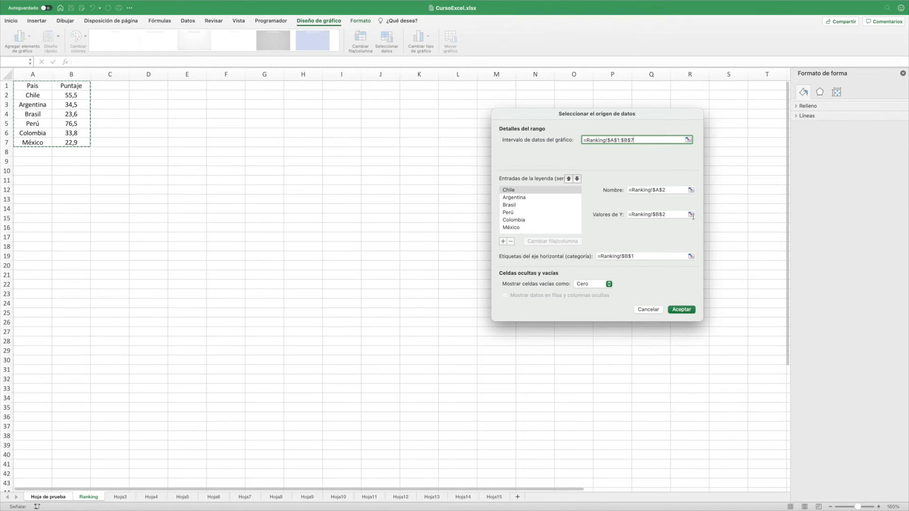
pyautogui.click(691, 190)
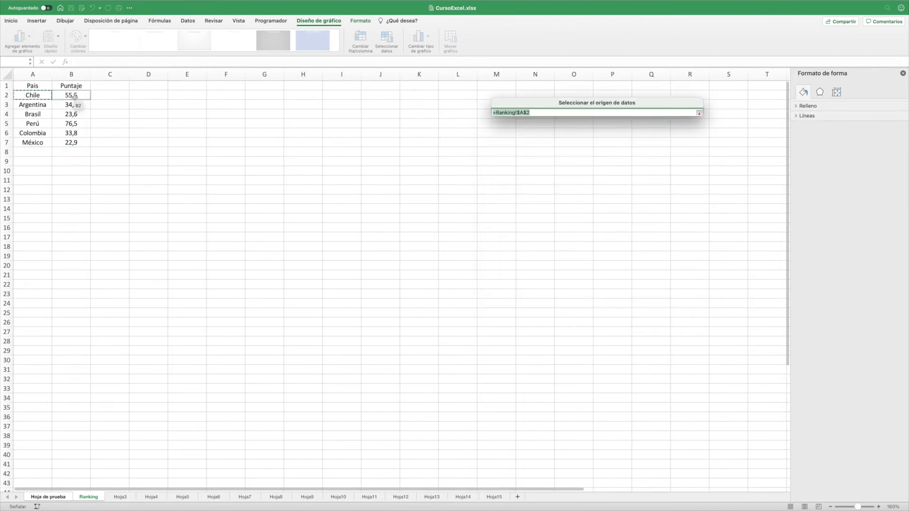
pyautogui.click(700, 113)
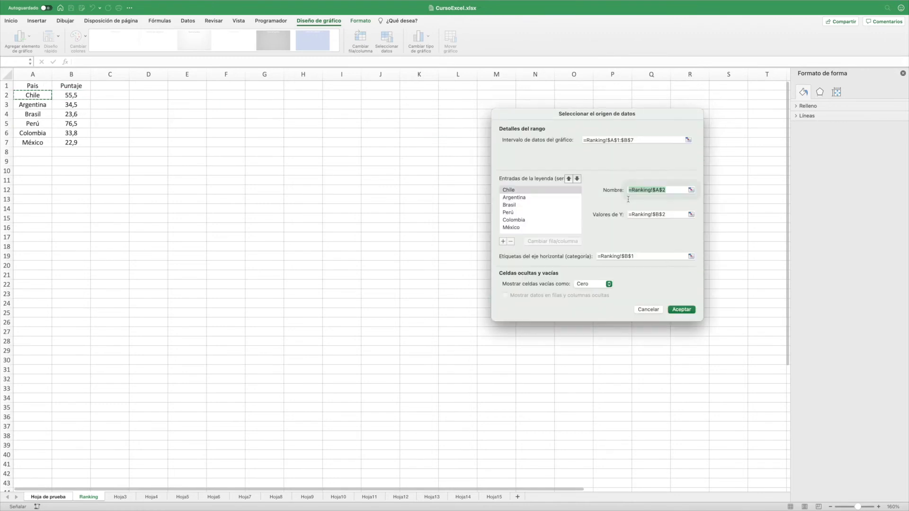
# Step: Change the series name to =Ranking!$A$1 and edit the Y-values and category labels references
pyautogui.click(676, 191)
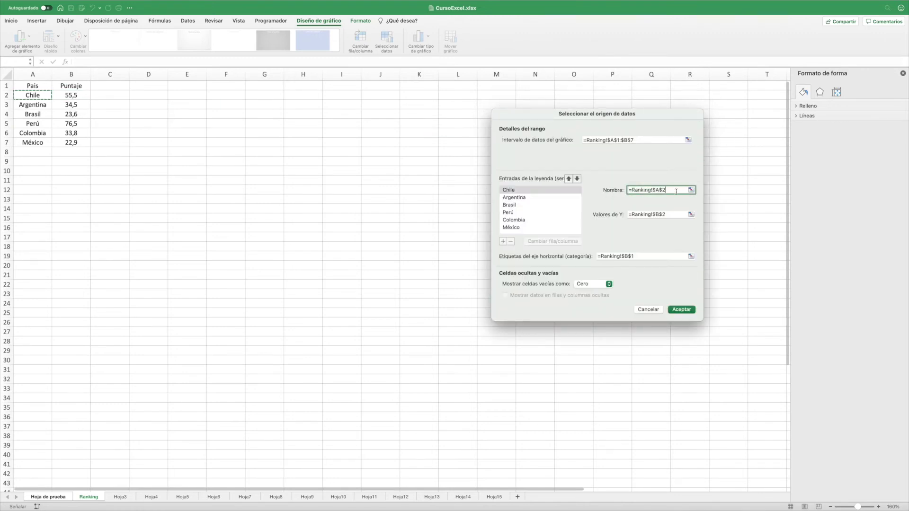
pyautogui.press('BackSpace')
pyautogui.write('1')
pyautogui.click(662, 214)
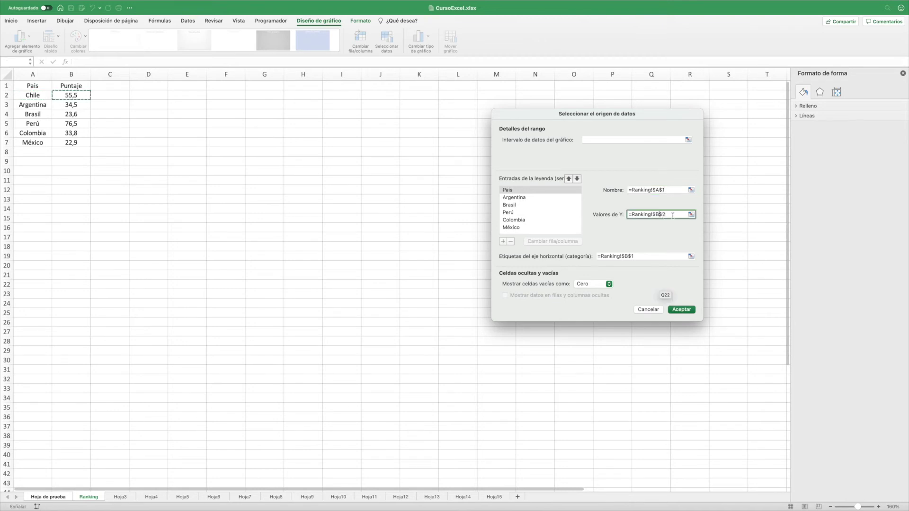
pyautogui.press('BackSpace')
pyautogui.write('1')
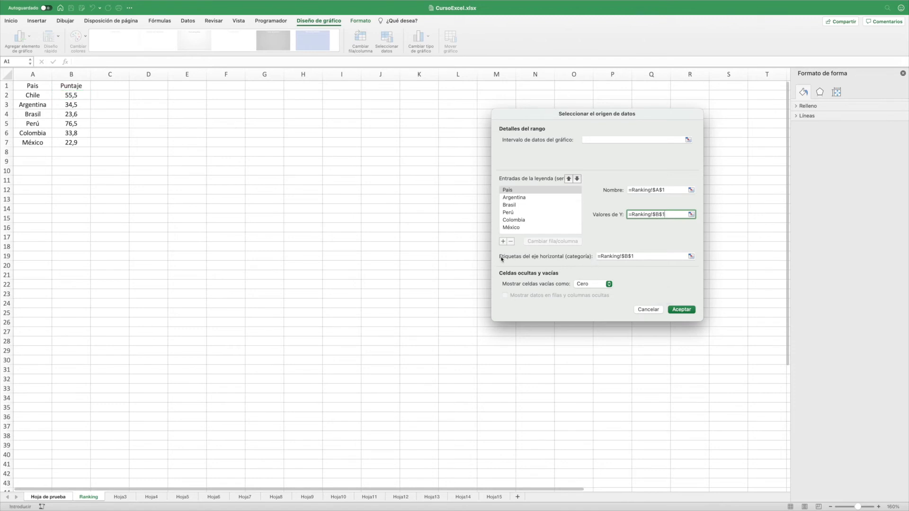
pyautogui.click(630, 256)
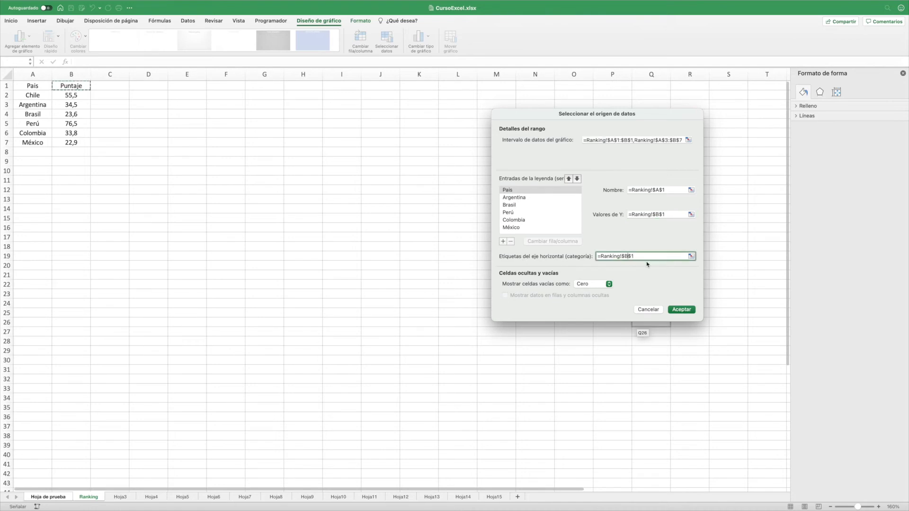
pyautogui.press('BackSpace')
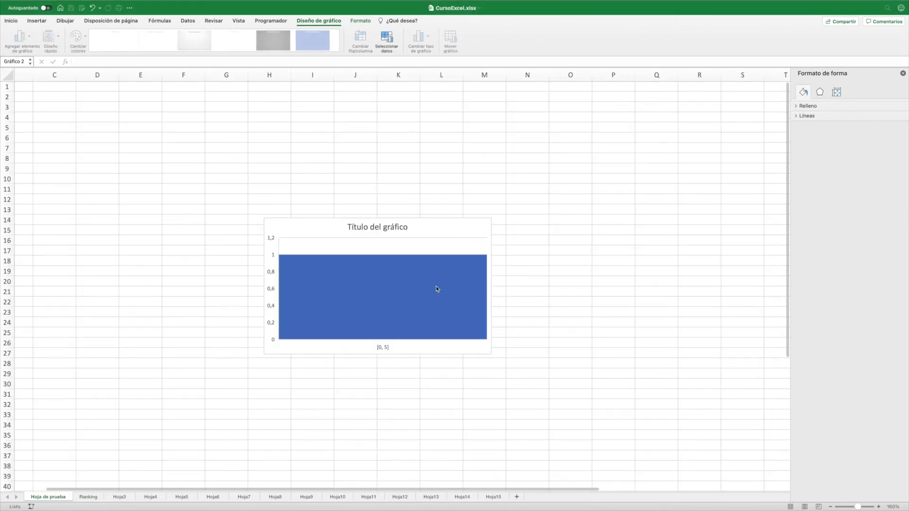
pyautogui.click(398, 299)
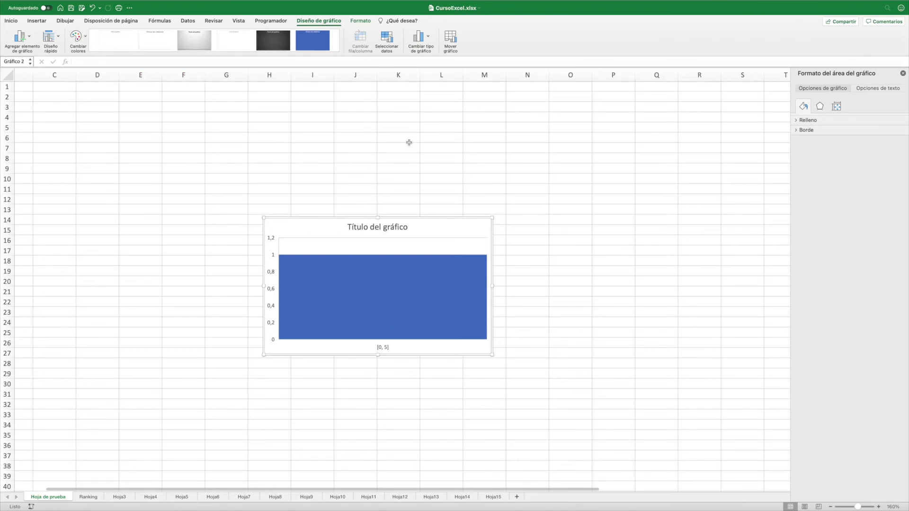
# Step: Select A1:B7 on the Ranking sheet, then reselect Gráfico 2 on Hoja de prueba
pyautogui.hotkey('ctrl', 'pagedown')
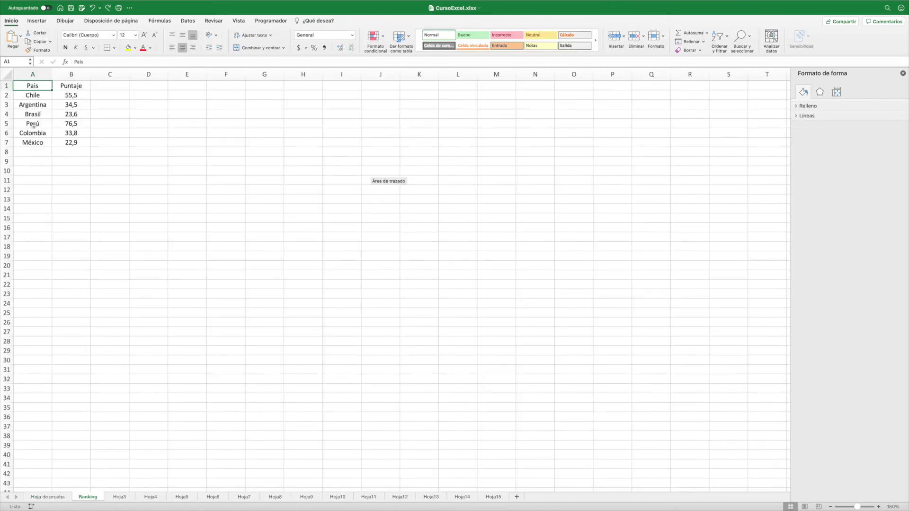
pyautogui.moveTo(33, 86); pyautogui.dragTo(70, 144)
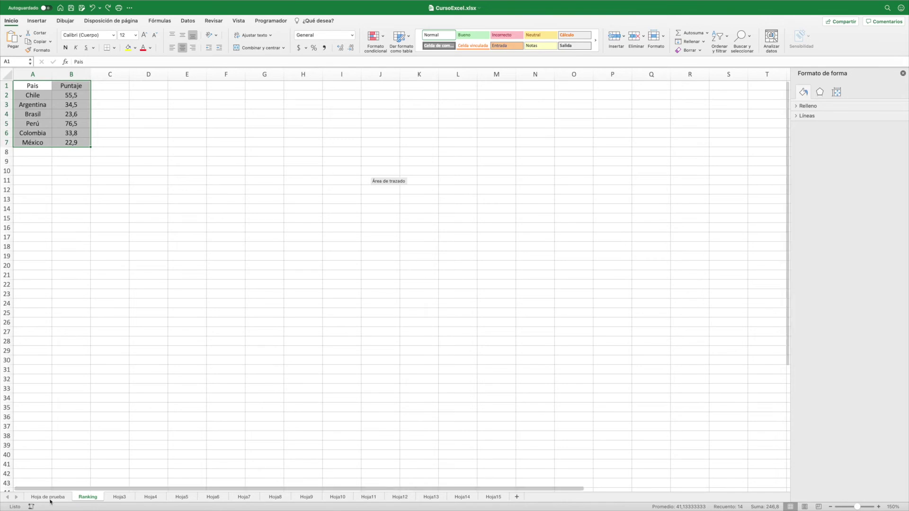
pyautogui.hotkey('ctrl', 'pageup')
pyautogui.click(331, 238)
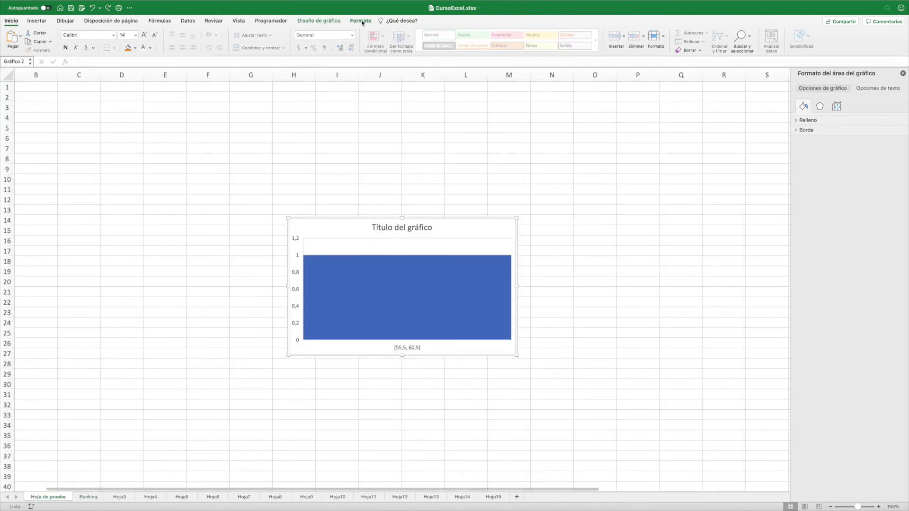
pyautogui.click(362, 22)
pyautogui.click(318, 20)
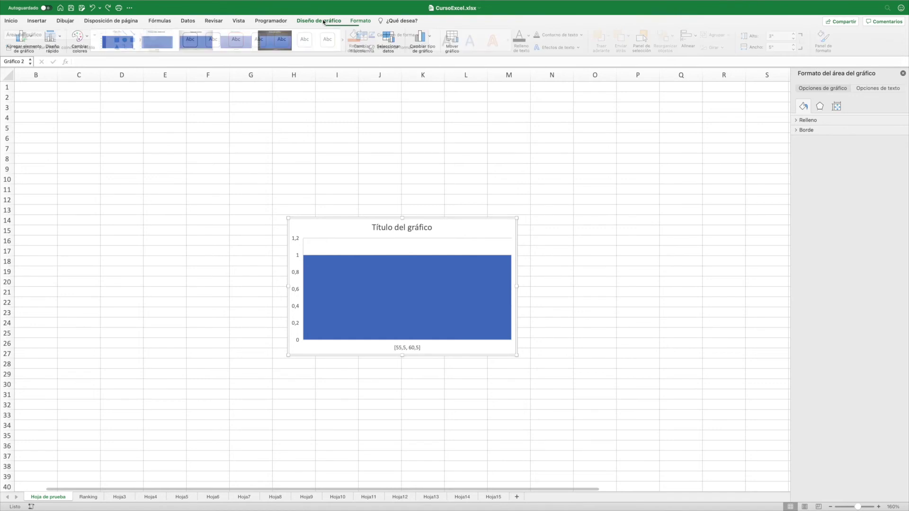
# Step: Convert Gráfico 2 to a clustered column chart, then reposition it and enlarge it by its corner
pyautogui.click(424, 37)
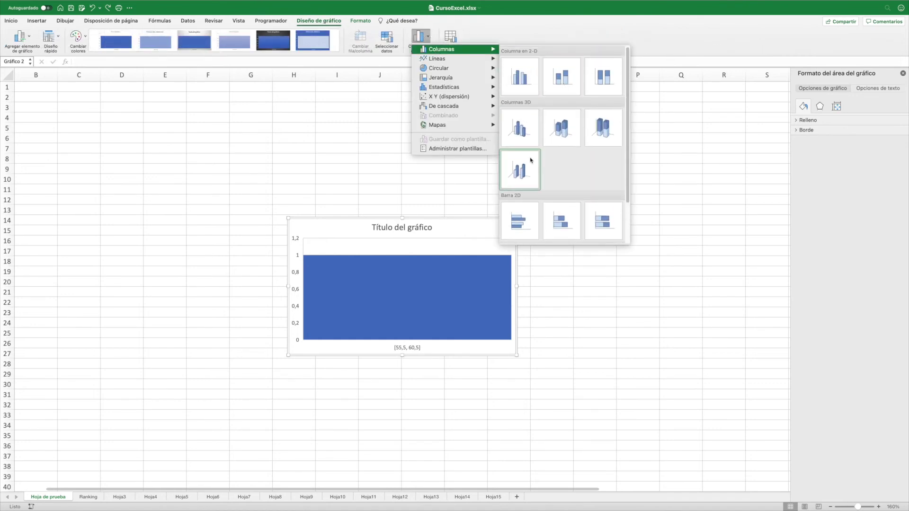
pyautogui.moveTo(441, 50)
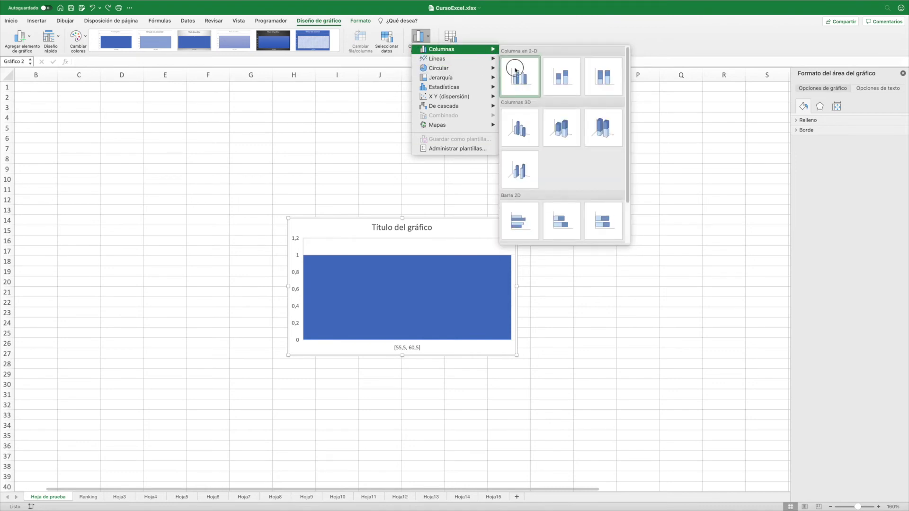
pyautogui.click(520, 76)
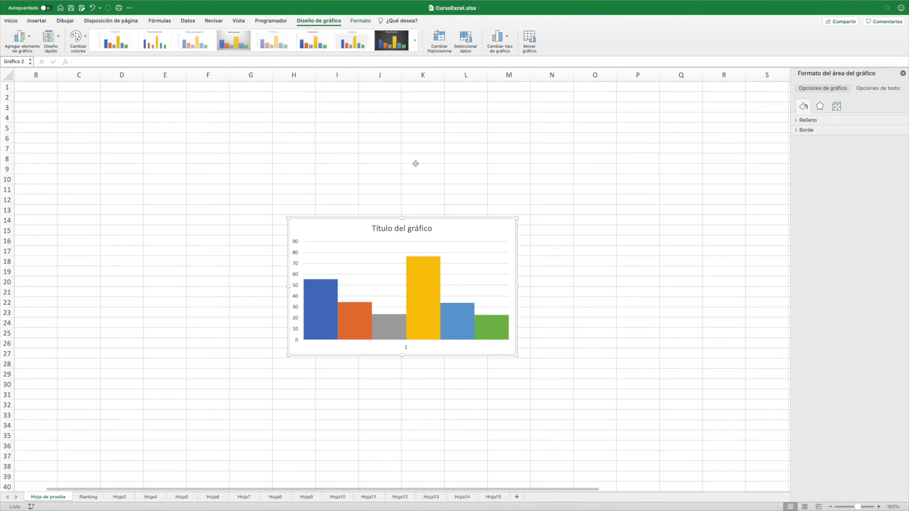
pyautogui.moveTo(459, 232); pyautogui.dragTo(328, 139)
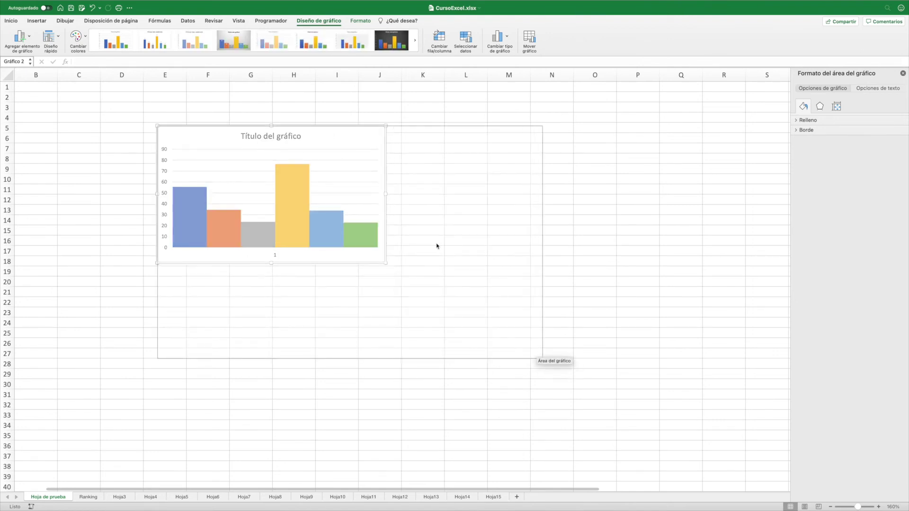
pyautogui.moveTo(386, 263); pyautogui.dragTo(544, 359)
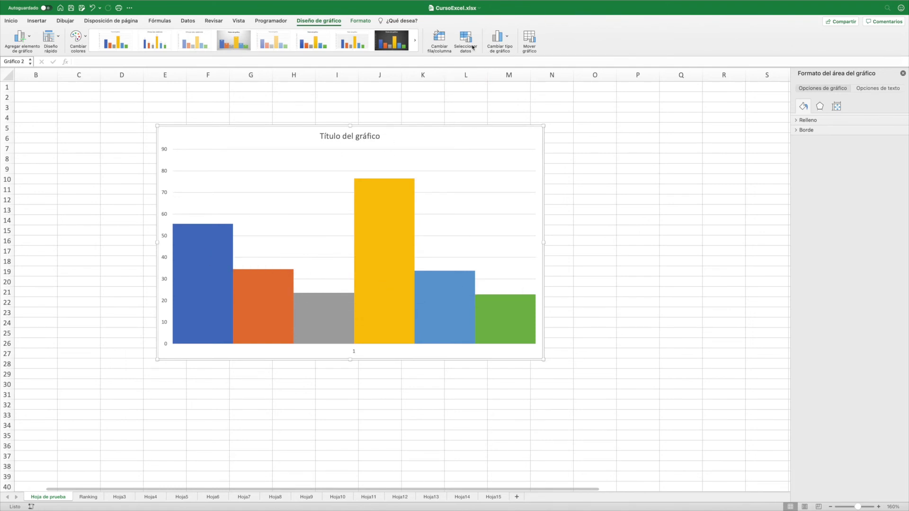
pyautogui.moveTo(453, 136); pyautogui.dragTo(502, 149)
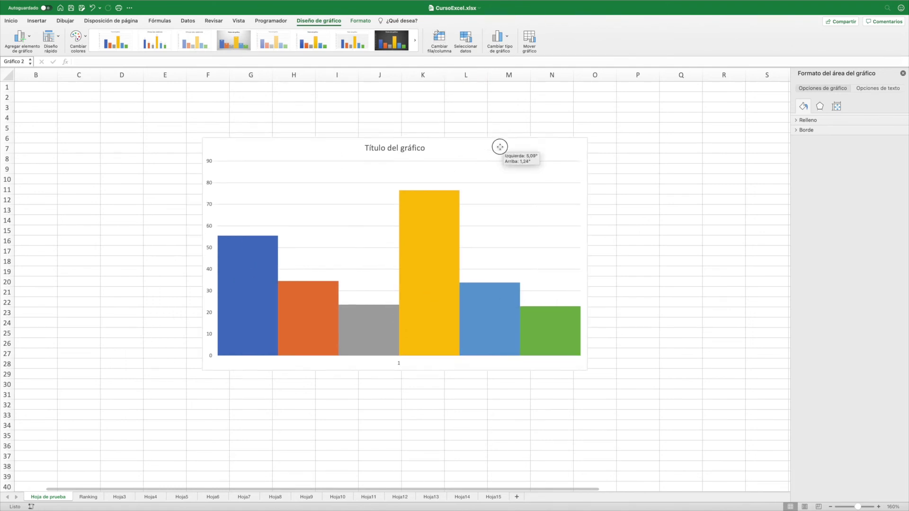
pyautogui.click(461, 41)
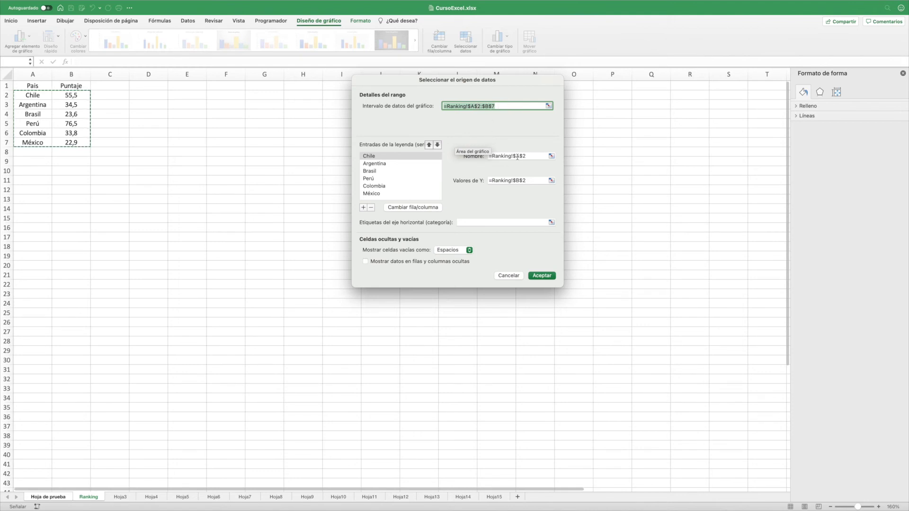
# Step: Repoint the first series name to =Ranking!$A$1 and values to =Ranking!$B$1, then apply
pyautogui.click(533, 156)
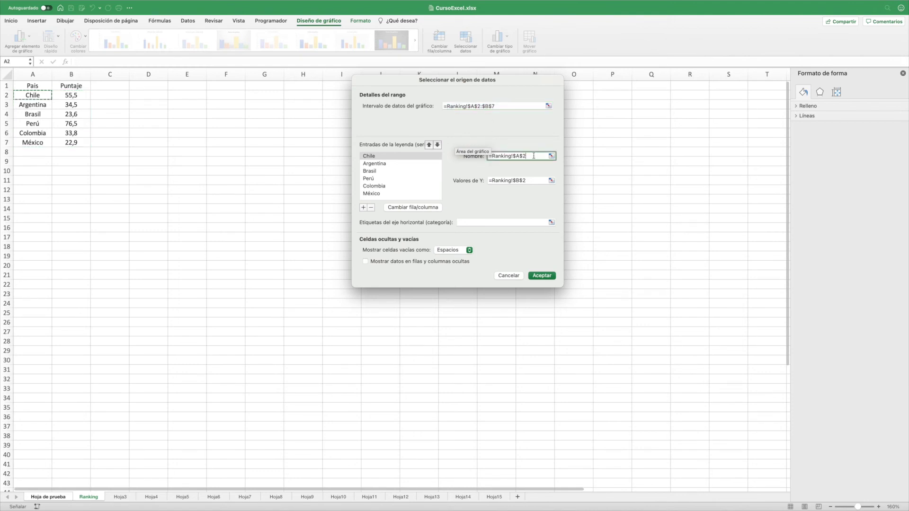
pyautogui.press('BackSpace')
pyautogui.write('1')
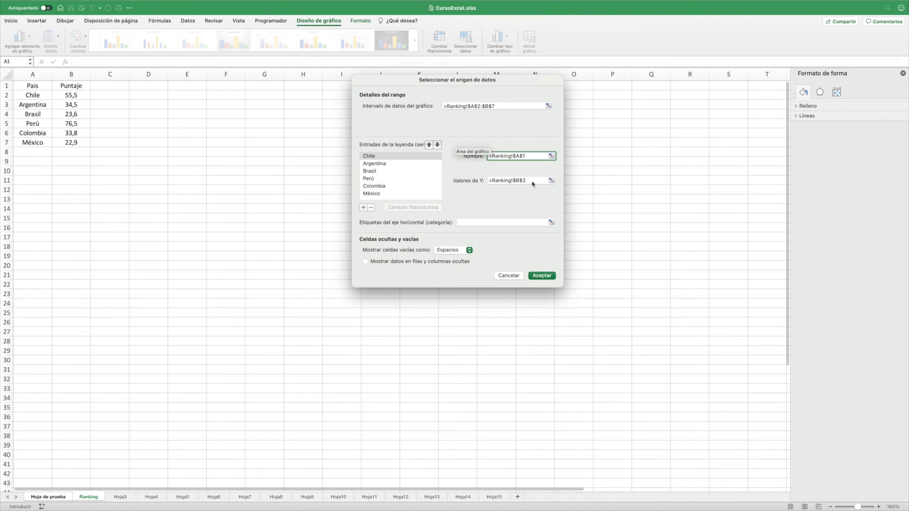
pyautogui.click(533, 182)
pyautogui.press('BackSpace')
pyautogui.write('1')
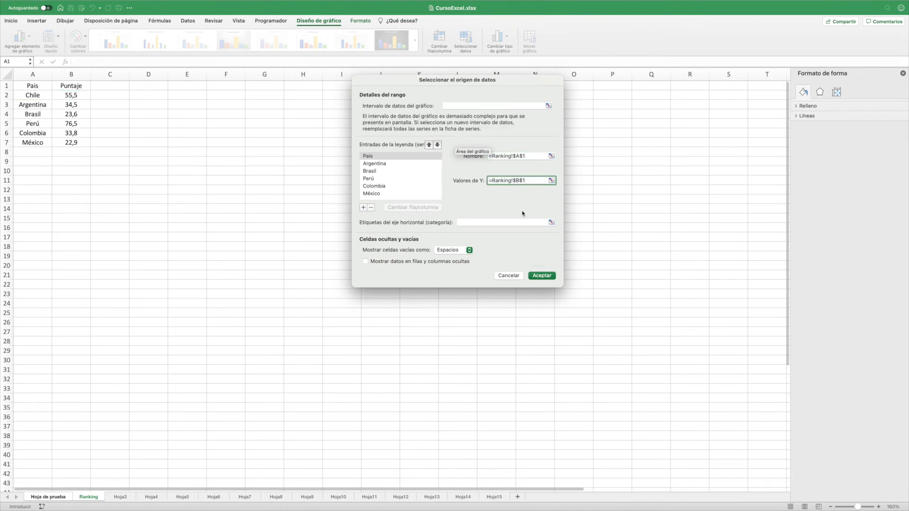
pyautogui.click(541, 276)
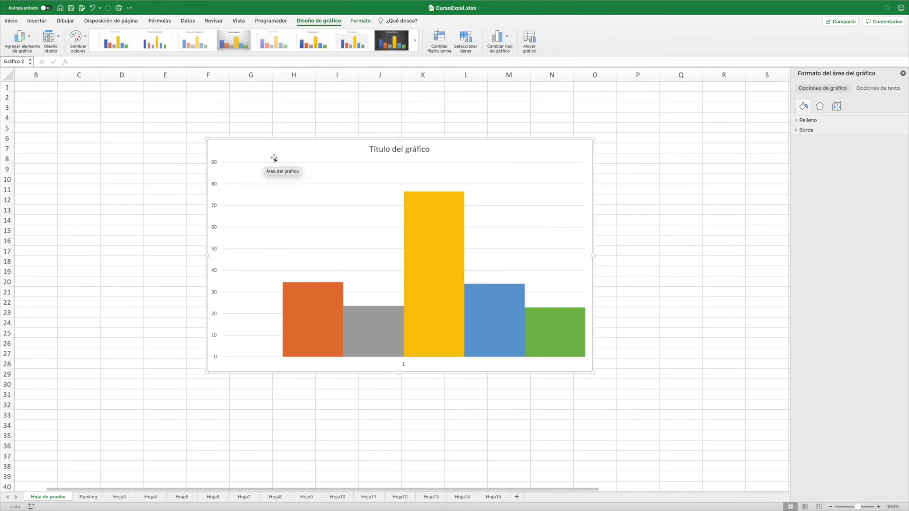
# Step: Try a data-table layout, then recolour the bars with a monochrome blue scheme
pyautogui.click(57, 37)
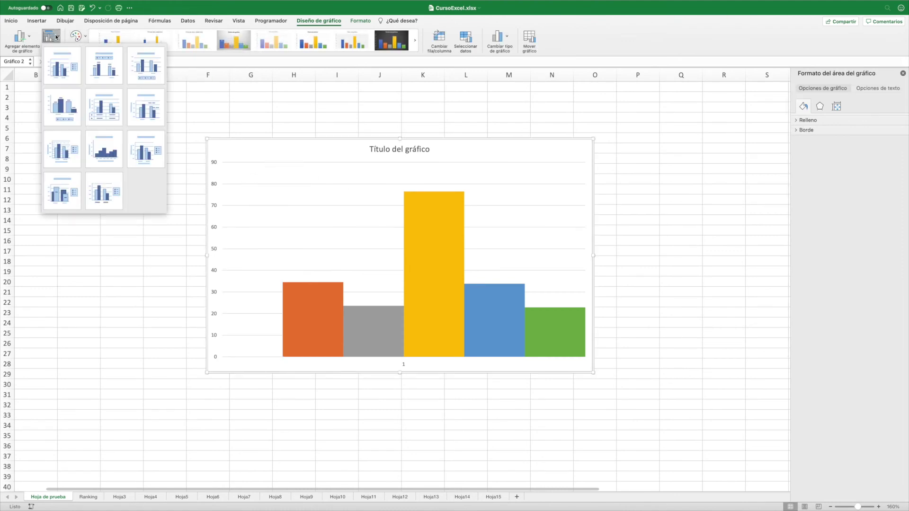
pyautogui.click(97, 105)
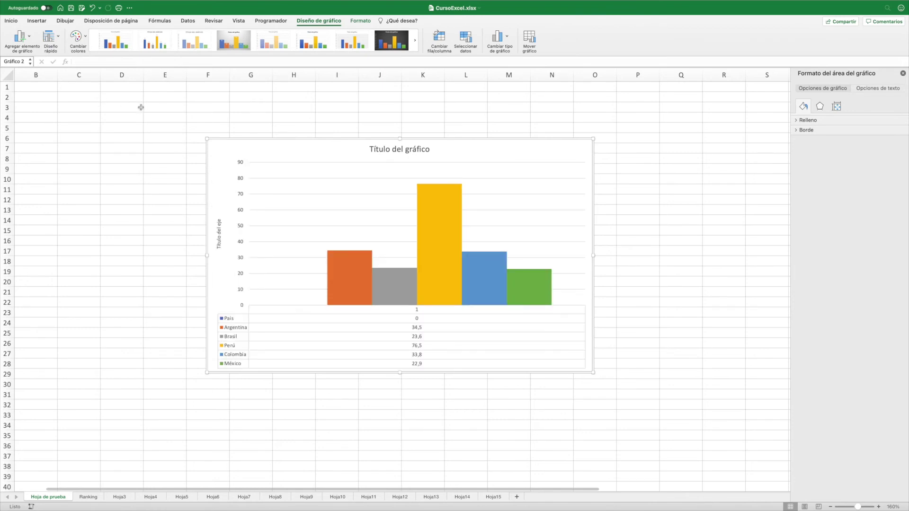
pyautogui.click(80, 41)
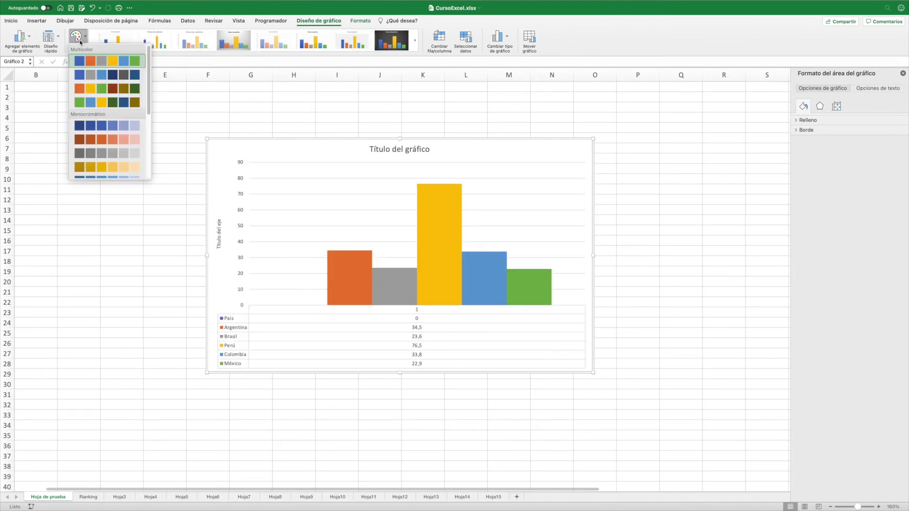
pyautogui.click(110, 74)
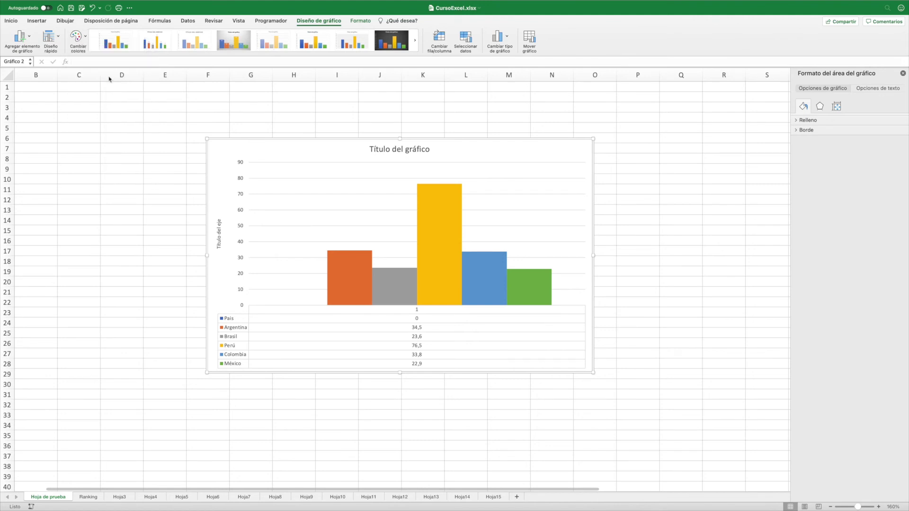
pyautogui.click(78, 37)
pyautogui.click(113, 125)
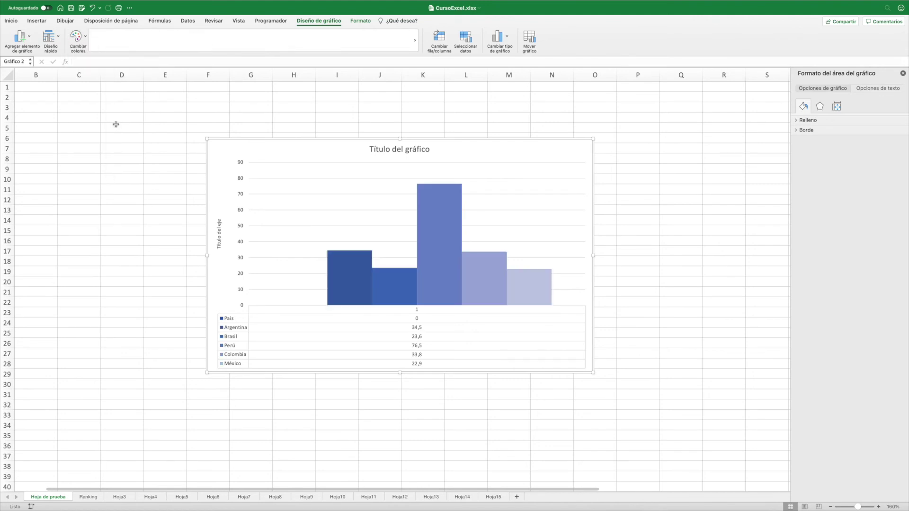
# Step: Apply the quick layout with axis titles, gridlines and the legend on the right
pyautogui.click(52, 40)
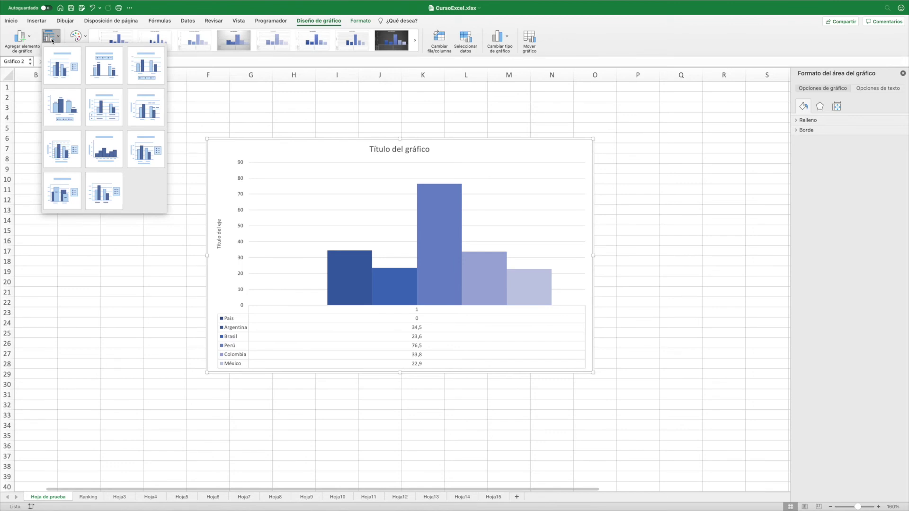
pyautogui.click(105, 72)
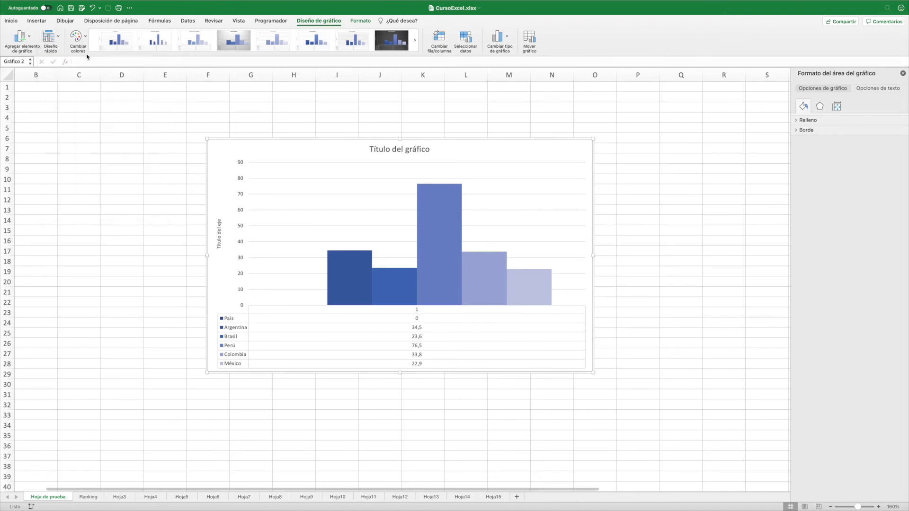
pyautogui.click(52, 37)
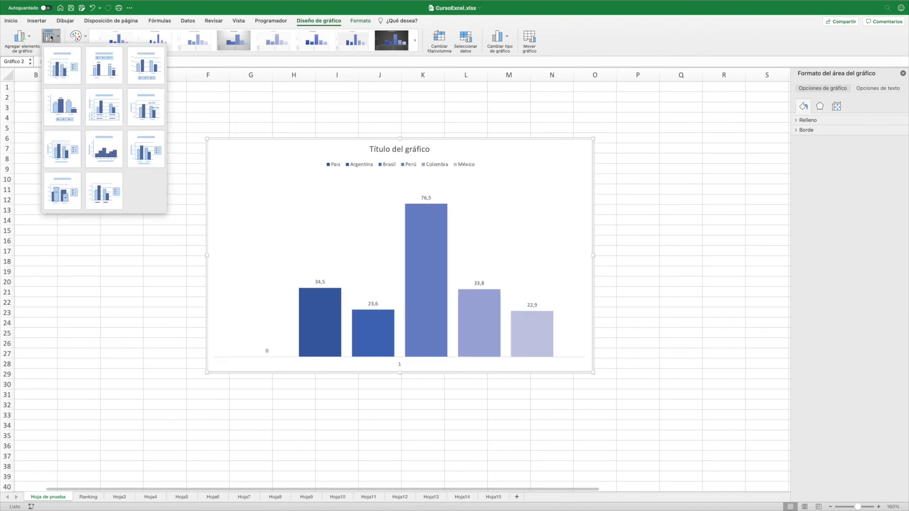
pyautogui.click(159, 150)
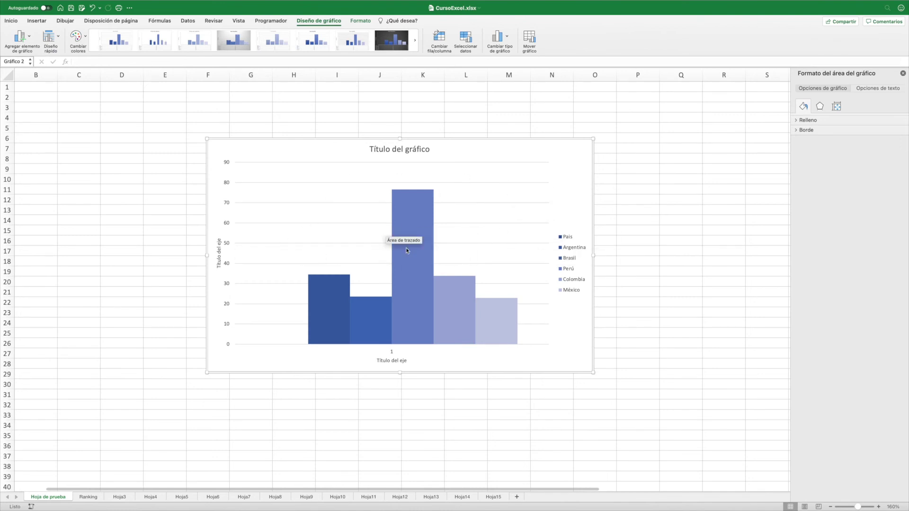
# Step: Check the chart title and horizontal axis title, then reselect the whole chart area
pyautogui.click(402, 150)
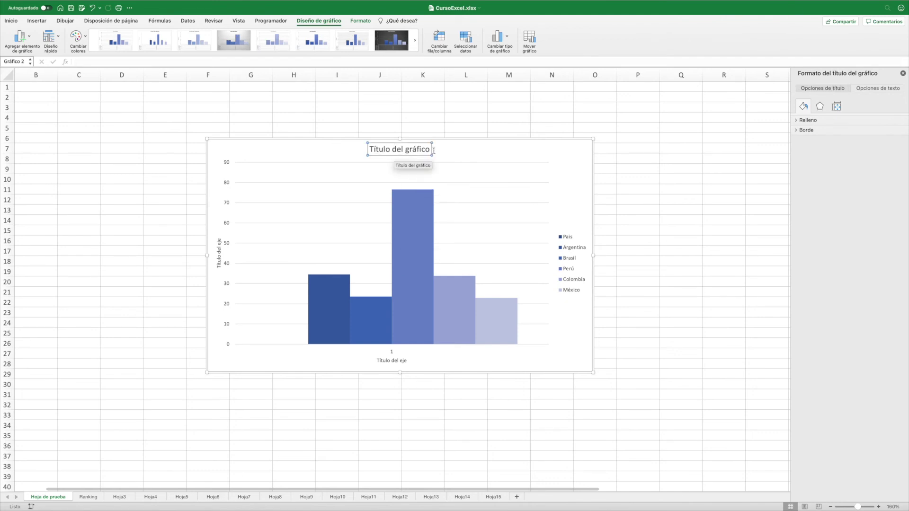
pyautogui.click(400, 360)
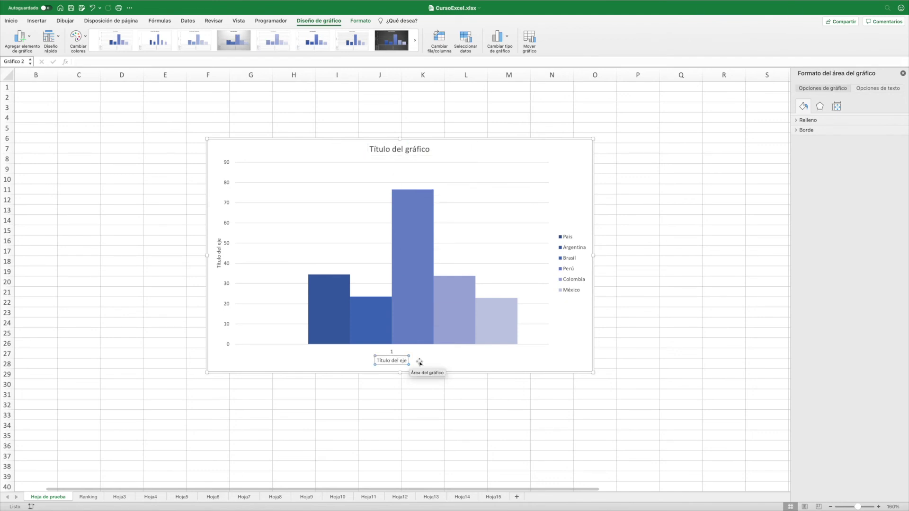
pyautogui.click(453, 360)
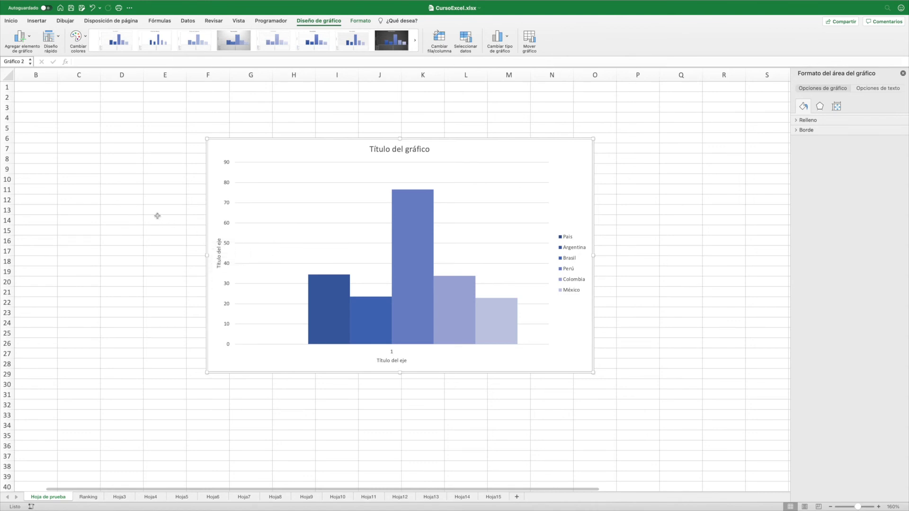
pyautogui.click(507, 37)
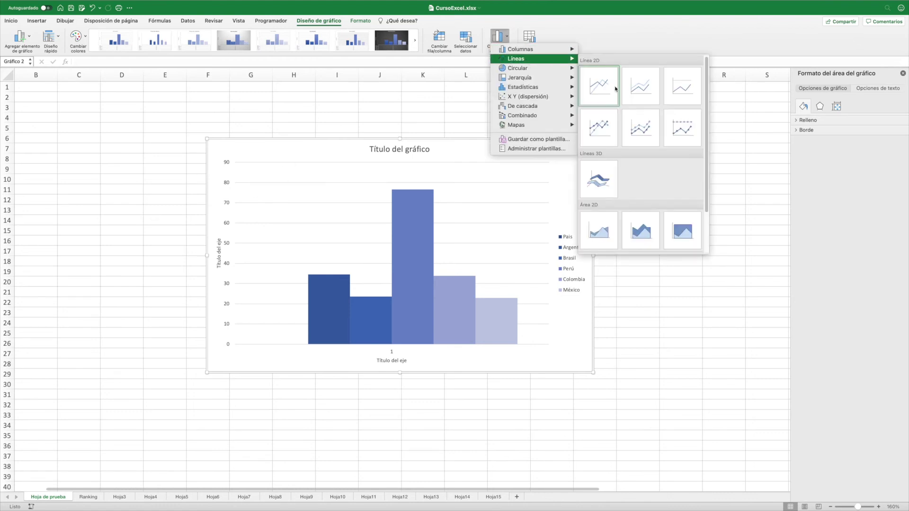
# Step: Convert the chart to a 3D clustered column chart and apply the grey gradient style
pyautogui.click(614, 86)
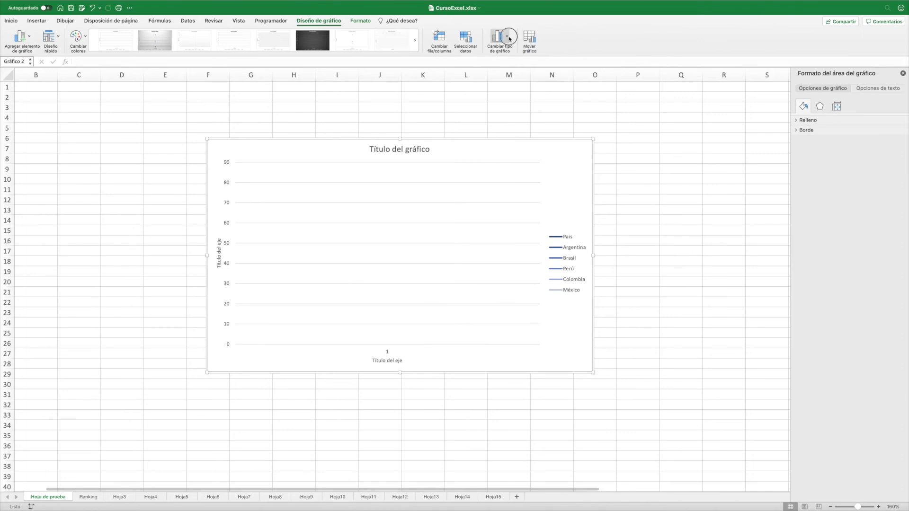
pyautogui.click(509, 39)
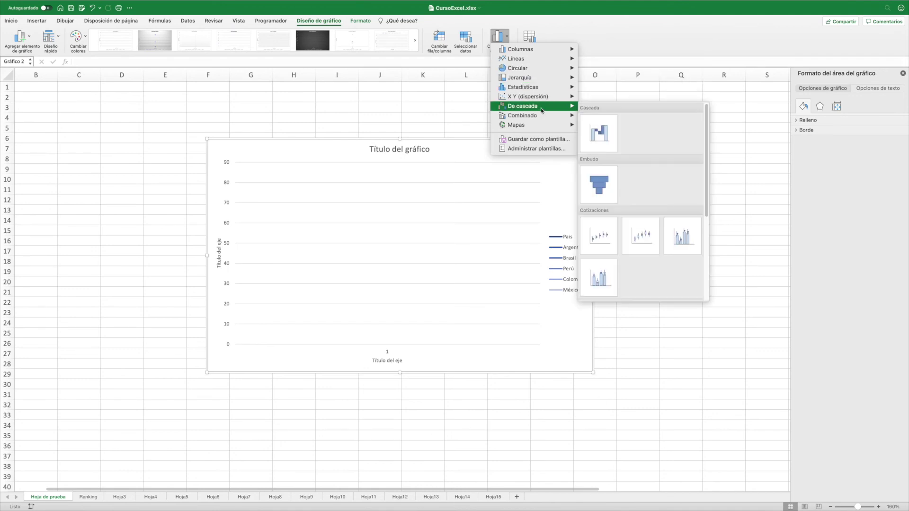
pyautogui.moveTo(521, 49)
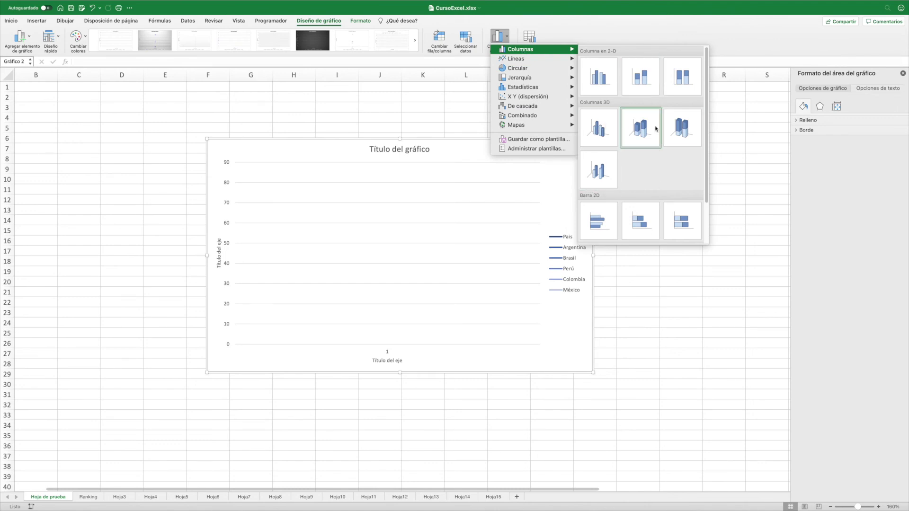
pyautogui.click(599, 128)
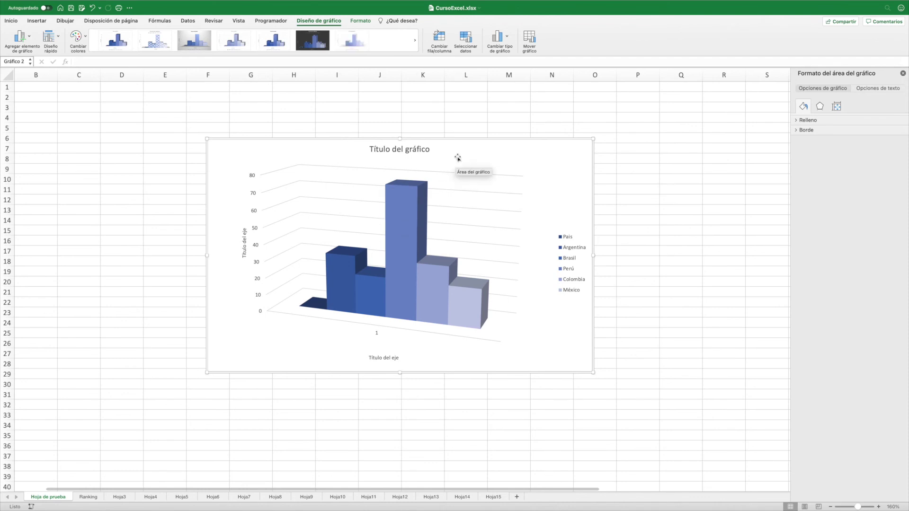
pyautogui.click(190, 39)
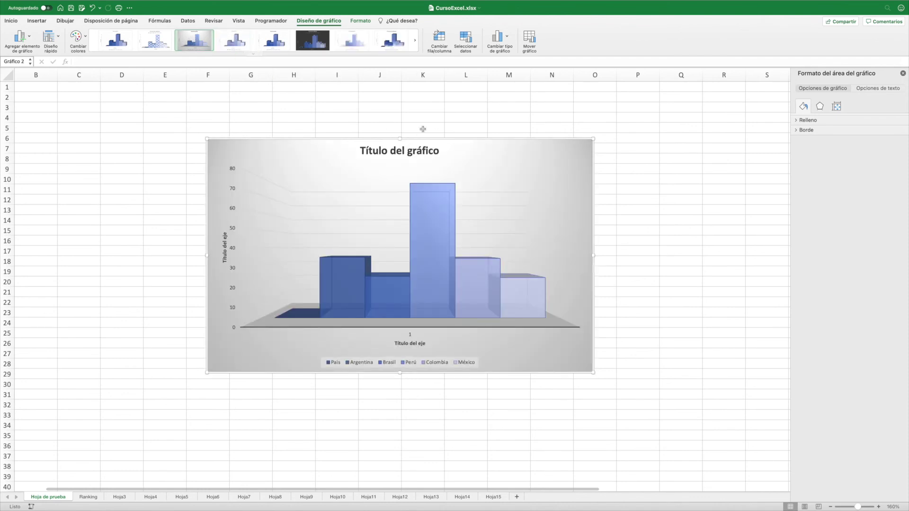
pyautogui.moveTo(430, 249)
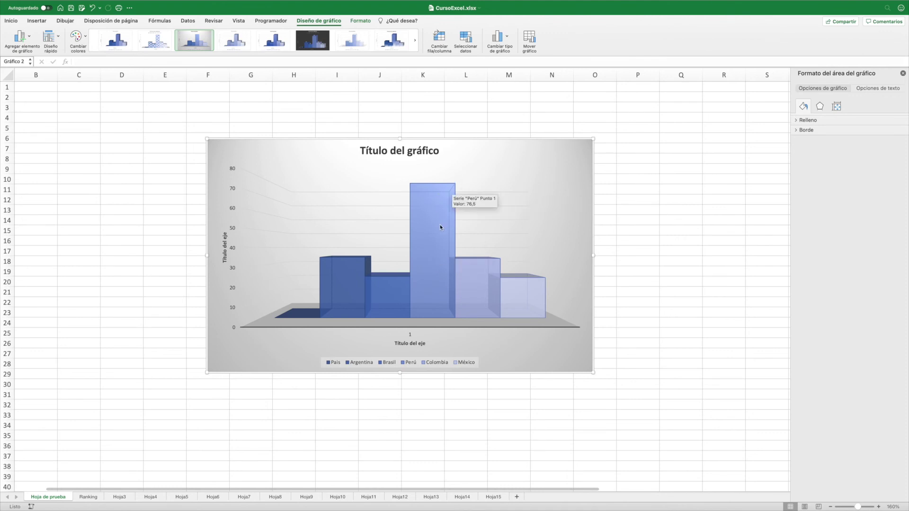
pyautogui.click(143, 179)
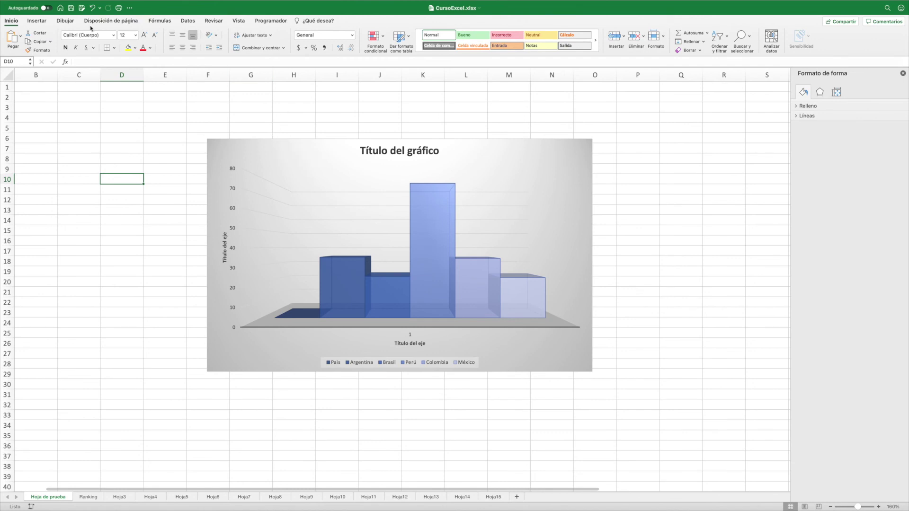
# Step: Undo the 3D chart to blank Hoja de prueba, then list the Minigráficos types
pyautogui.click(37, 21)
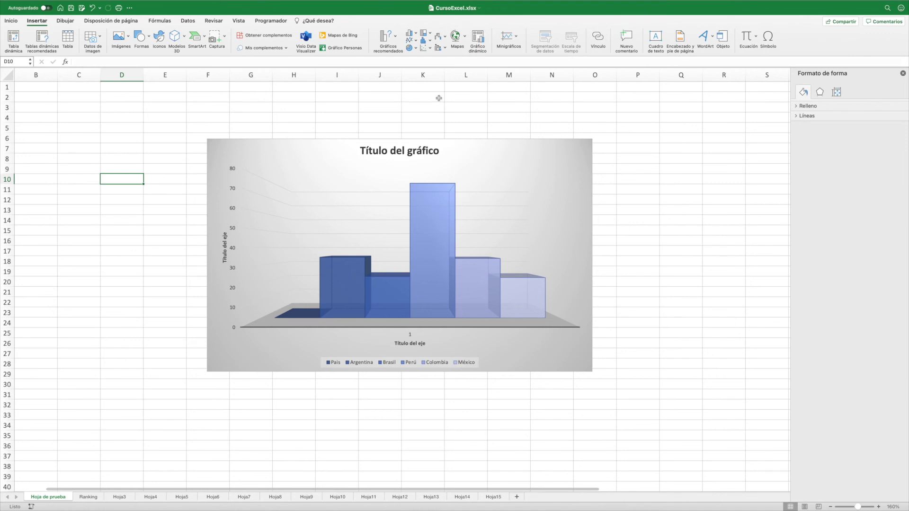
pyautogui.hotkey('ctrl', 'z')
pyautogui.click(248, 154)
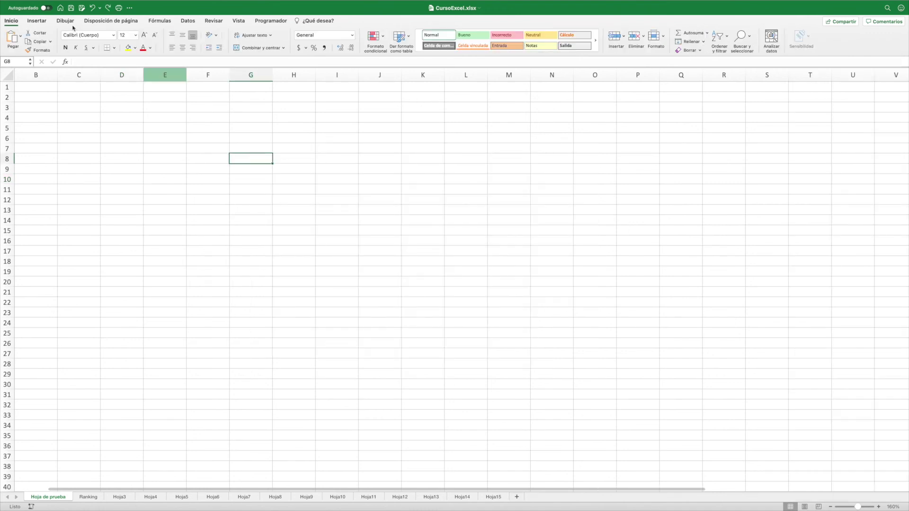
pyautogui.click(34, 22)
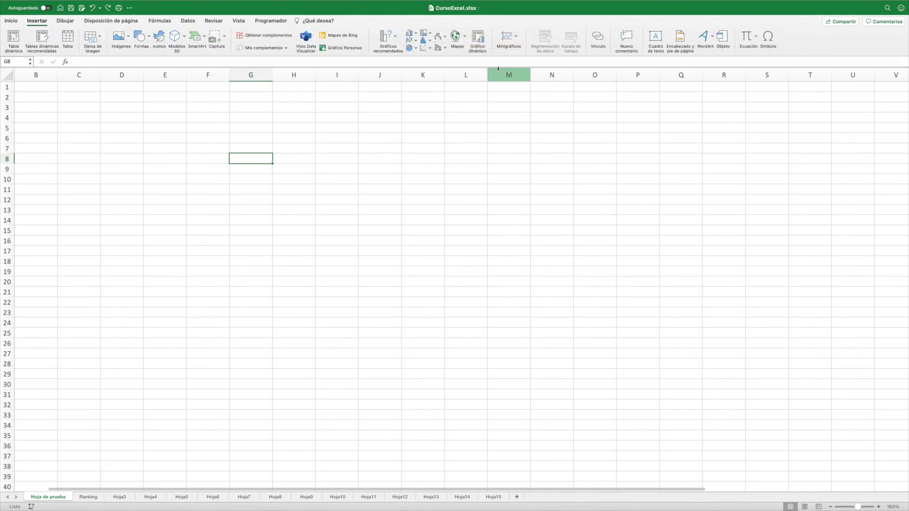
pyautogui.click(506, 38)
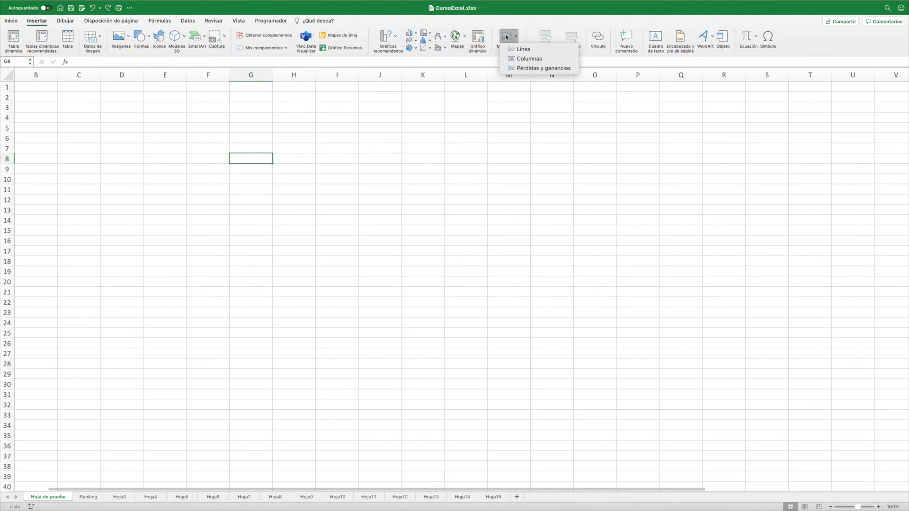
# Step: Create a column sparkline in G8 from Ranking!B2:B7
pyautogui.click(529, 59)
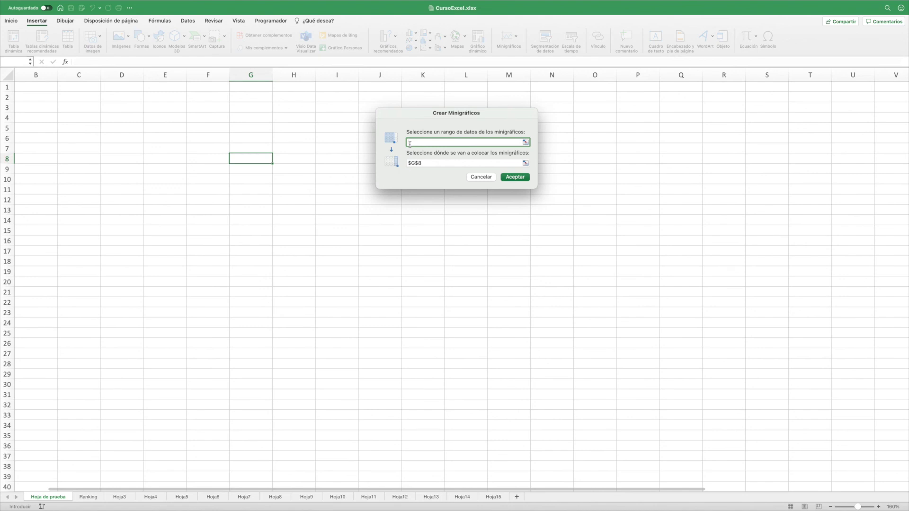
pyautogui.click(526, 142)
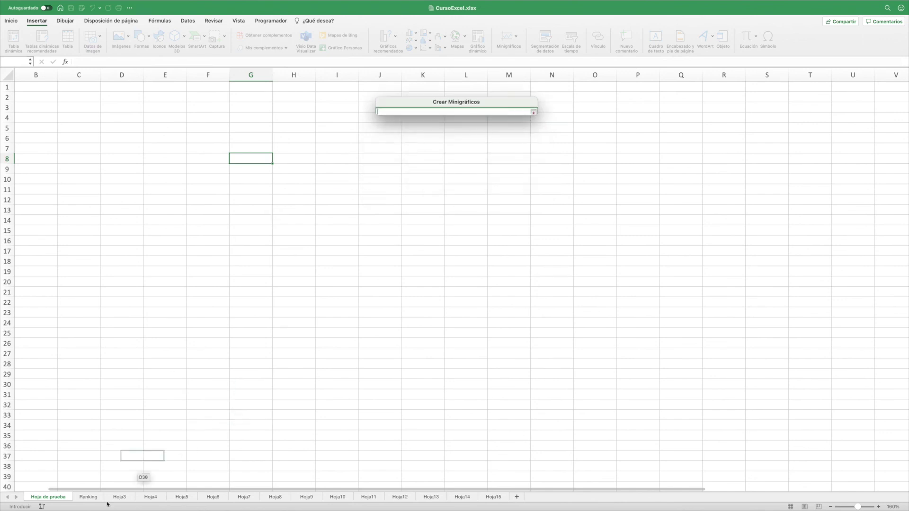
pyautogui.click(88, 496)
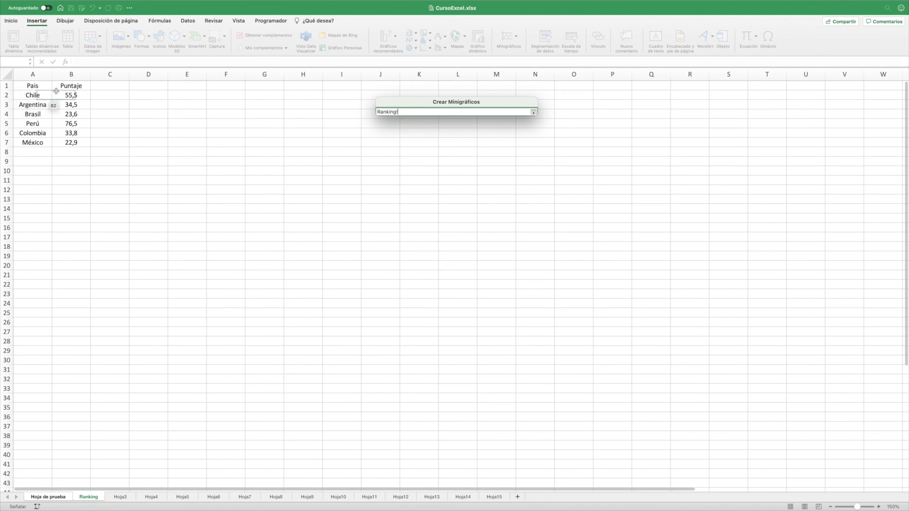
pyautogui.moveTo(73, 96); pyautogui.dragTo(73, 142)
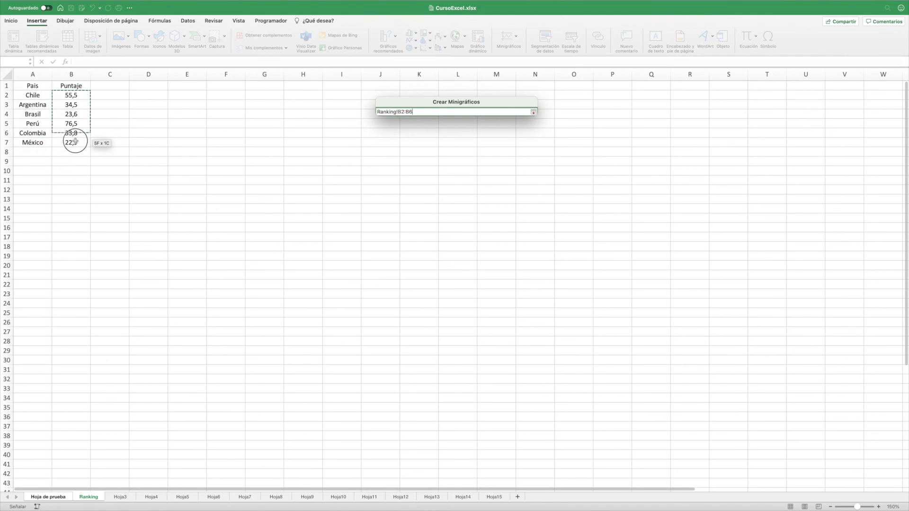
pyautogui.click(534, 112)
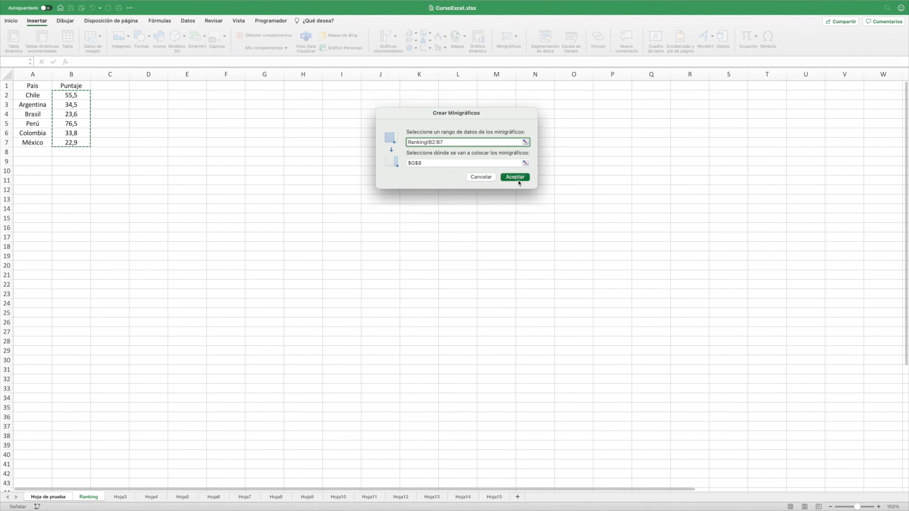
pyautogui.click(519, 181)
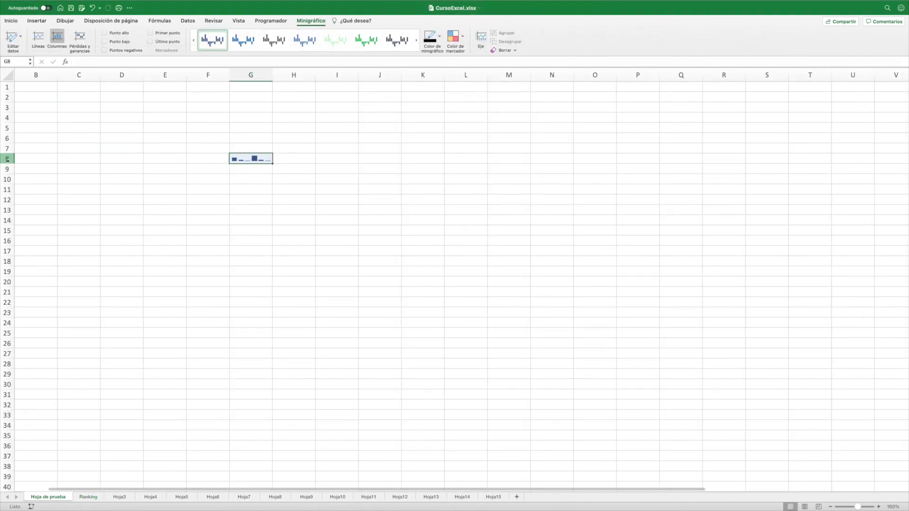
# Step: Make row 8 taller and column G wider so the sparkline bars are large
pyautogui.moveTo(7, 160); pyautogui.dragTo(7, 245)
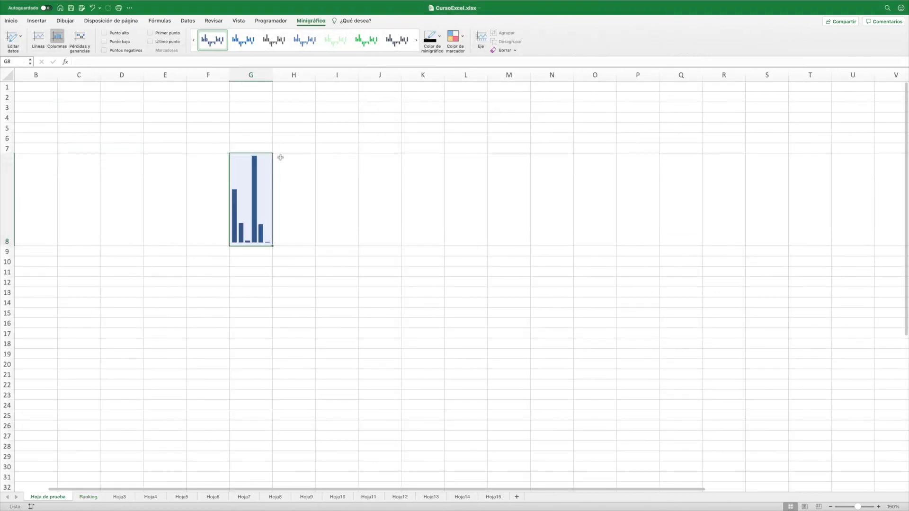
pyautogui.moveTo(273, 75); pyautogui.dragTo(396, 203)
pyautogui.click(441, 203)
pyautogui.click(345, 197)
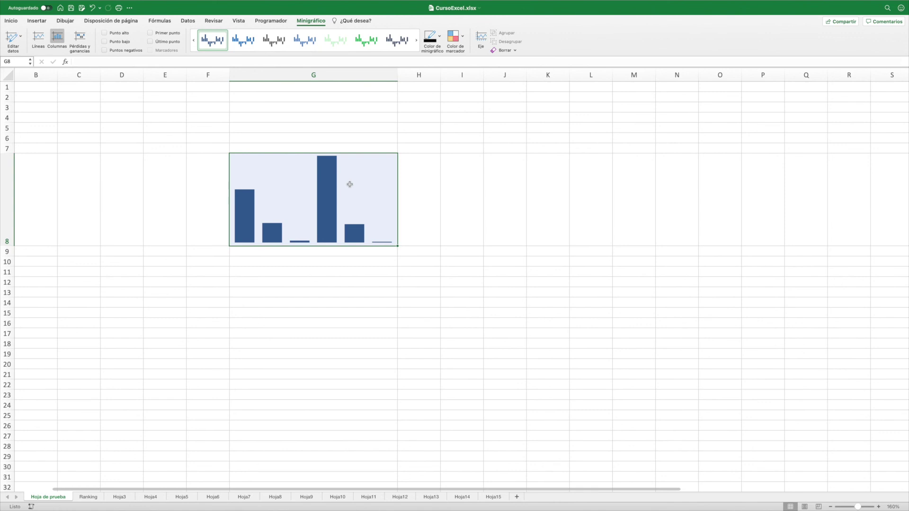
pyautogui.click(450, 284)
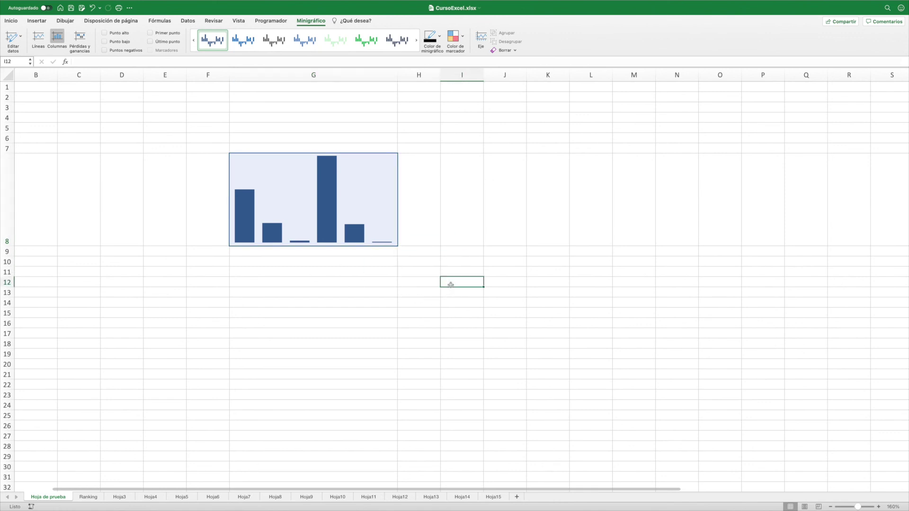
# Step: Insert a pivot chart from Ranking!$A$2:$B$7 on a new worksheet
pyautogui.click(37, 21)
pyautogui.click(478, 39)
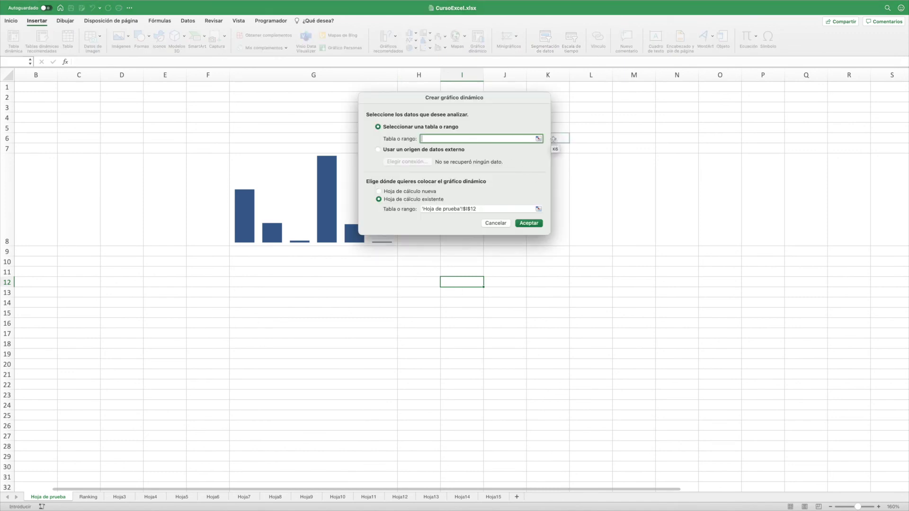
pyautogui.click(538, 138)
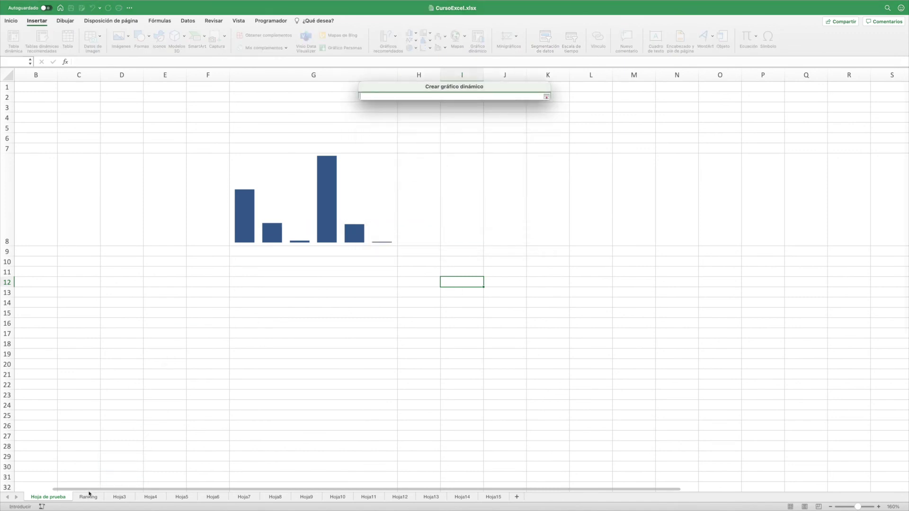
pyautogui.click(88, 496)
pyautogui.moveTo(33, 96); pyautogui.dragTo(71, 142)
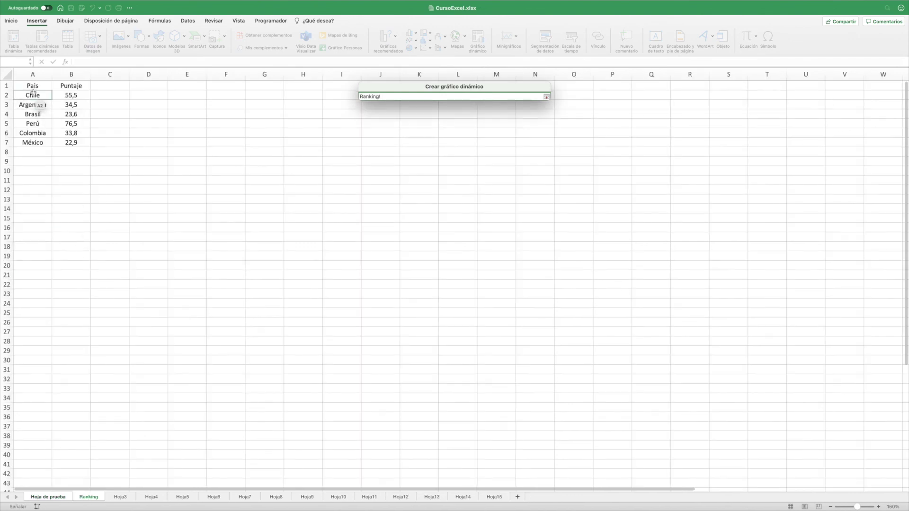
pyautogui.click(546, 95)
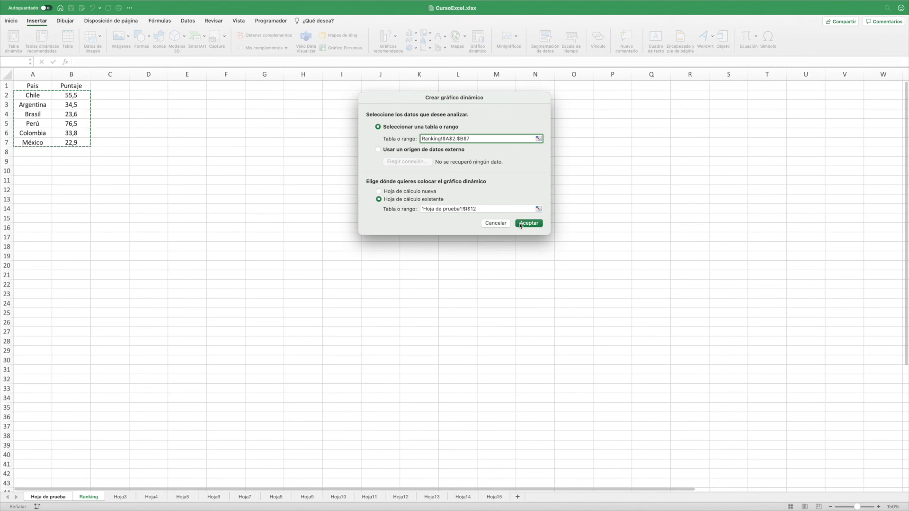
pyautogui.click(380, 192)
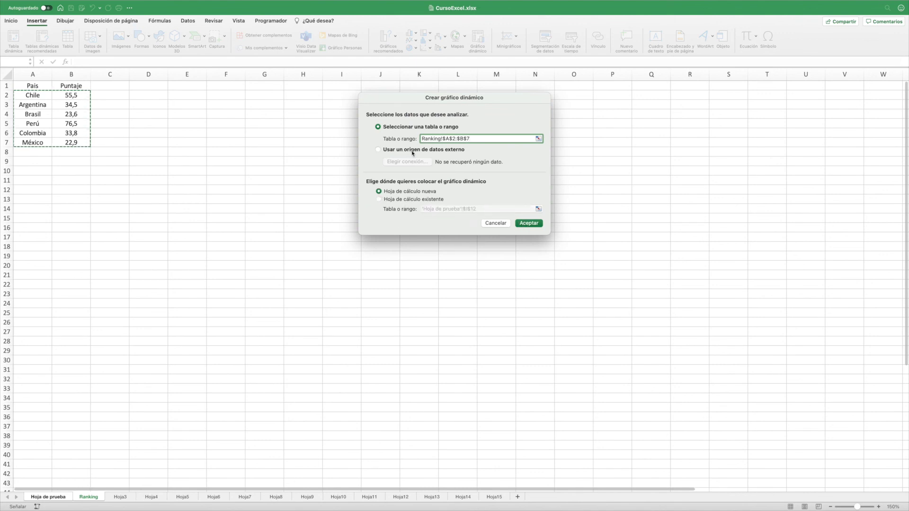
pyautogui.click(531, 224)
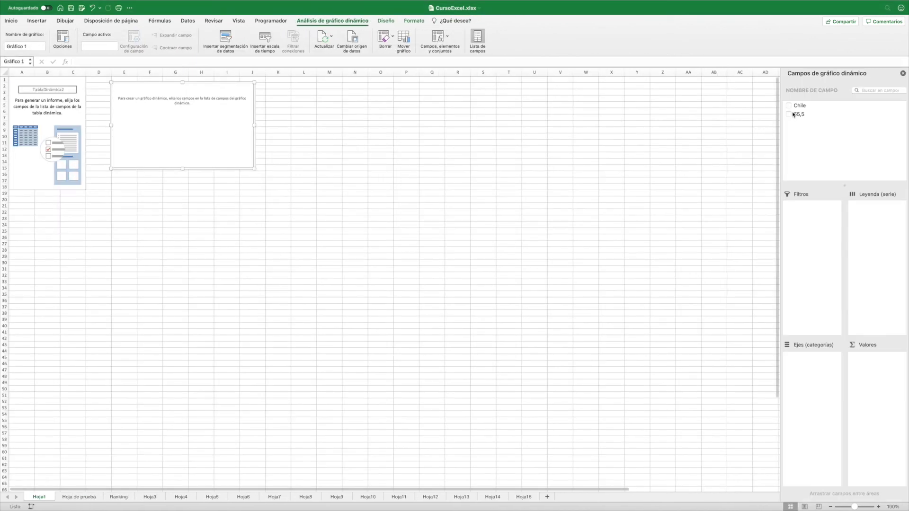
# Step: Check Chile as a count and 55,5 as the chart categories
pyautogui.click(790, 107)
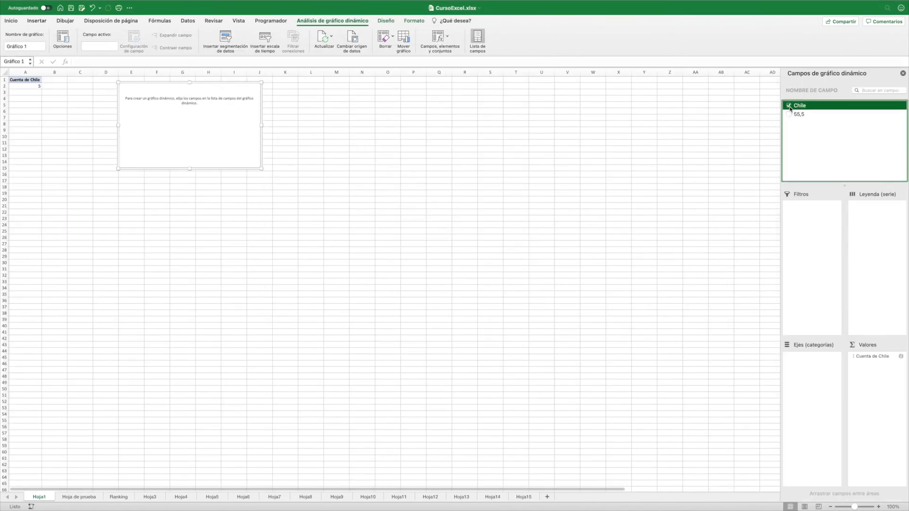
pyautogui.click(789, 106)
pyautogui.click(789, 106)
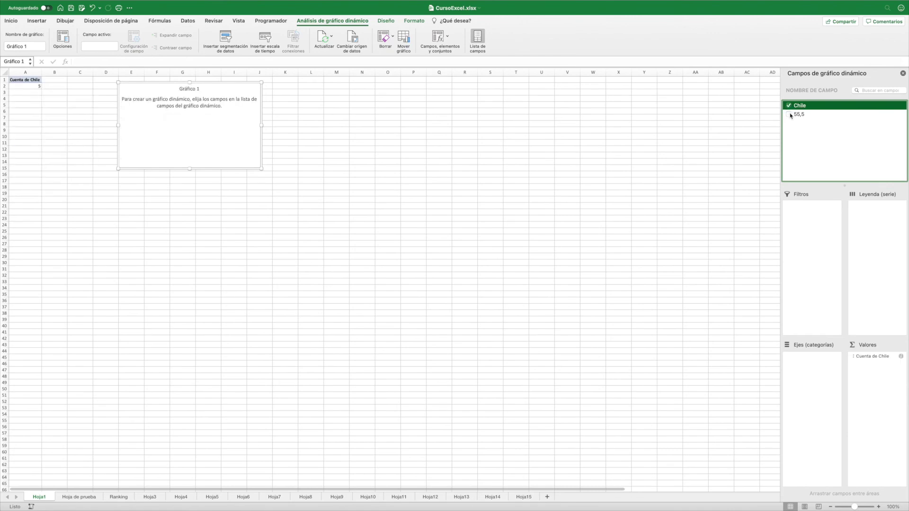
pyautogui.click(789, 114)
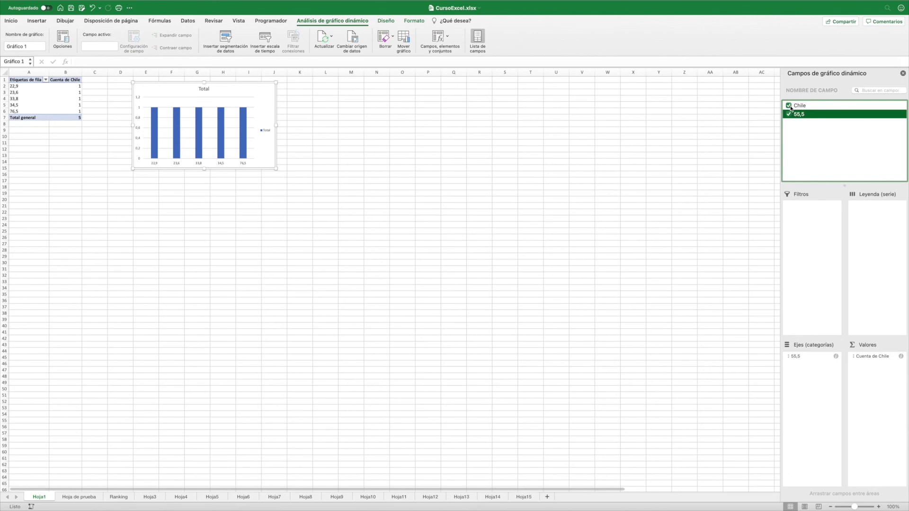
# Step: Toggle the pivot field list and open, then close, the row-label filter options
pyautogui.click(478, 36)
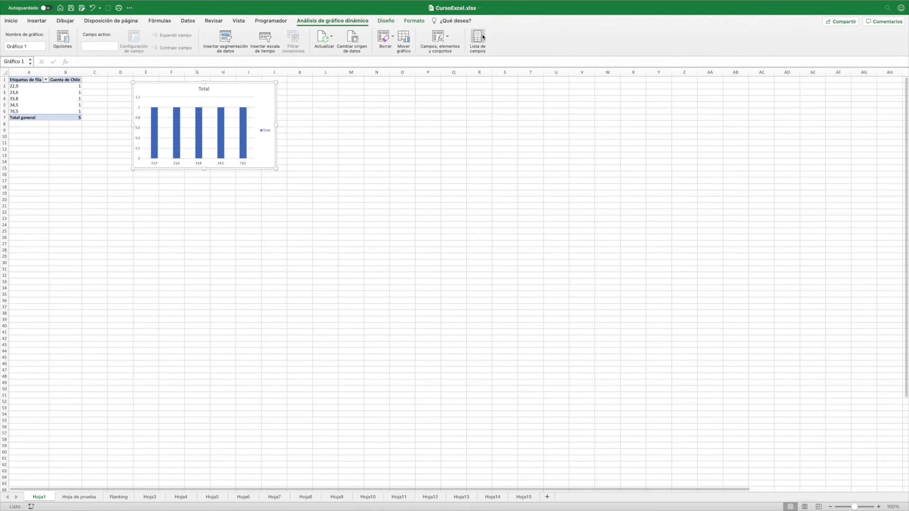
pyautogui.click(482, 37)
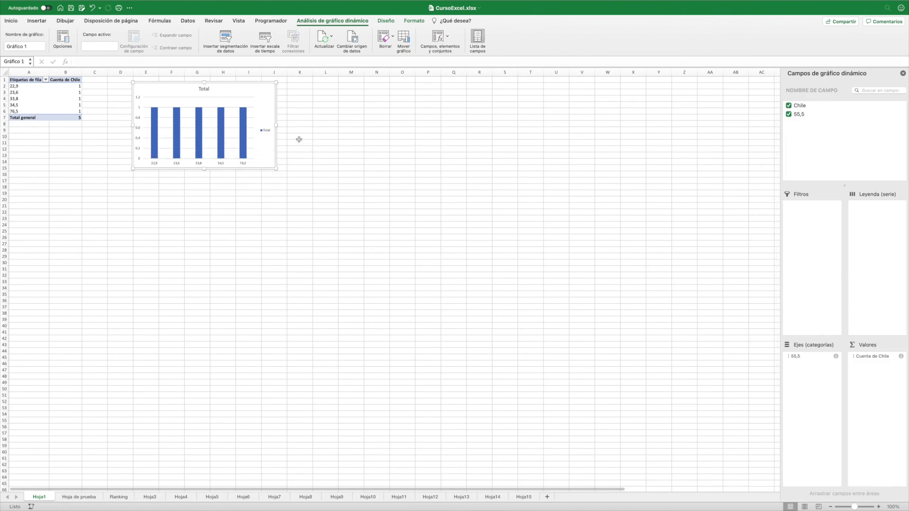
pyautogui.click(45, 80)
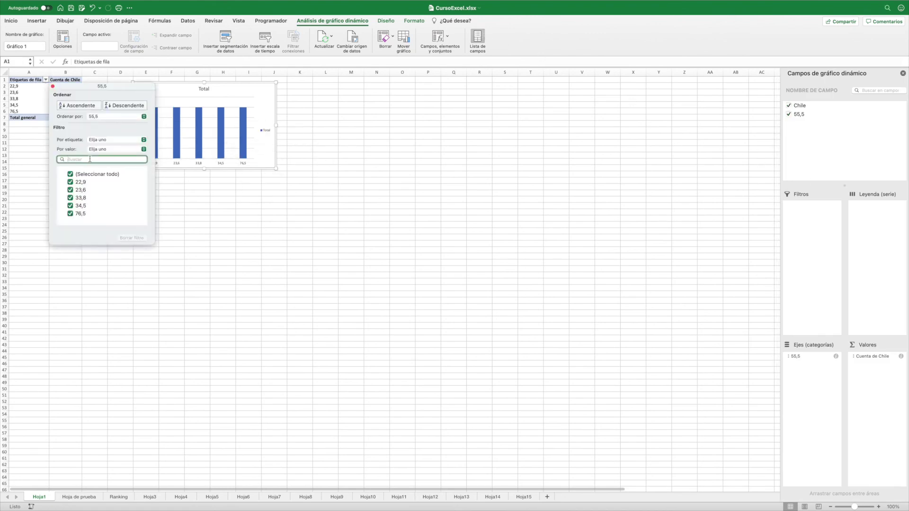
pyautogui.click(41, 98)
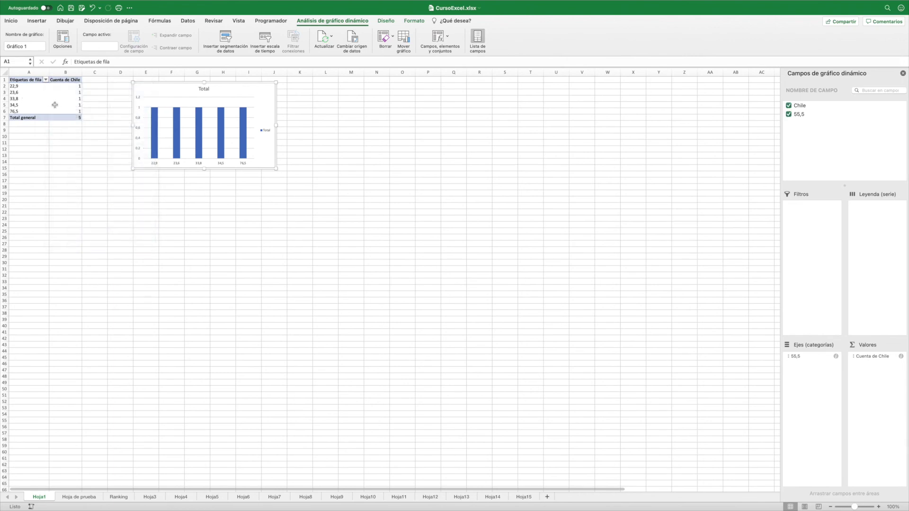
pyautogui.press('Escape')
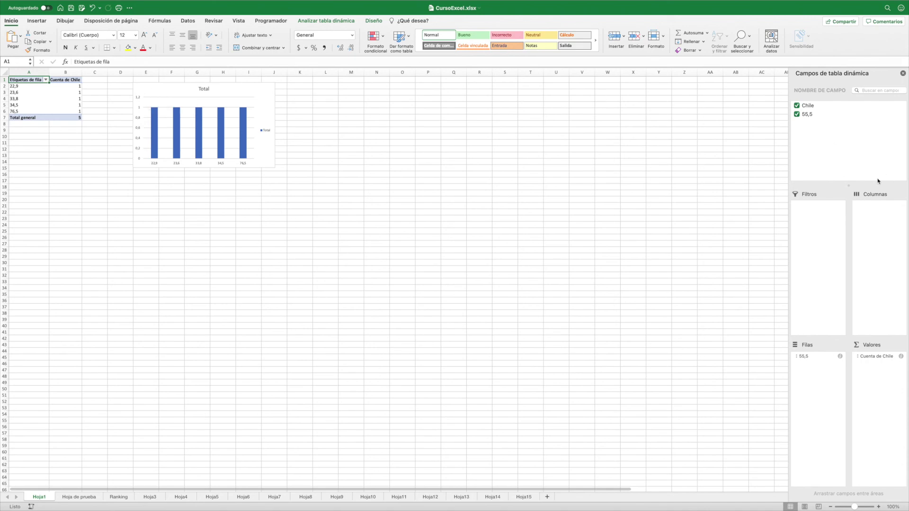
# Step: Uncheck and recheck the 55,5 and Chile fields, leaving Chile as a count
pyautogui.click(797, 114)
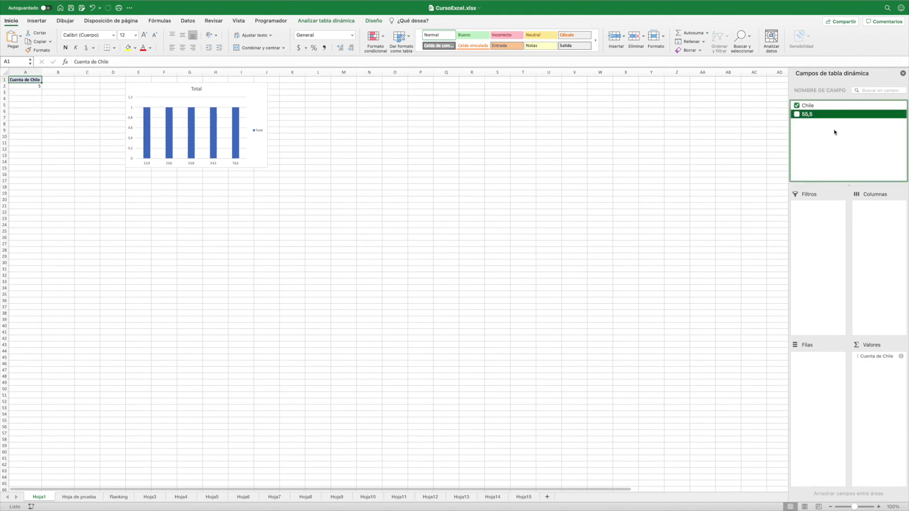
pyautogui.press('Up')
pyautogui.press('space')
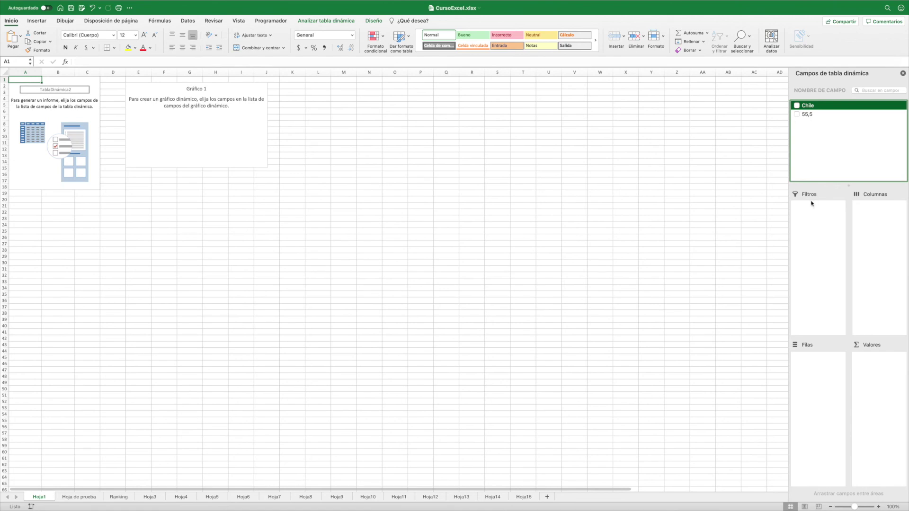
pyautogui.click(796, 114)
pyautogui.click(797, 115)
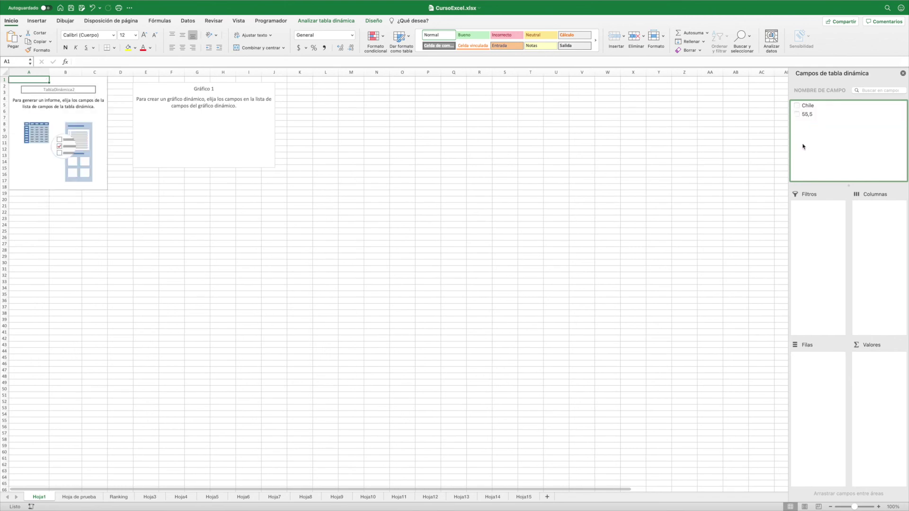
pyautogui.click(797, 105)
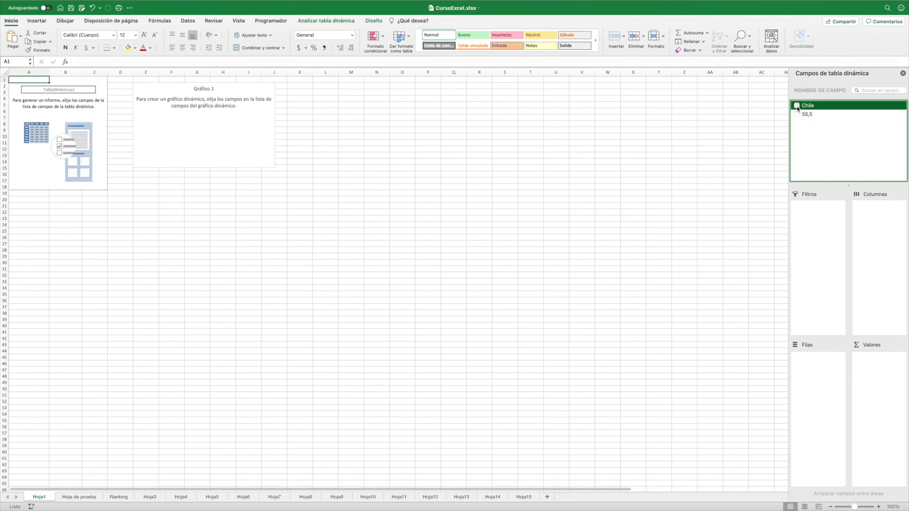
# Step: Delete the faulty pivot chart and return to the Ranking sheet
pyautogui.click(233, 88)
pyautogui.press('Delete')
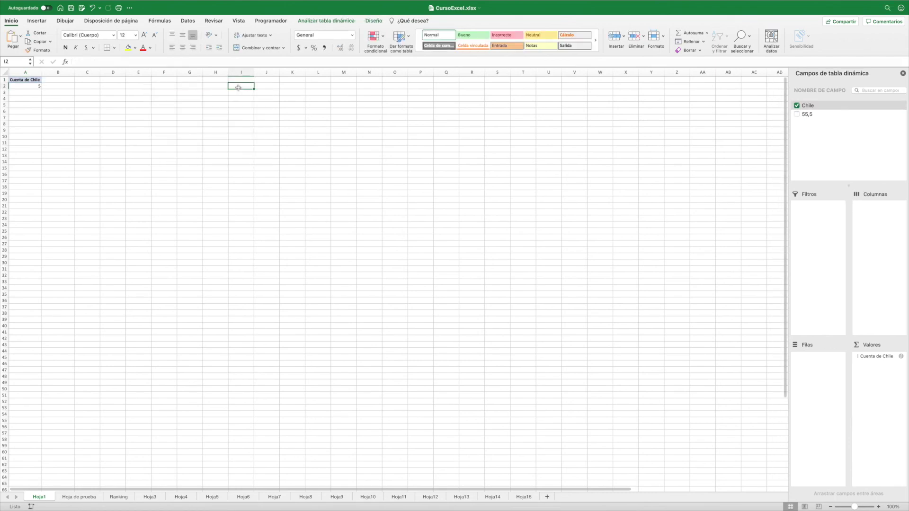
pyautogui.click(216, 136)
pyautogui.click(15, 73)
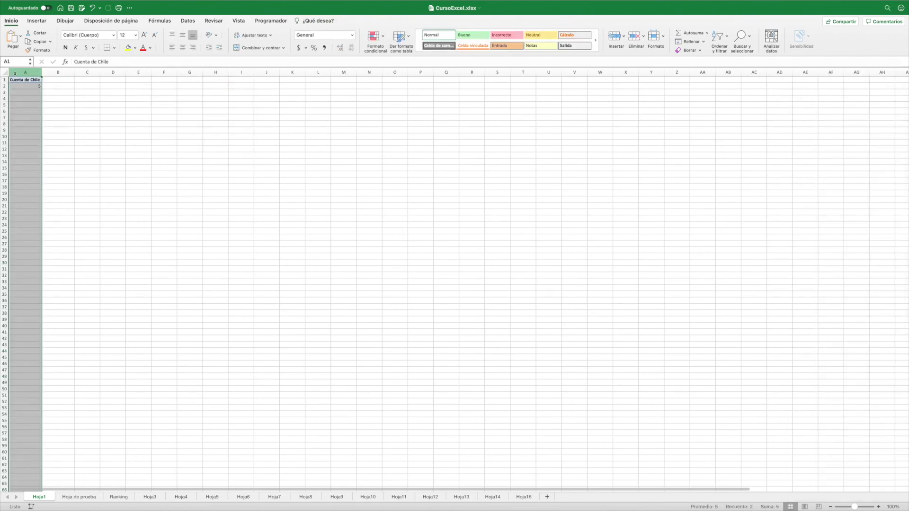
pyautogui.click(116, 497)
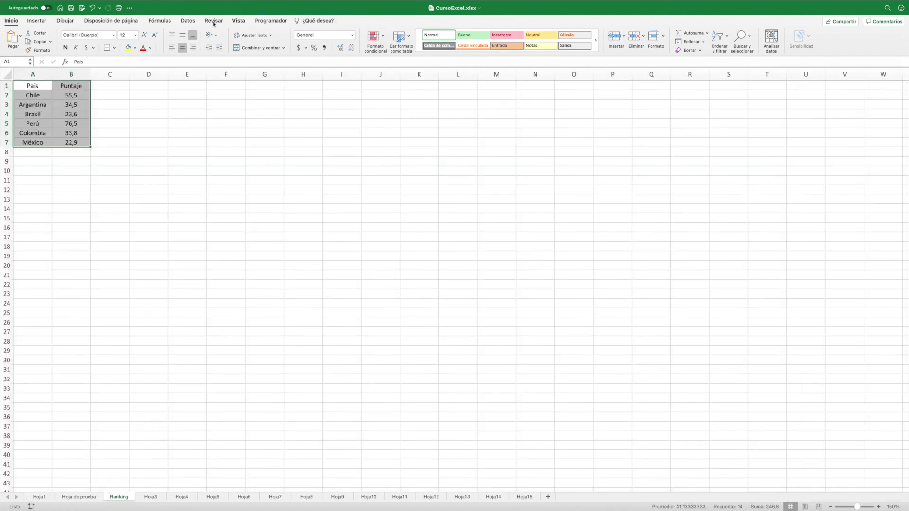
# Step: Insert a pivot chart from Ranking!$A$1:$B$7 on a new sheet after dismissing the invalid-destination alert
pyautogui.click(37, 21)
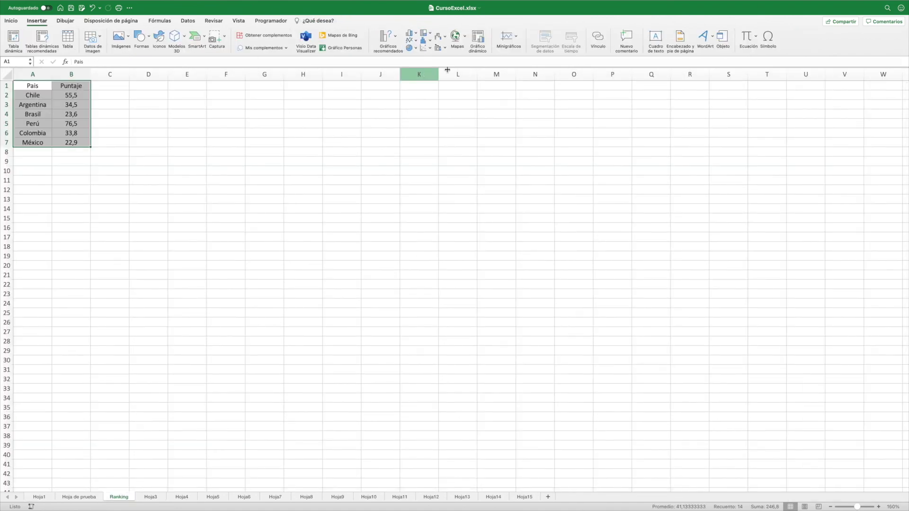
pyautogui.click(478, 41)
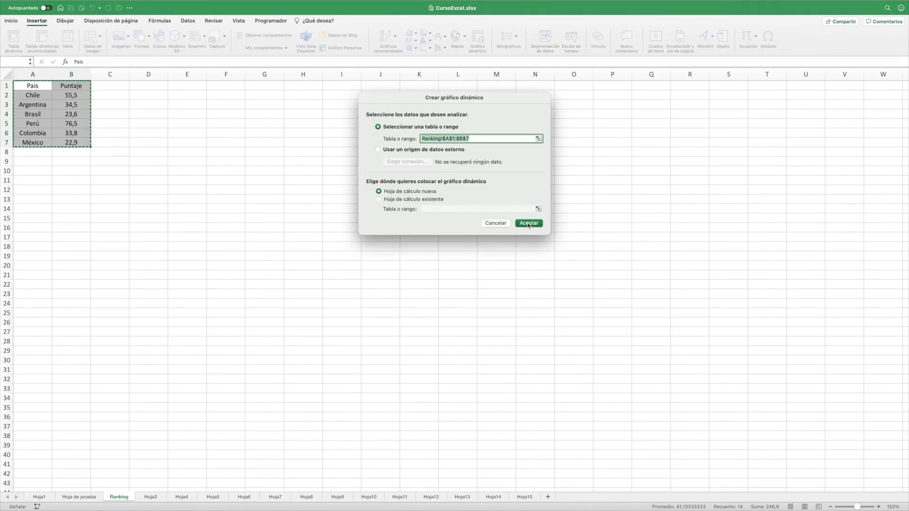
pyautogui.click(411, 200)
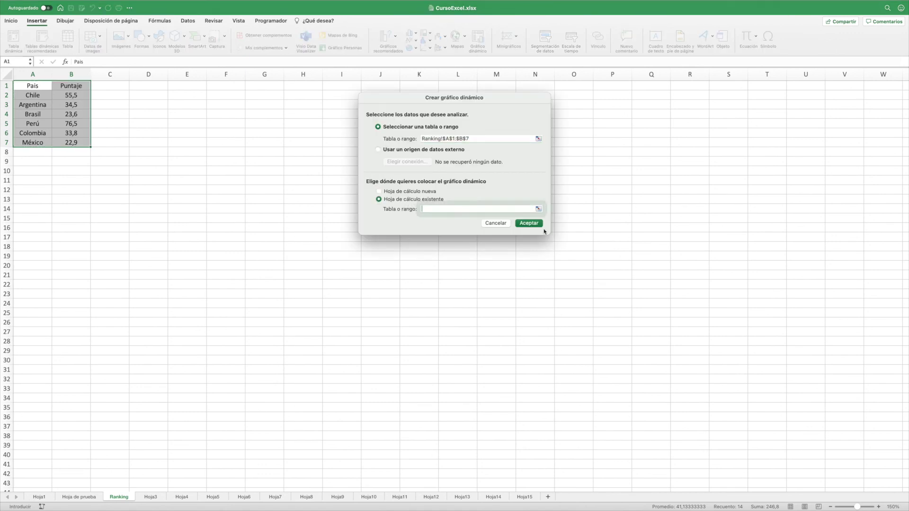
pyautogui.click(540, 225)
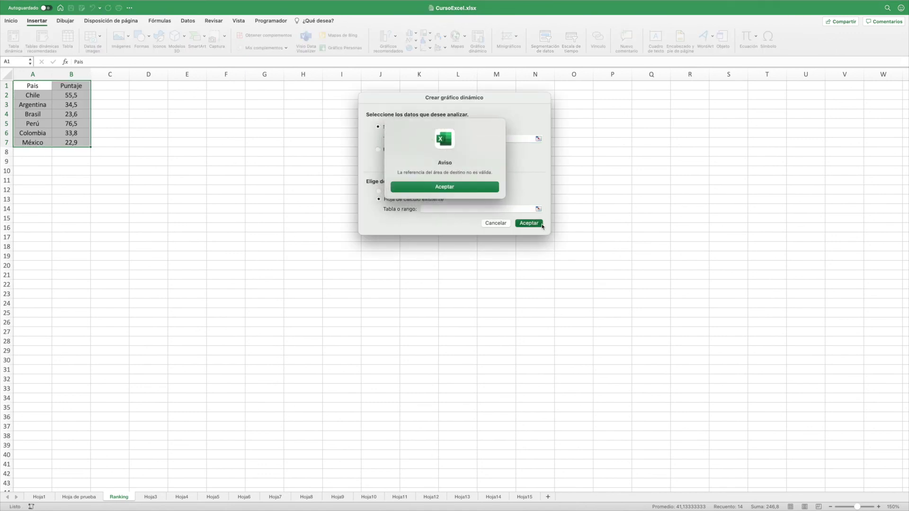
pyautogui.click(452, 187)
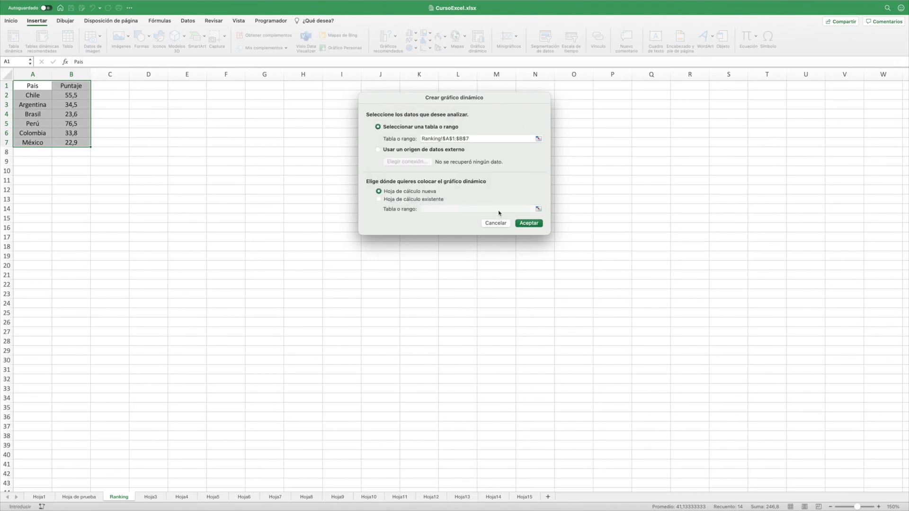
pyautogui.click(531, 225)
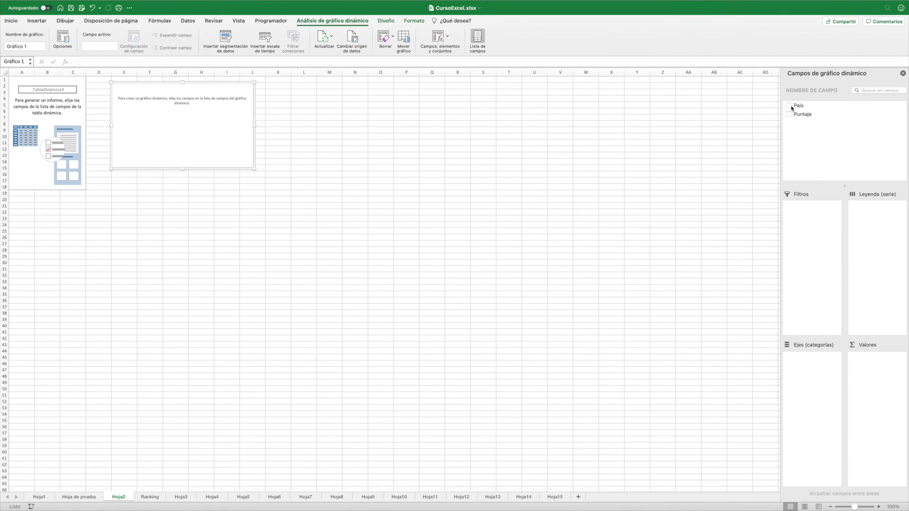
# Step: Check País and Puntaje to chart a count of País per score as six bars
pyautogui.click(790, 106)
pyautogui.click(790, 115)
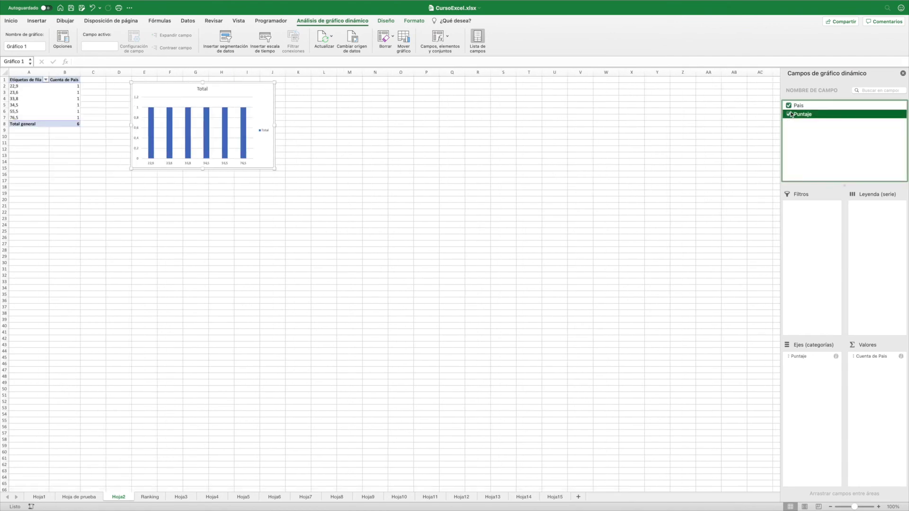